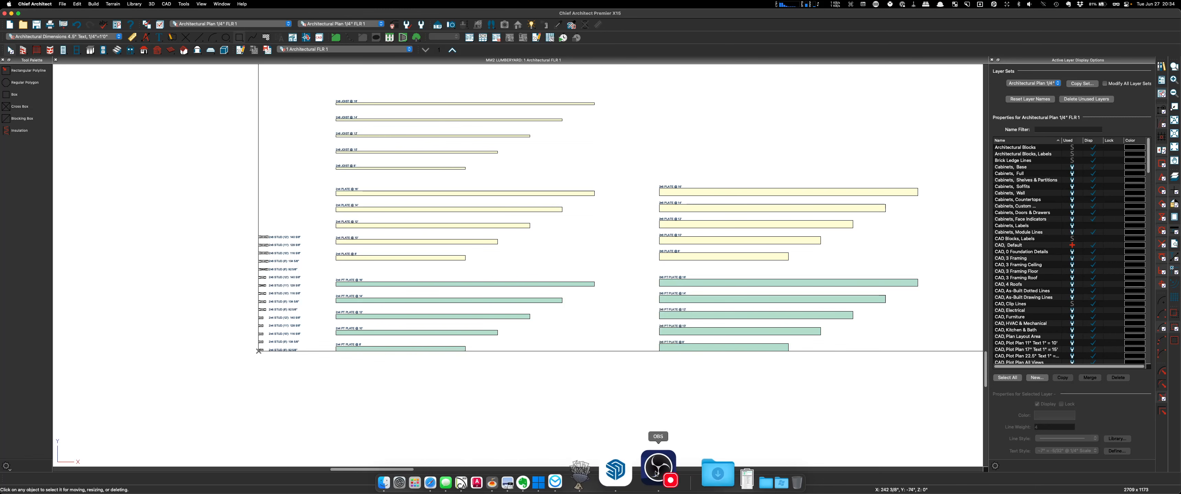
Switch to SketchUp and examine the standing studs, plates and joists in the wallmaxx_lumber model.
left_click(637, 474)
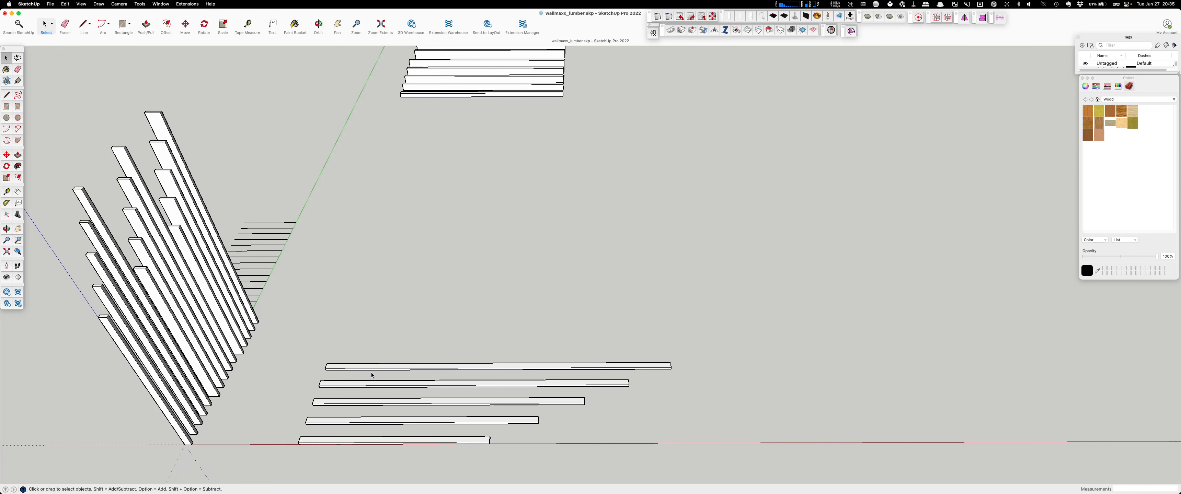
scroll(374, 378, "down", 3)
scroll(479, 142, "up", 3)
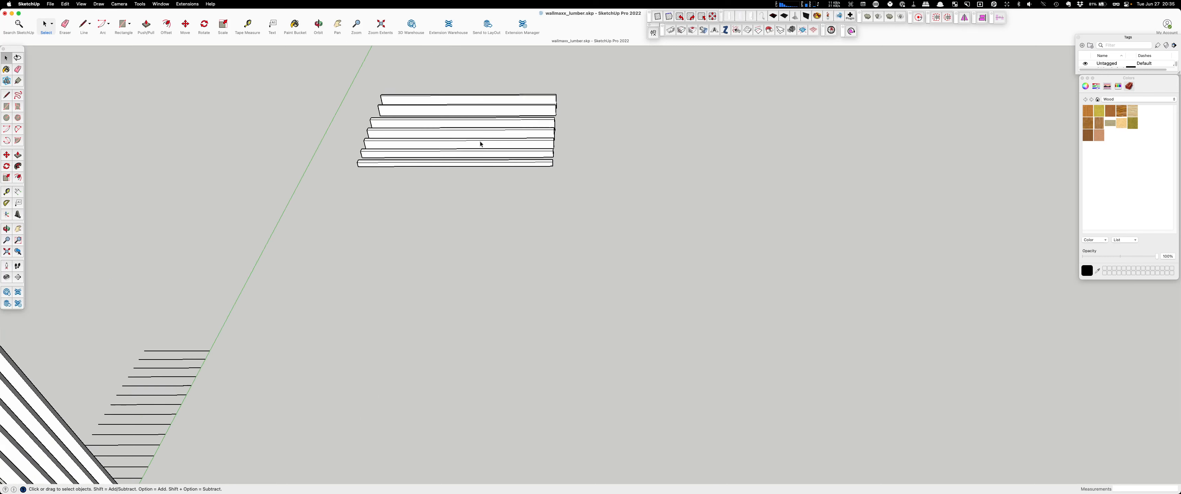
scroll(491, 110, "down", 3)
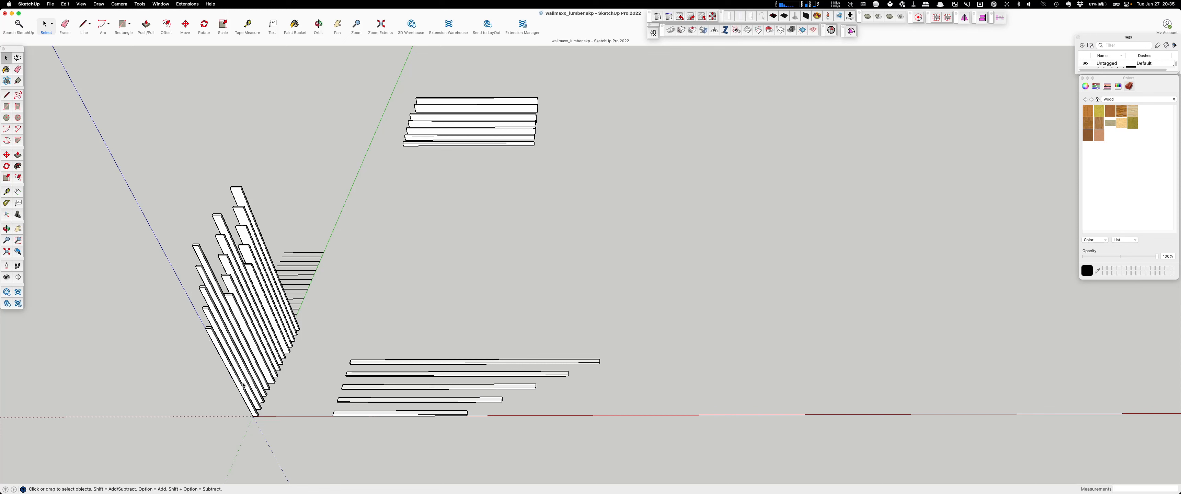
scroll(221, 277, "up", 2)
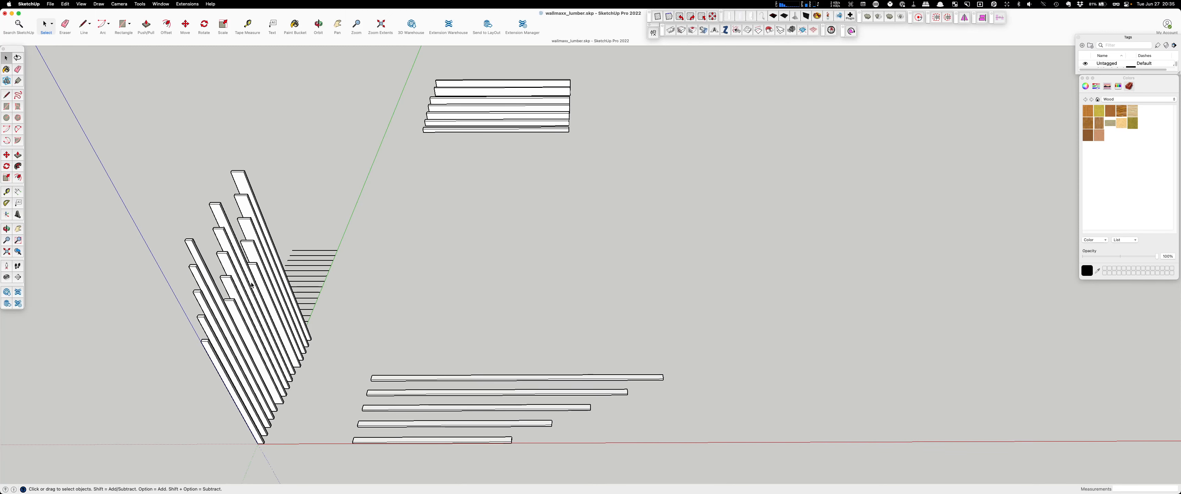
scroll(259, 262, "down", 2)
scroll(329, 322, "up", 3)
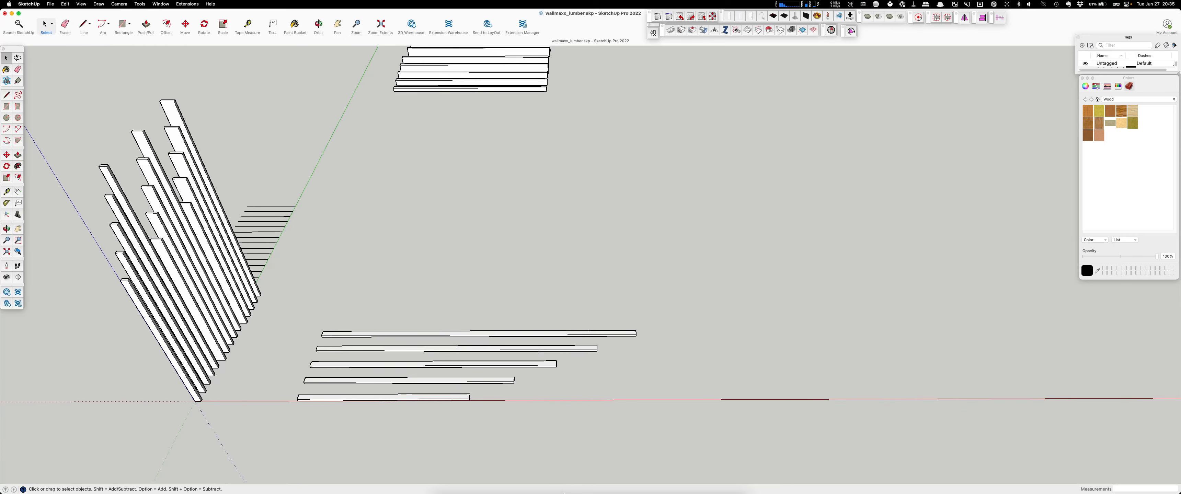
Switch to Chief Architect and set the font of all 2x4, 2x6 and 2x8 stud labels to Arial.
mouse_move(571, 492)
left_click(501, 486)
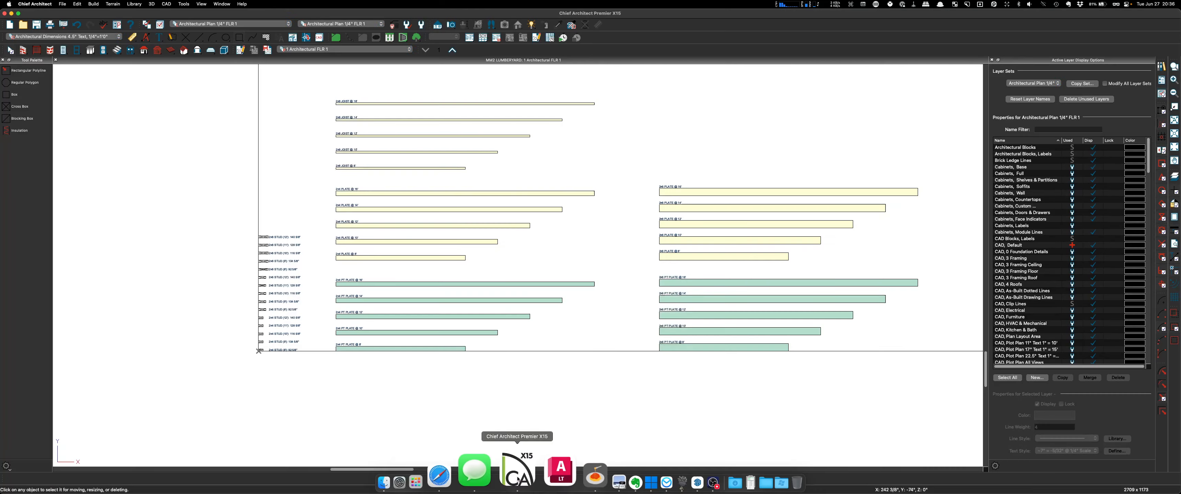
scroll(337, 265, "up", 8)
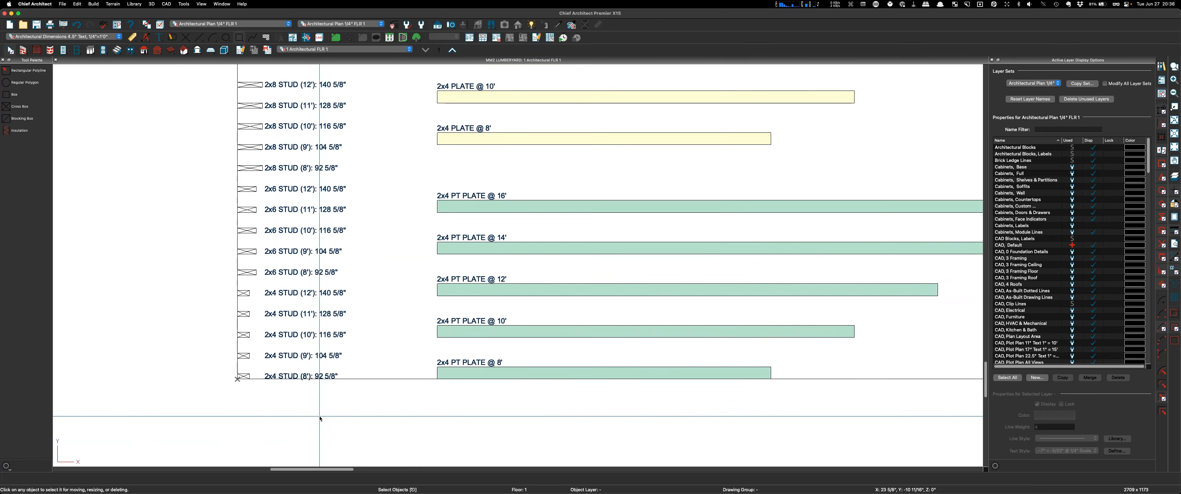
left_click(316, 345)
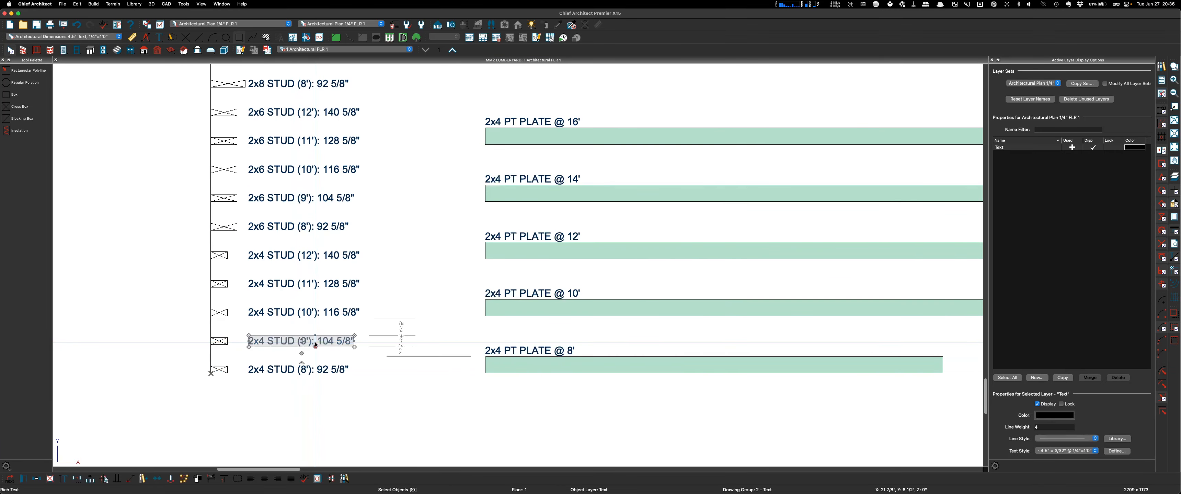
scroll(315, 345, "down", 6)
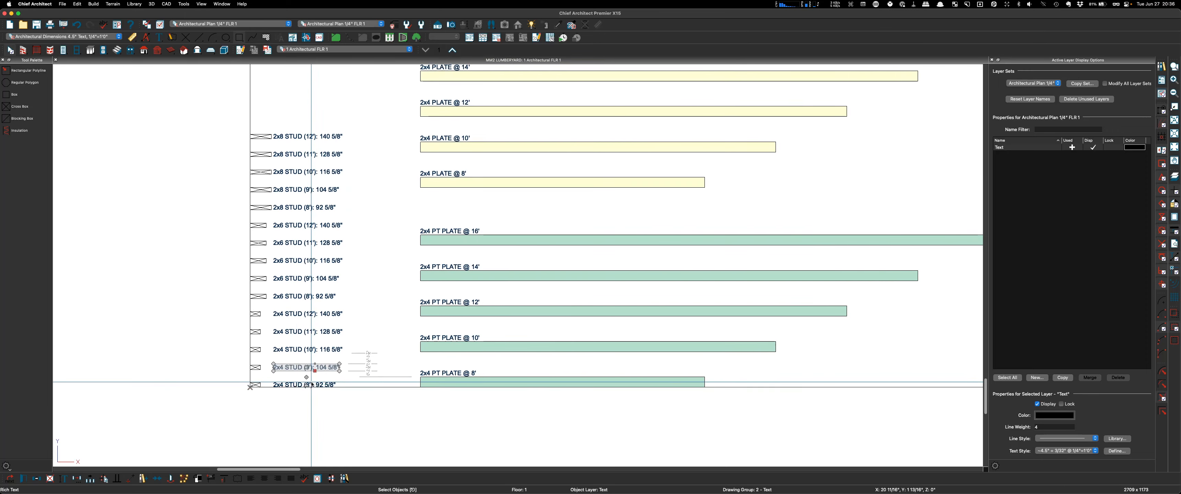
left_click_drag(343, 204, 299, 410)
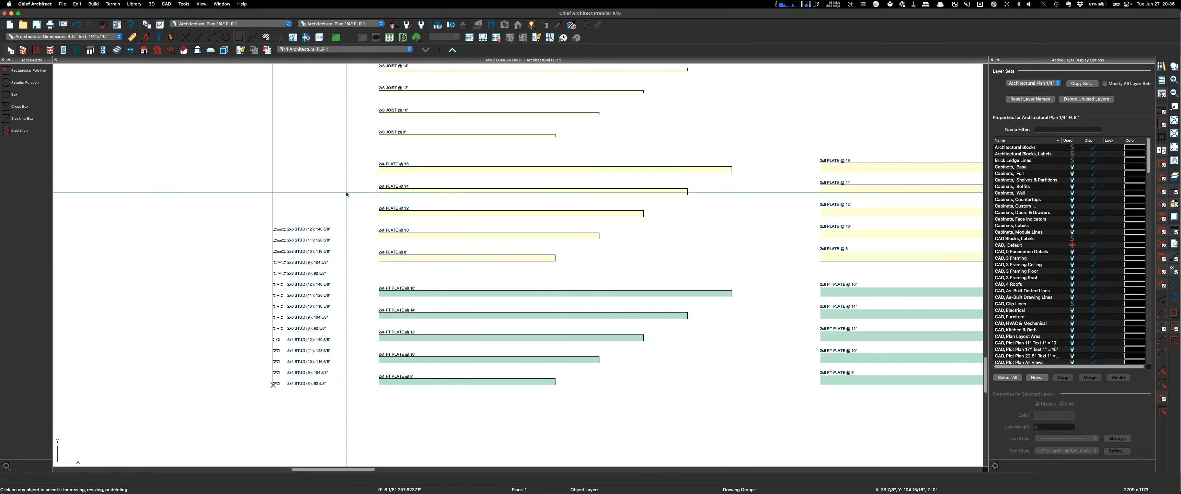
left_click_drag(347, 196, 282, 406)
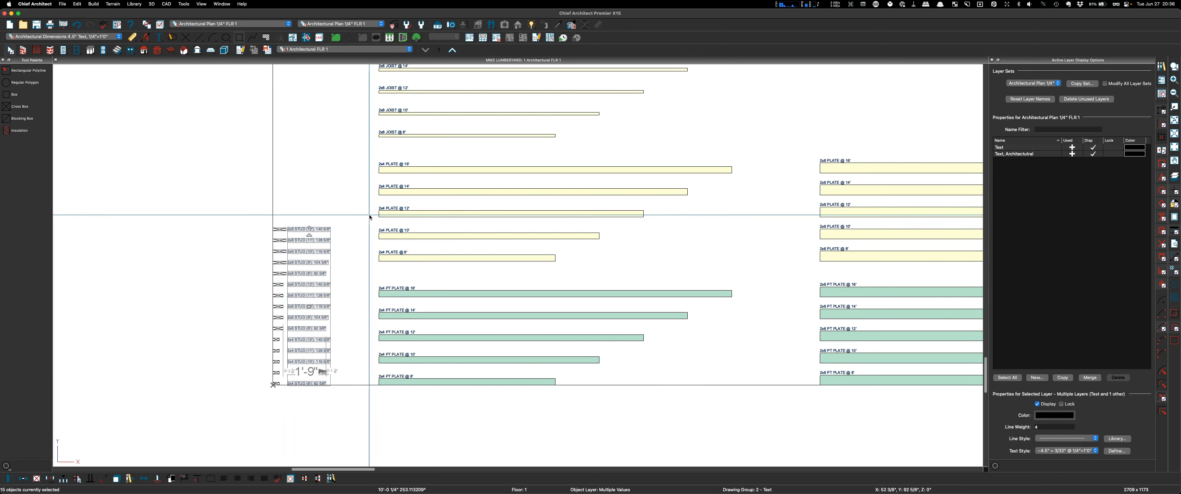
key("super+e")
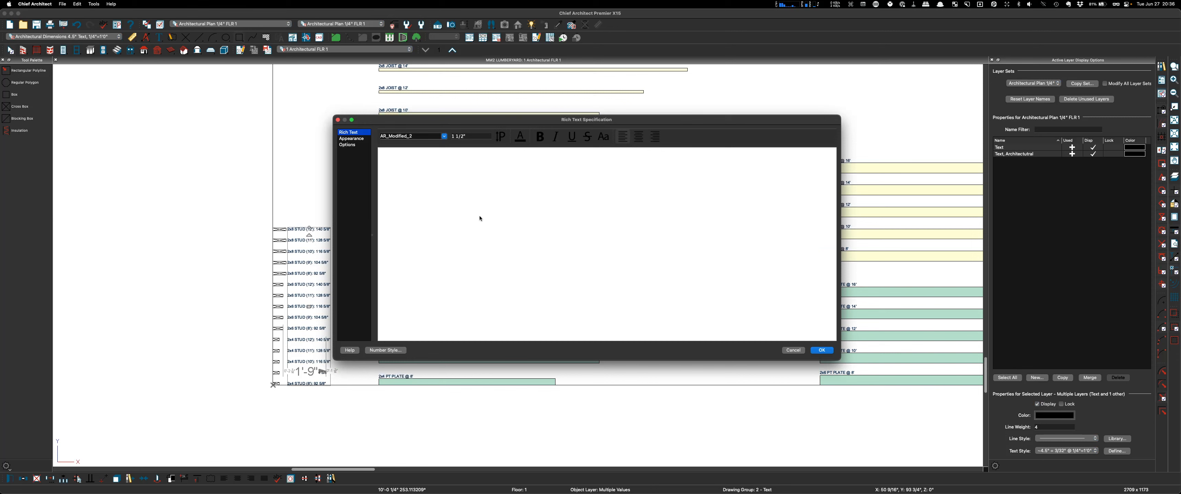
left_click(444, 136)
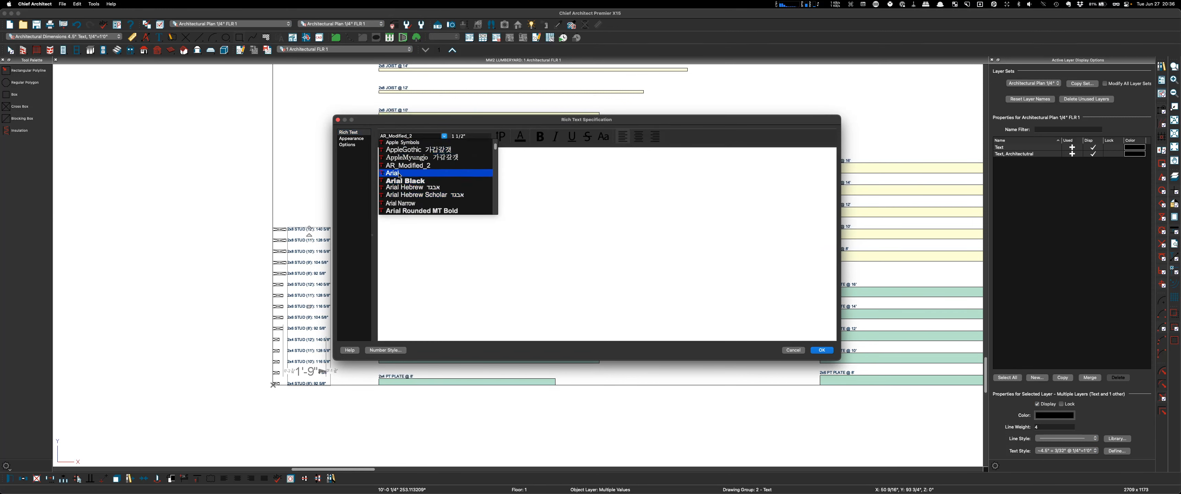
left_click(398, 174)
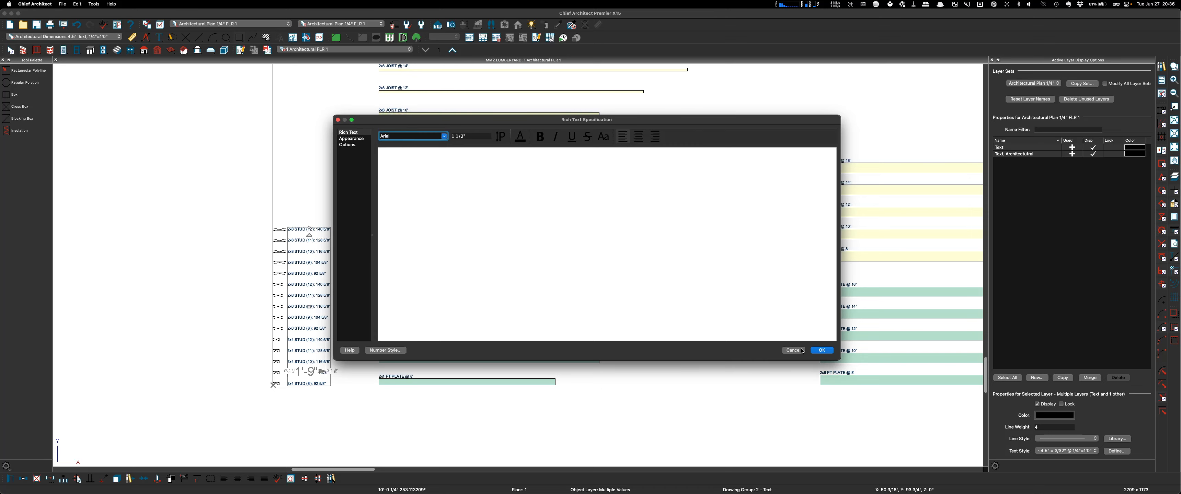
left_click(821, 351)
Set the font of the joist, 2x4 plate and 2x4 PT plate labels to Arial.
scroll(385, 311, "up", 2)
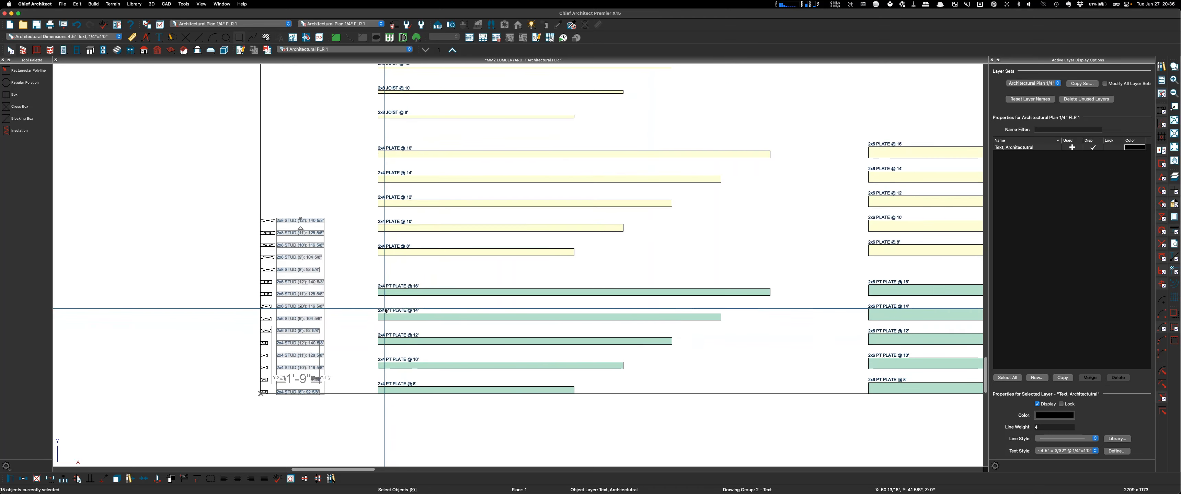
scroll(385, 311, "down", 3)
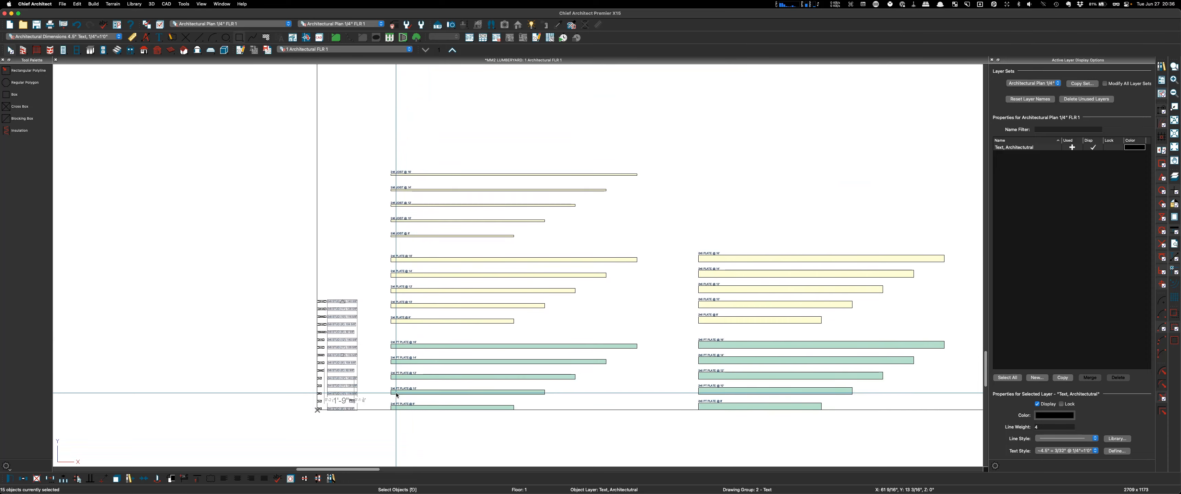
left_click_drag(377, 146, 448, 429)
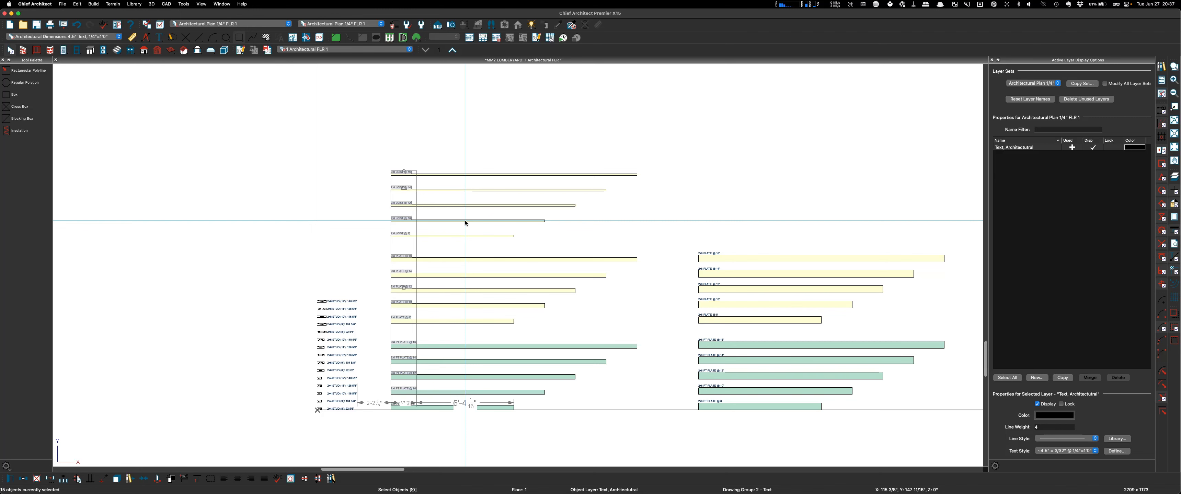
double_click(465, 222)
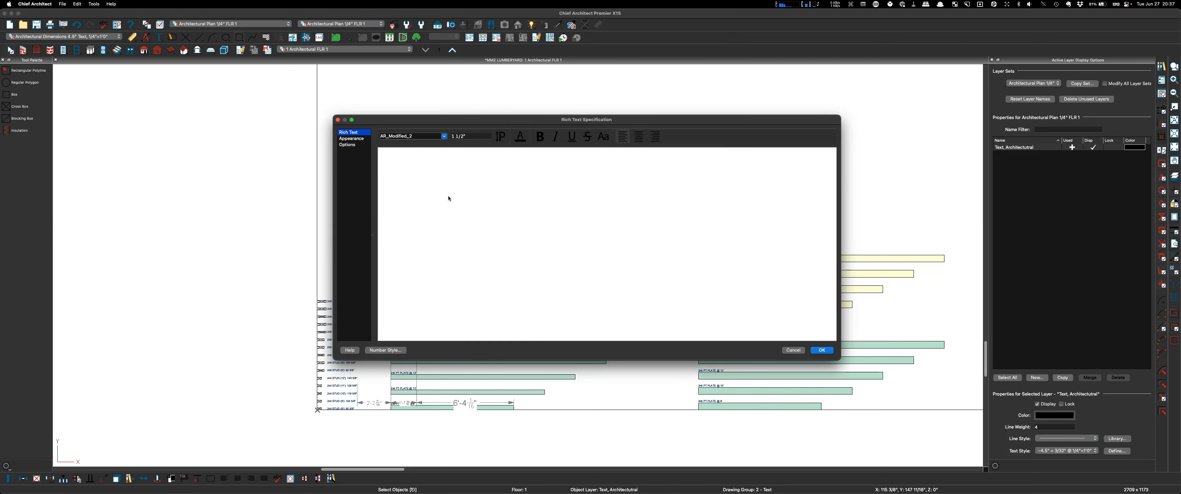
left_click(445, 136)
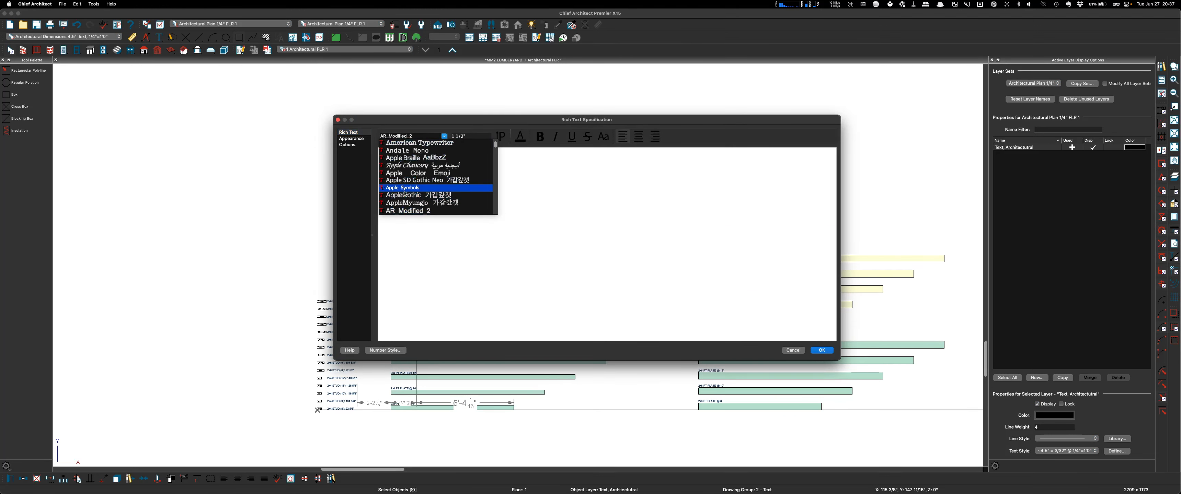
scroll(409, 178, "up", 2)
left_click(399, 173)
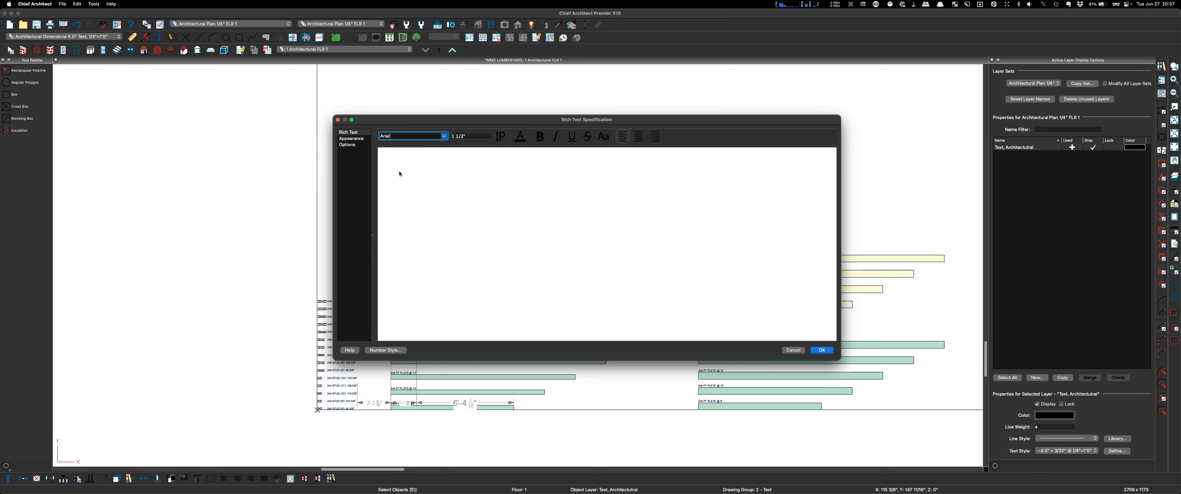
left_click(821, 350)
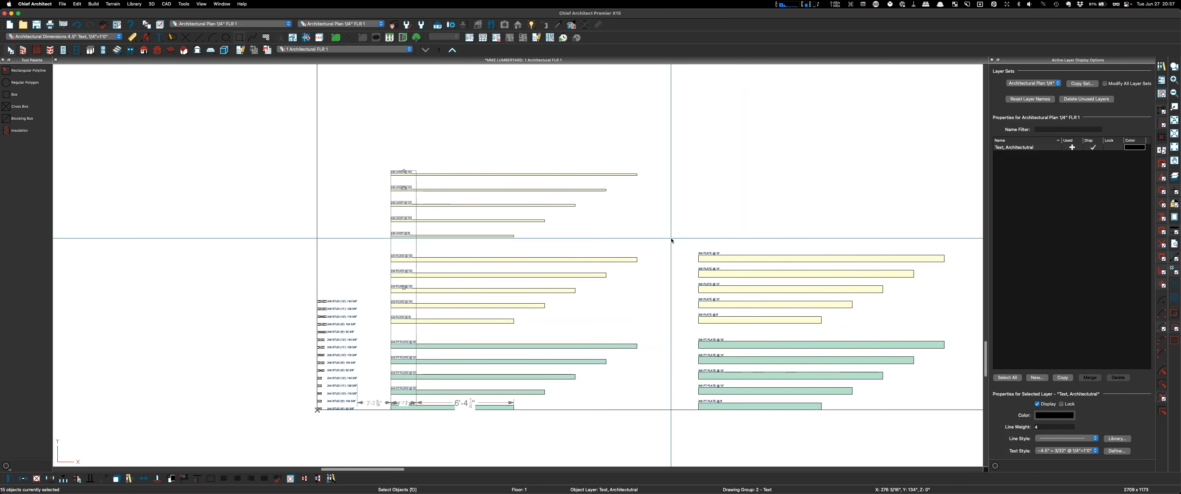
Set the font of the 2x6 plate and 2x6 PT plate labels to Arial.
left_click_drag(673, 225, 776, 409)
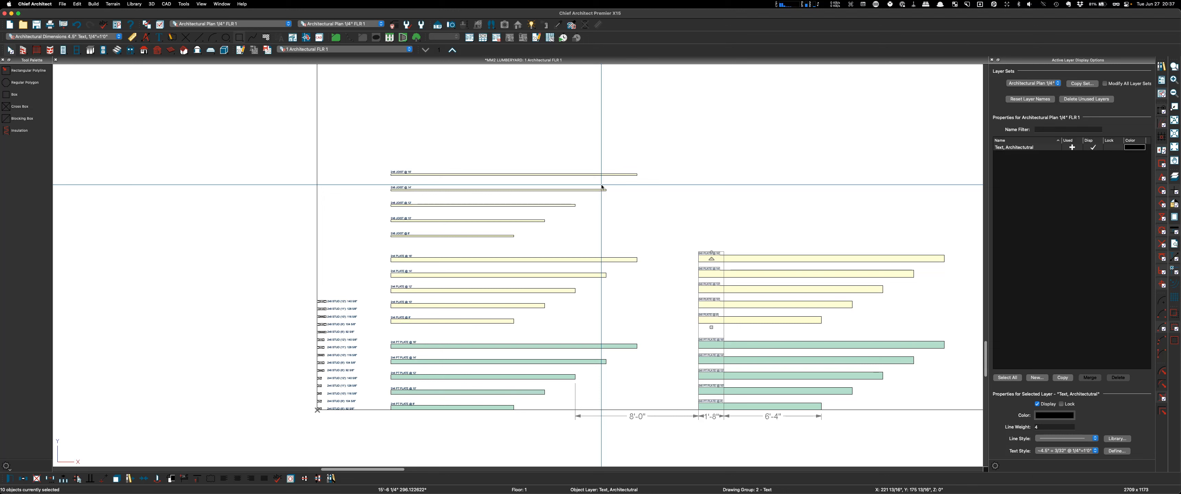
key("super+e")
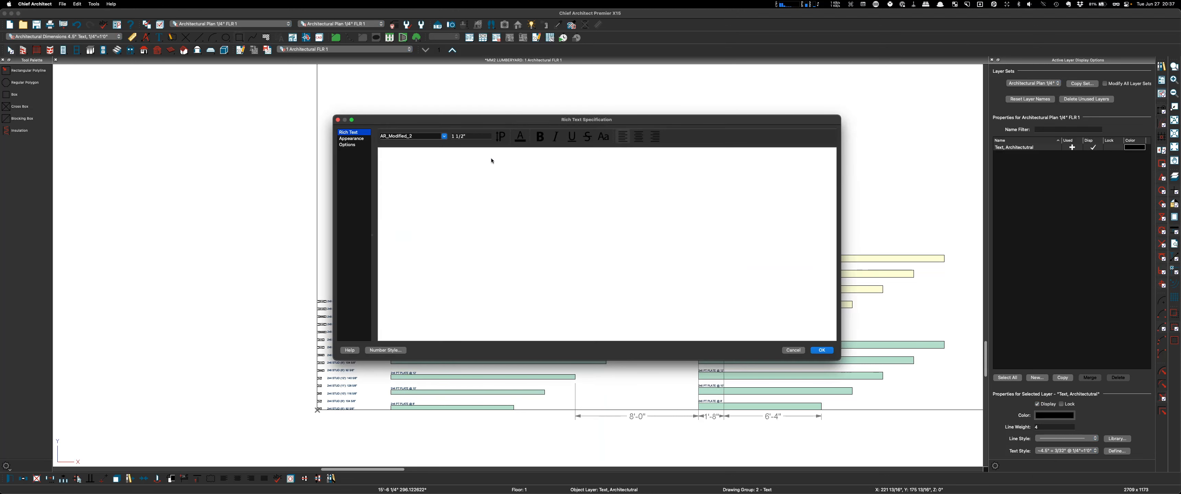
left_click(444, 137)
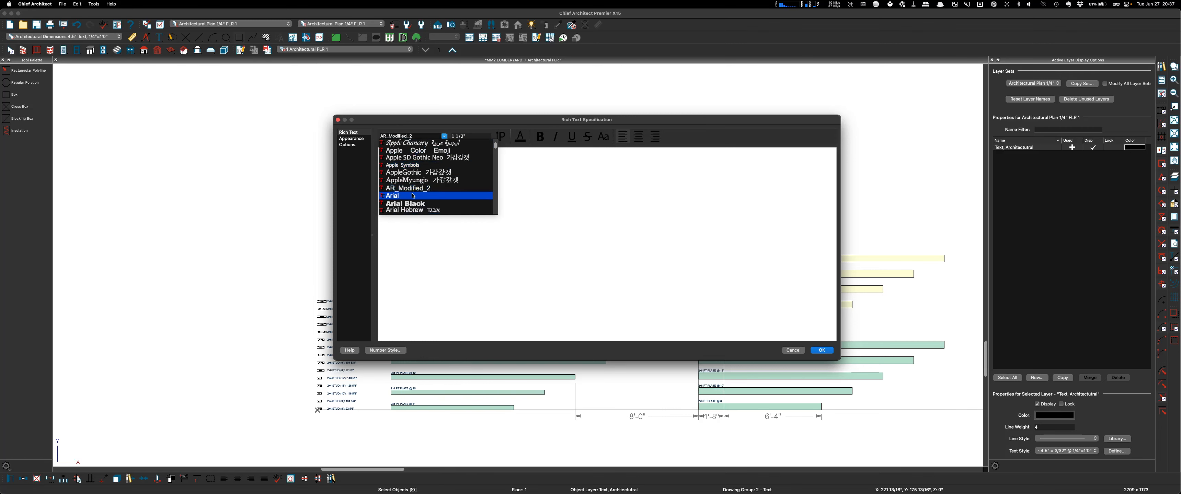
left_click(413, 196)
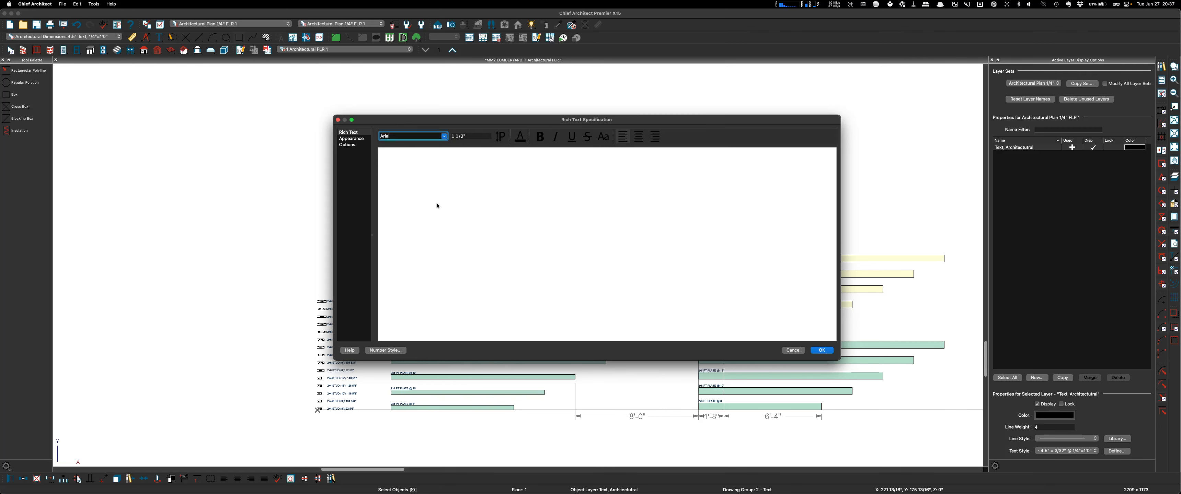
left_click(822, 350)
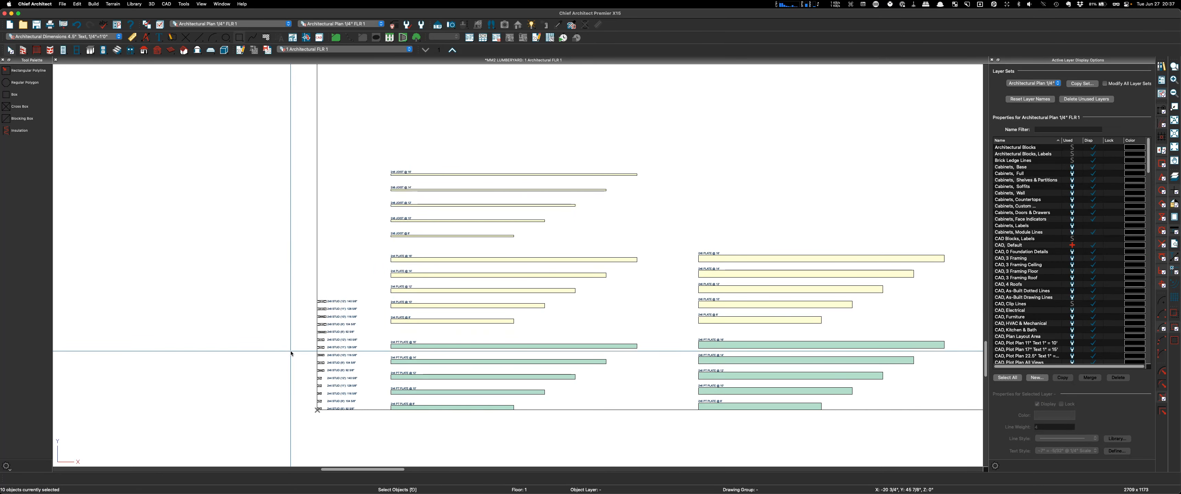
Save the lumberyard plan and look over the list of saved plan views.
left_click(63, 4)
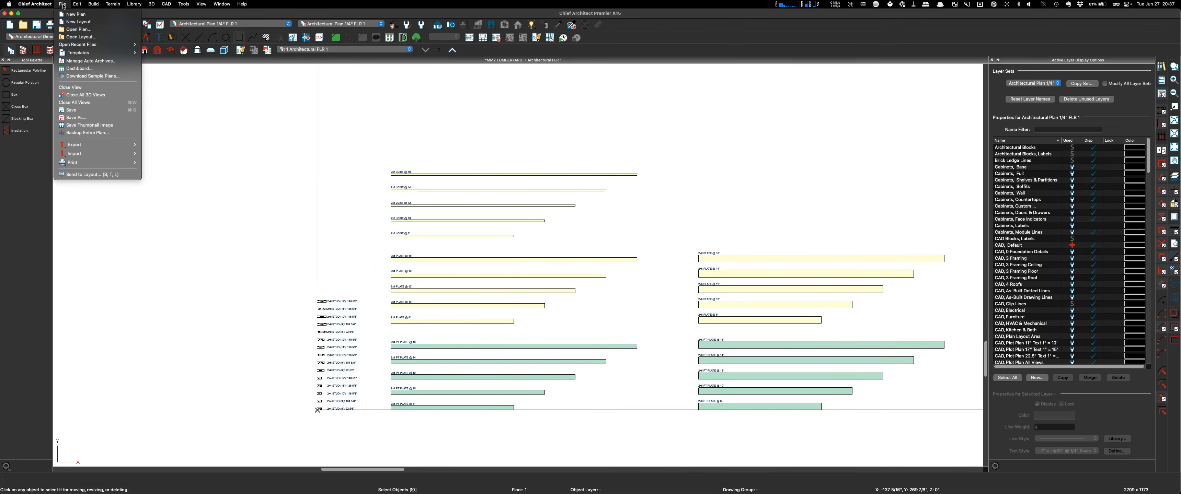
left_click(83, 113)
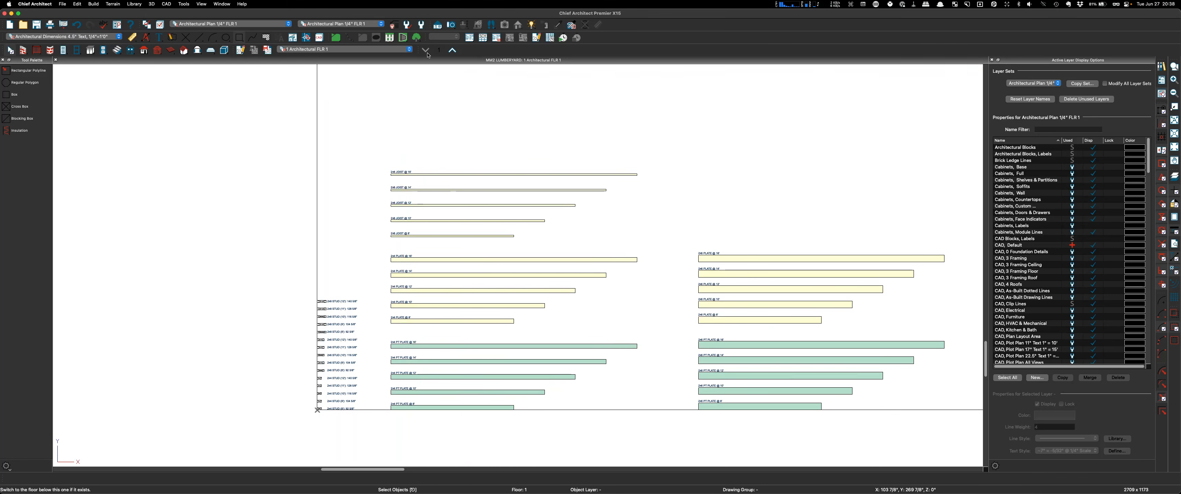
left_click(409, 49)
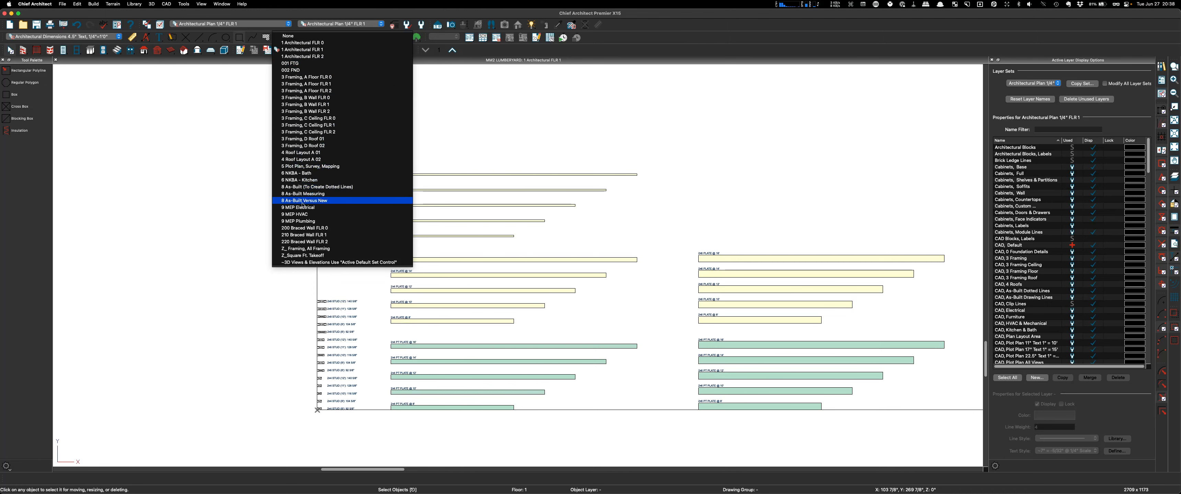
left_click(488, 104)
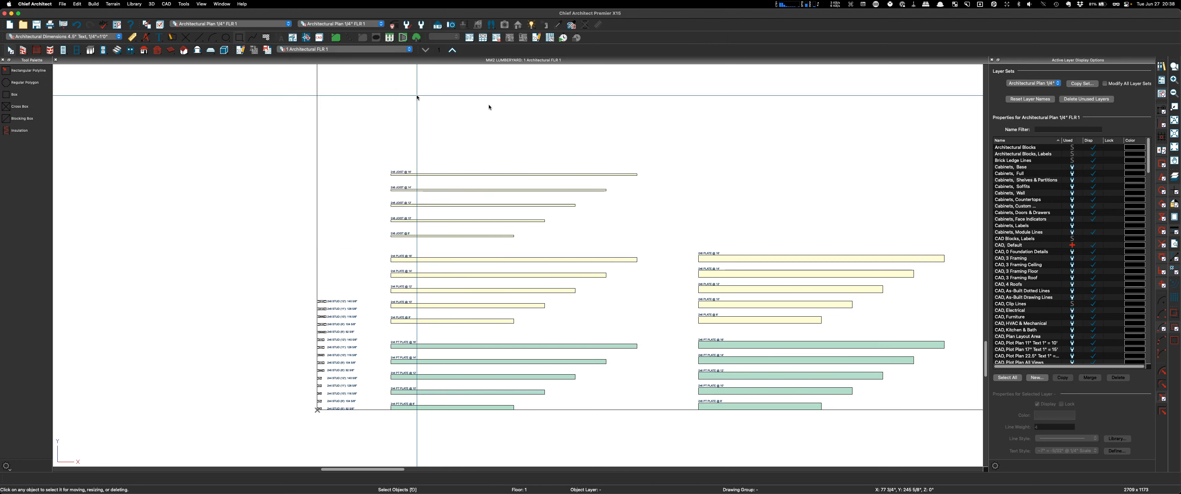
Export the current view with only displayed layers as wallmaxx LUMBERYARD.dwg on the Desktop, replacing the existing file.
left_click(63, 4)
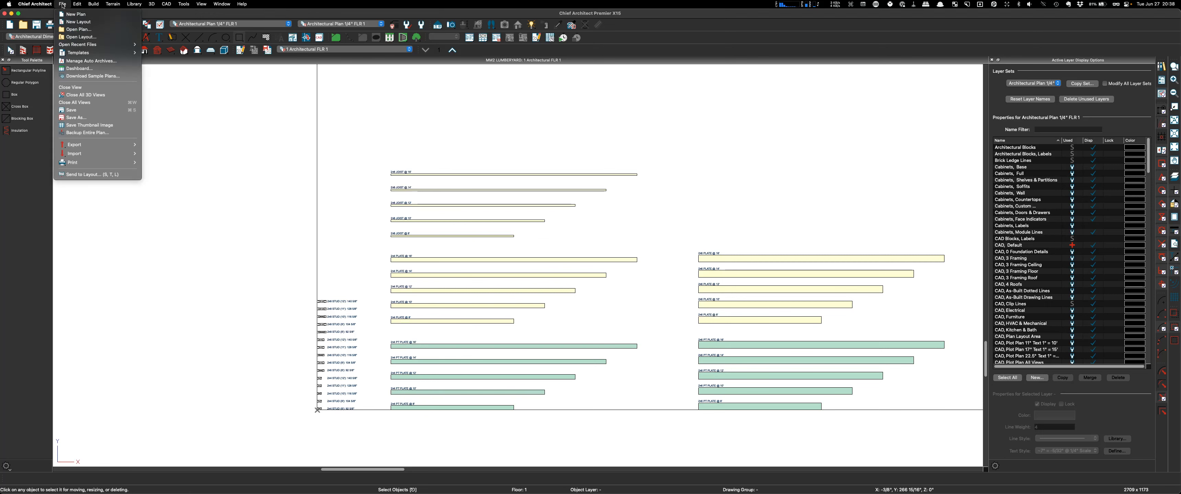
mouse_move(73, 145)
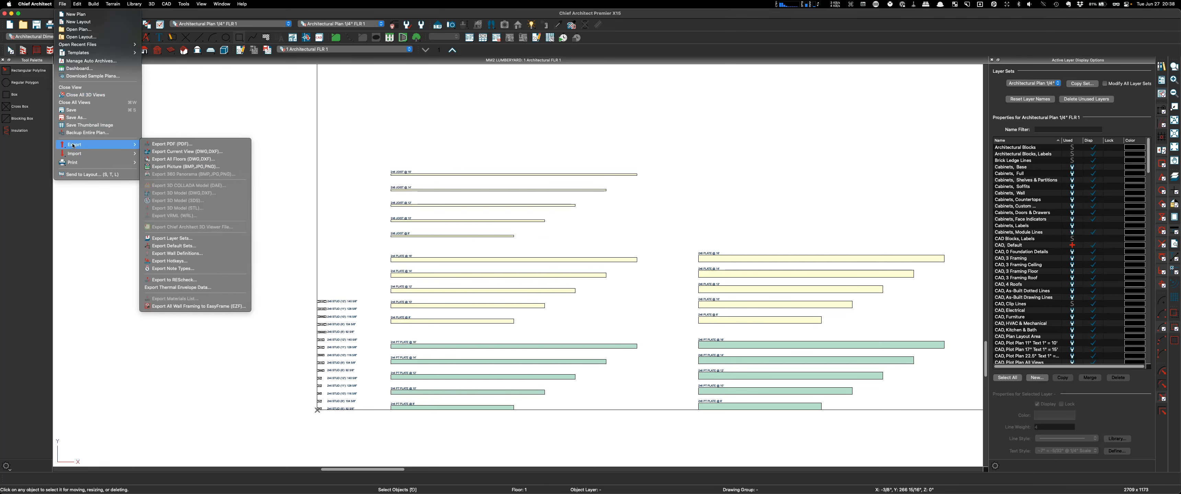
left_click(221, 152)
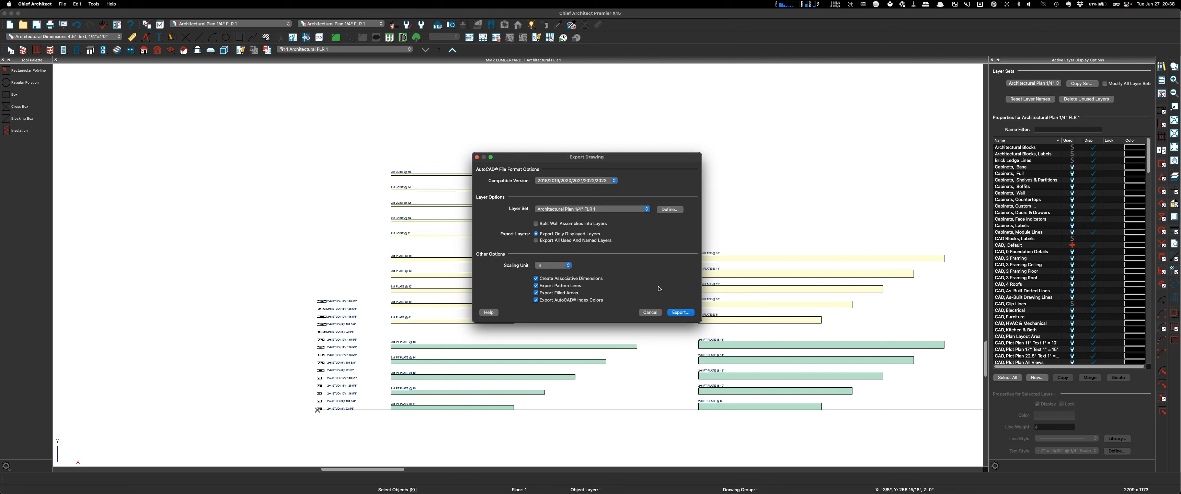
left_click(537, 242)
left_click(536, 234)
left_click(681, 313)
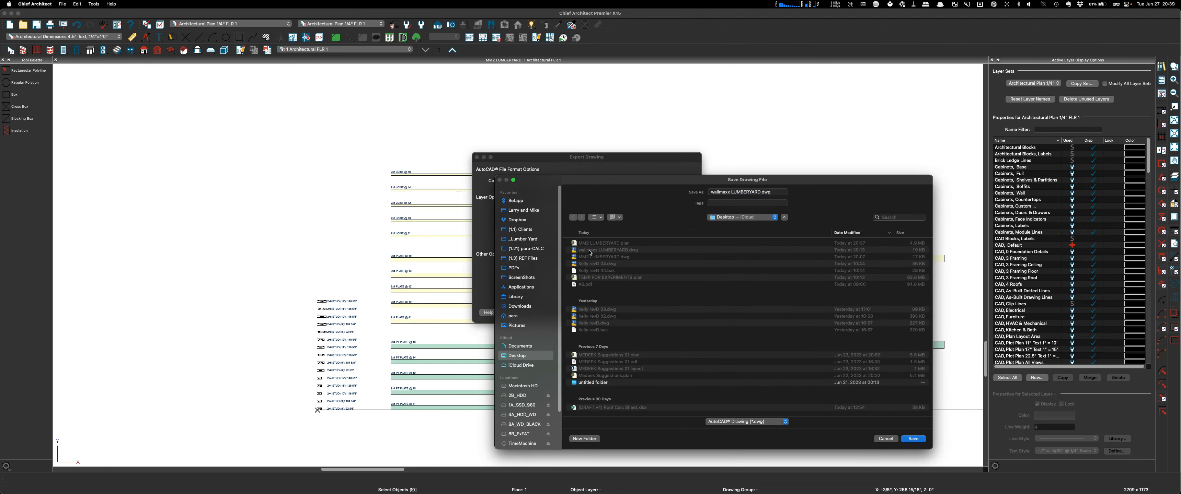
left_click(913, 439)
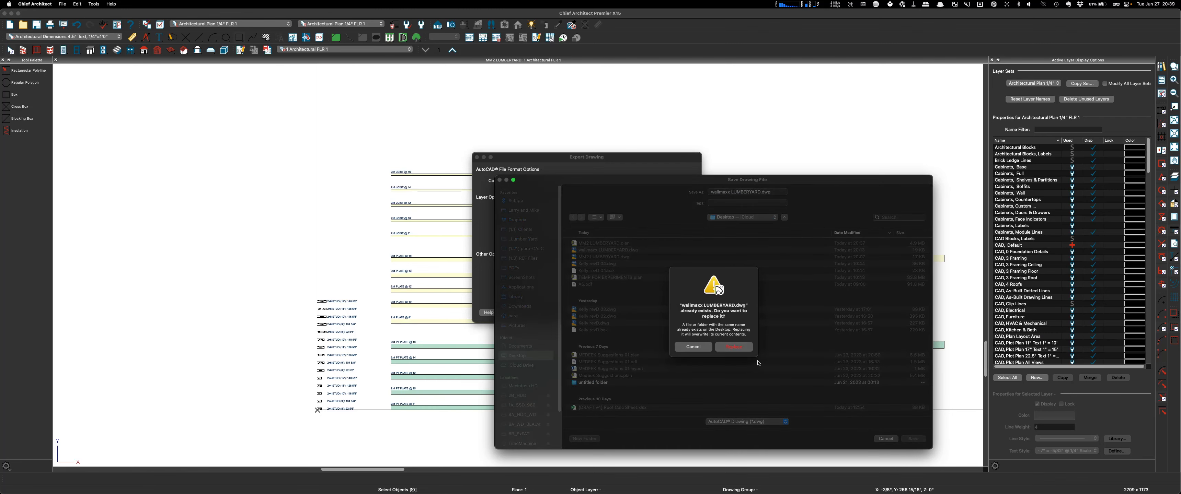
left_click(733, 347)
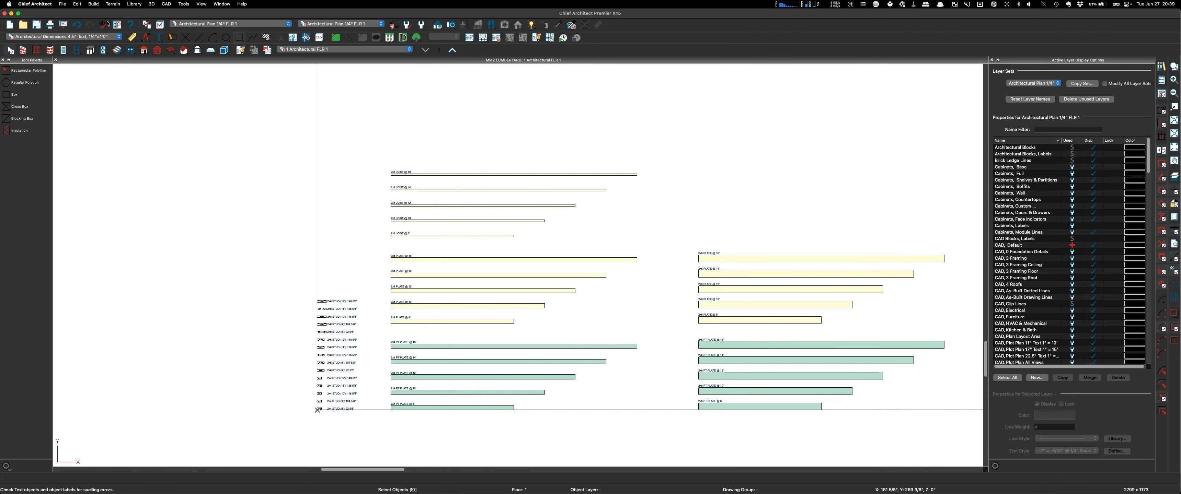
Switch to SketchUp and import wallmaxx LUMBERYARD.dwg from the Desktop into the lumber model.
left_click(11, 14)
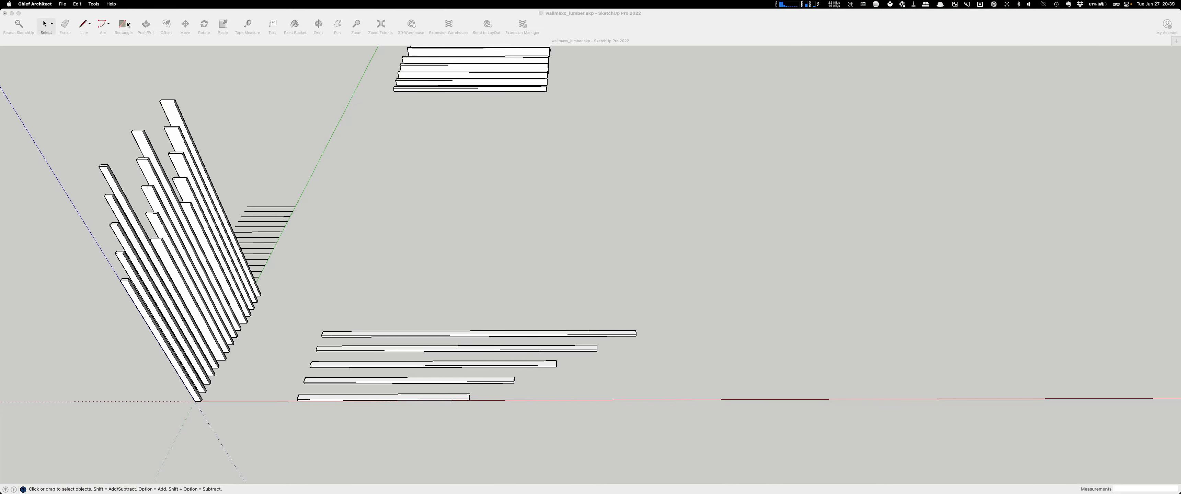
left_click(51, 5)
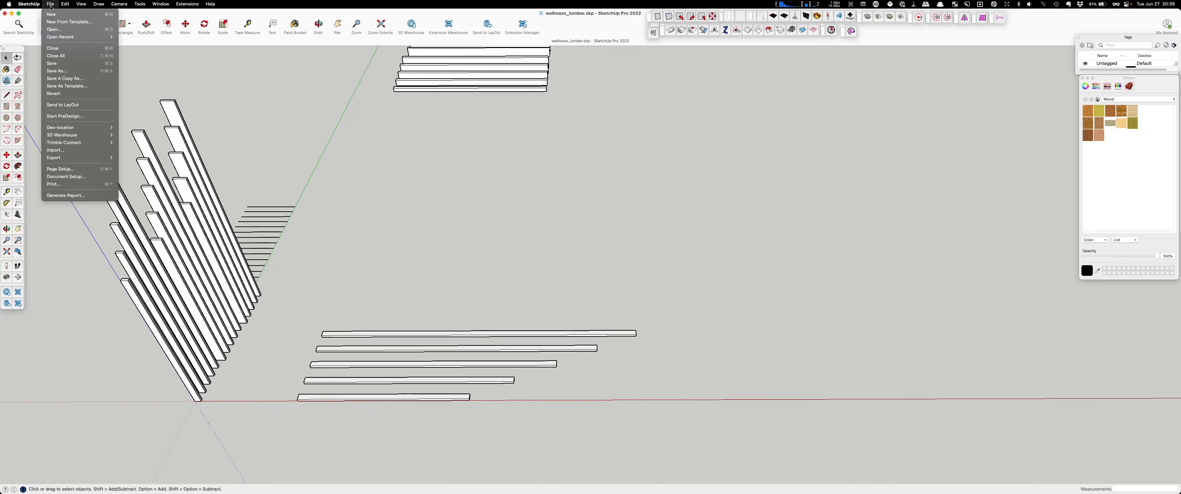
mouse_move(69, 130)
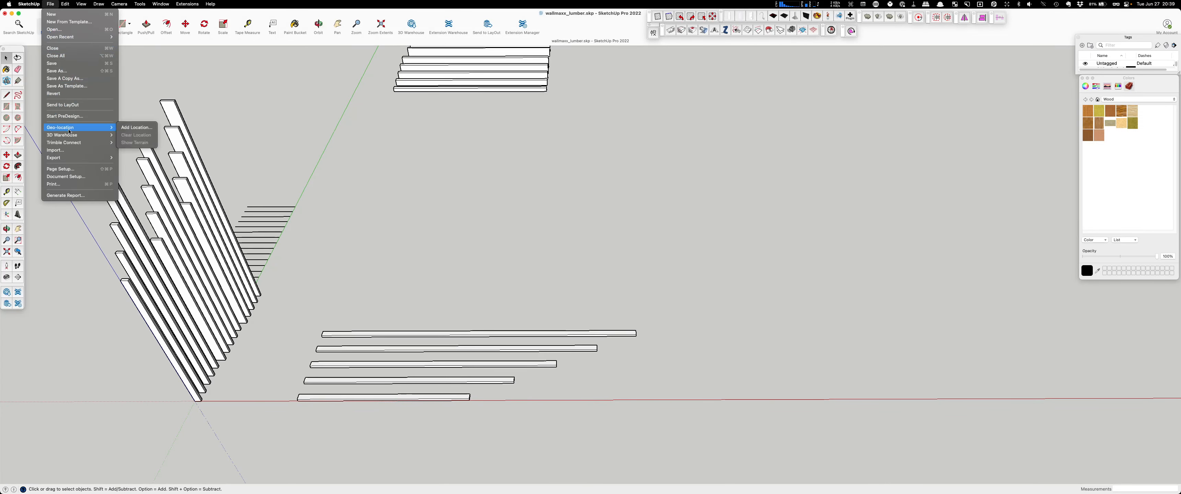
left_click(70, 150)
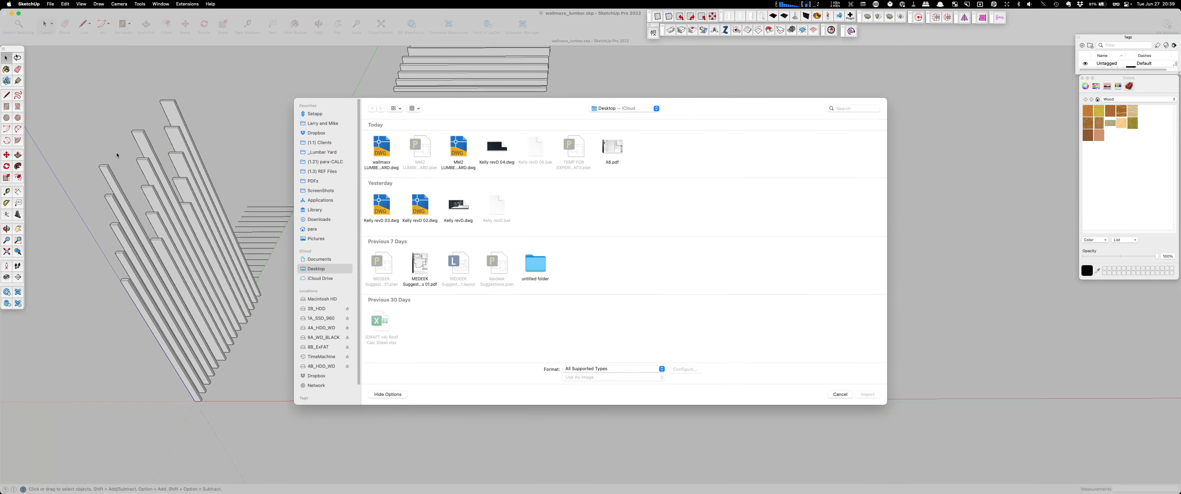
left_click(381, 148)
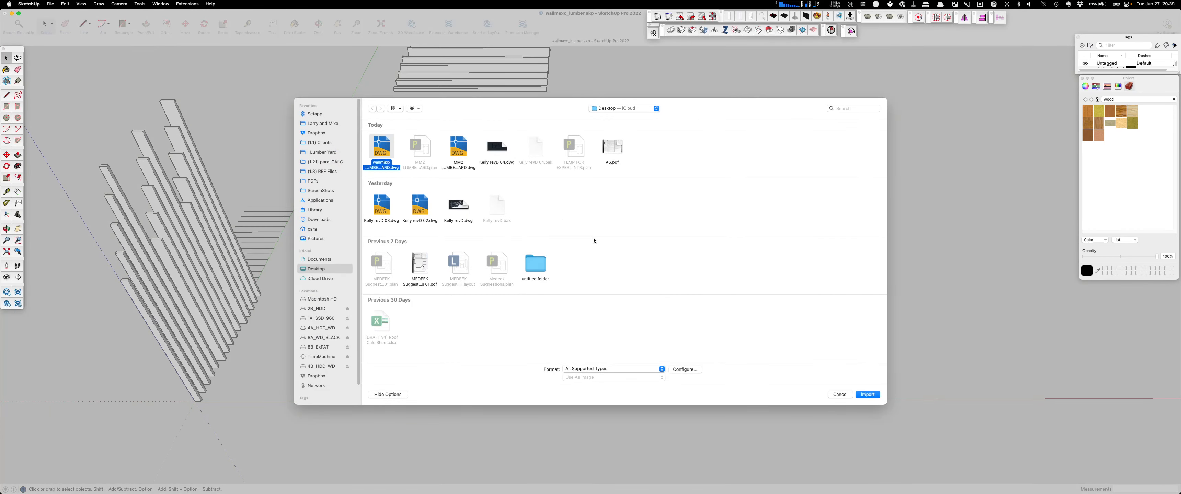
left_click(872, 396)
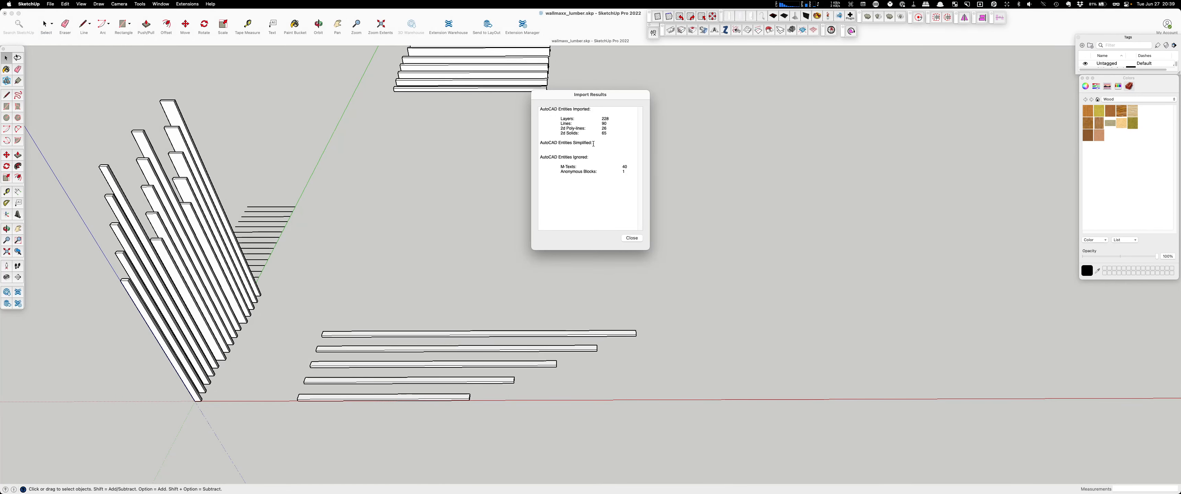
left_click(632, 238)
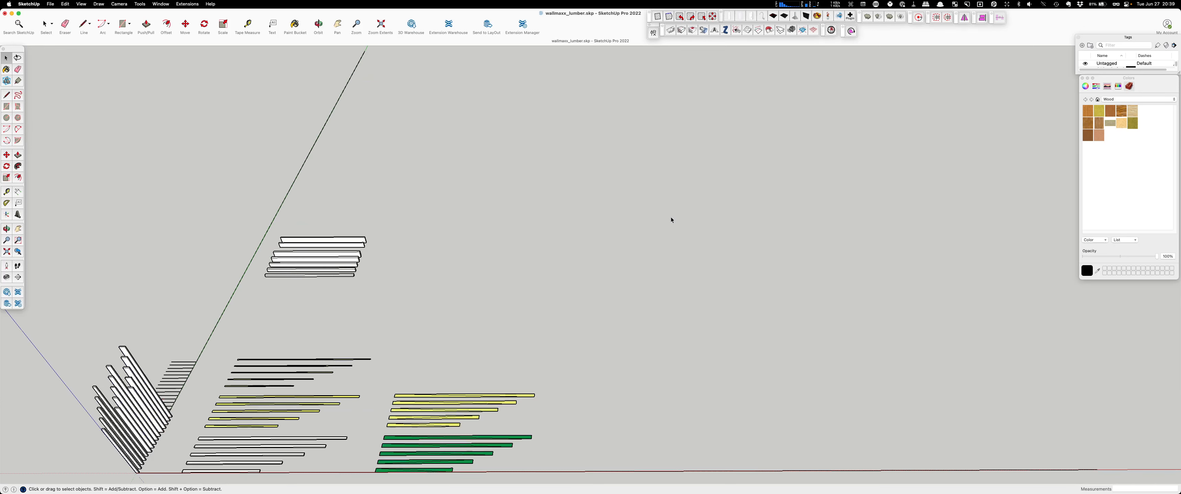
Examine how the imported DWG outlines line up with the existing 3D lumber pieces.
scroll(687, 213, "down", 5)
scroll(633, 264, "up", 4)
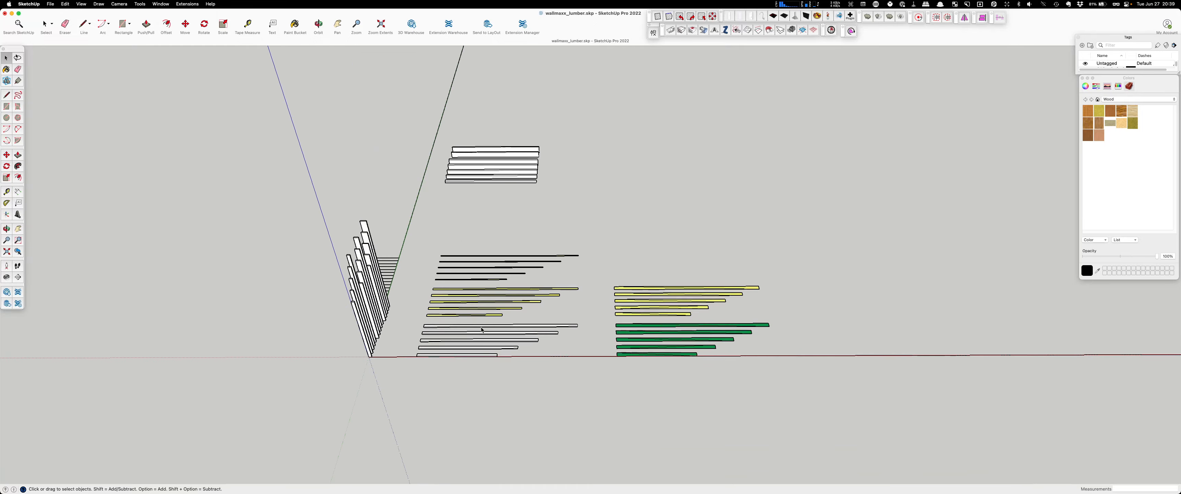
scroll(482, 329, "up", 6)
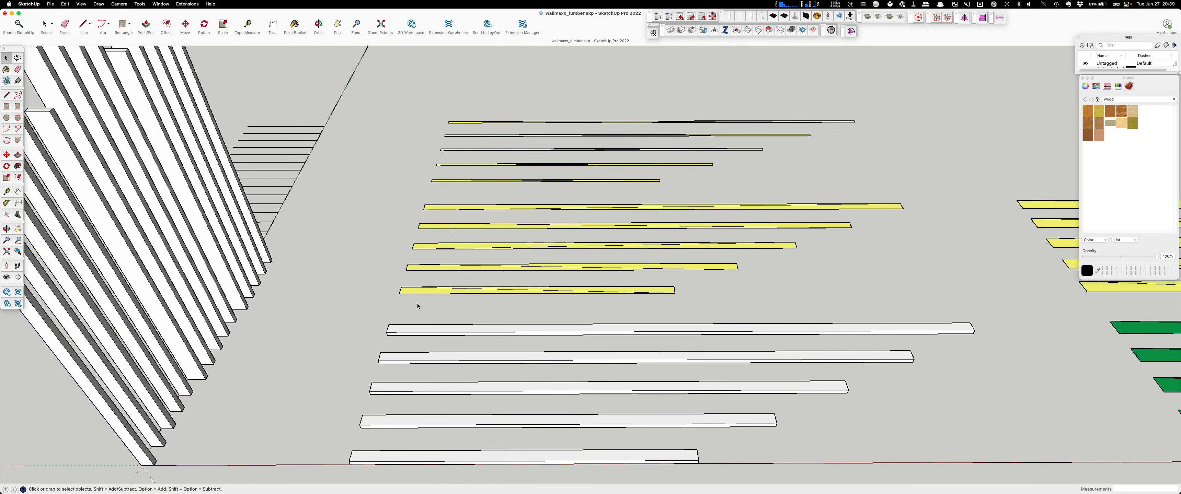
middle_click_drag(417, 306, 432, 359)
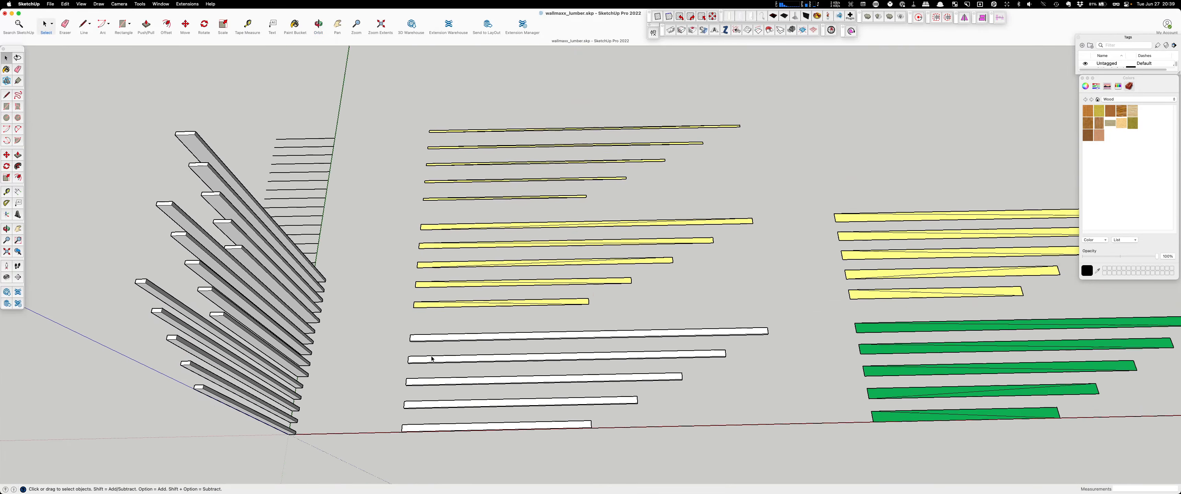
scroll(432, 359, "down", 2)
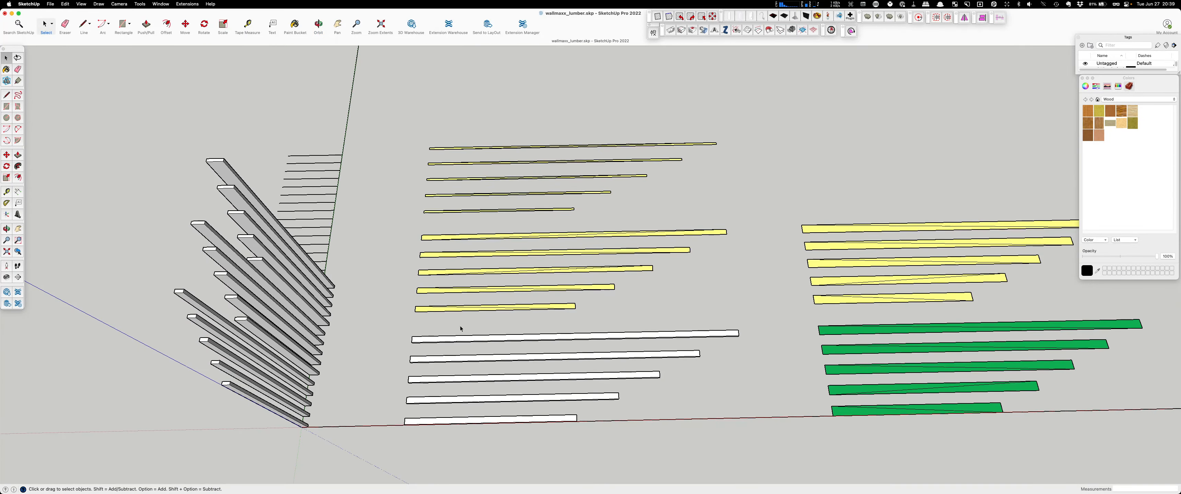
middle_click_drag(460, 327, 444, 227)
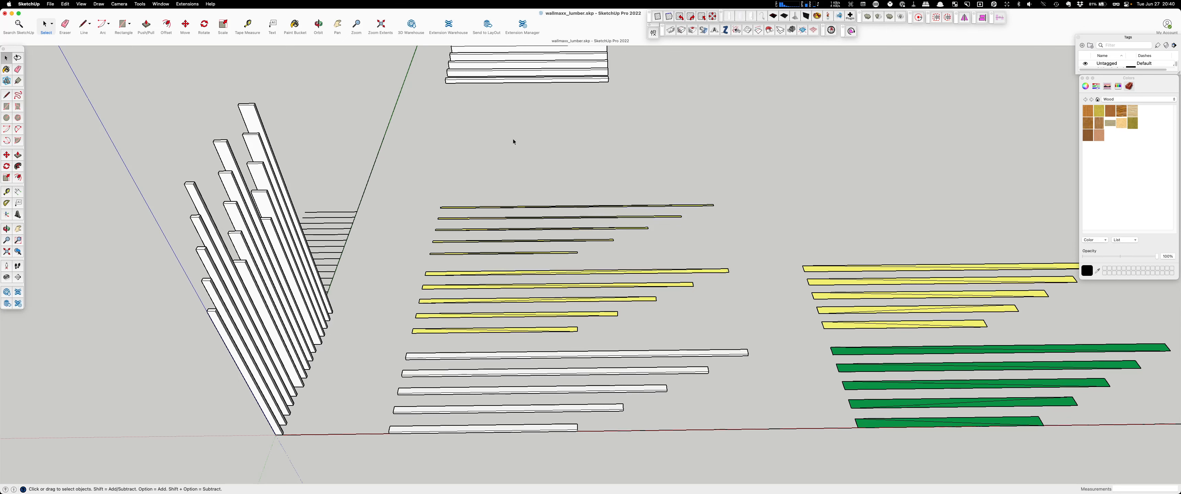
scroll(418, 183, "down", 5)
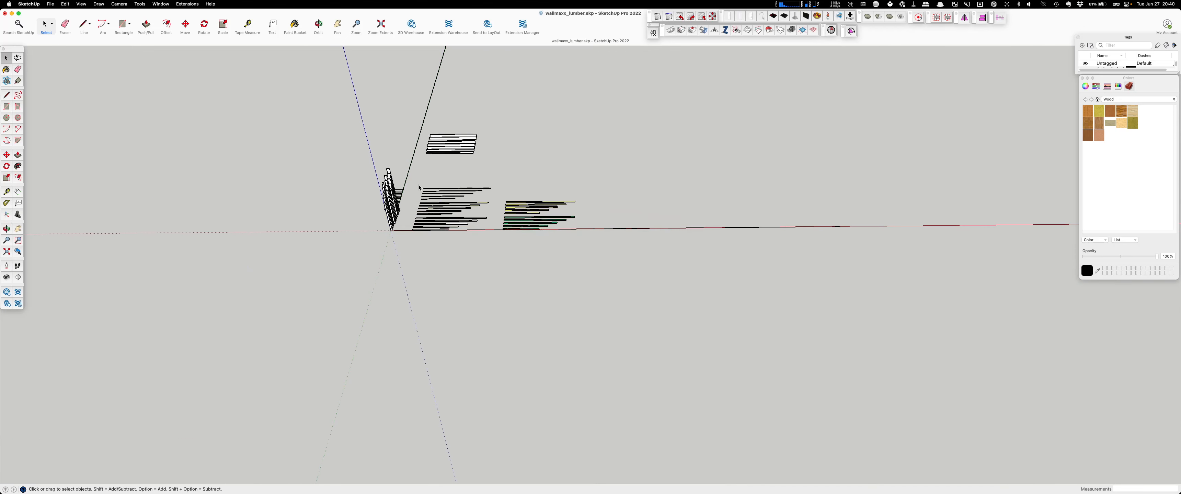
scroll(420, 185, "down", 3)
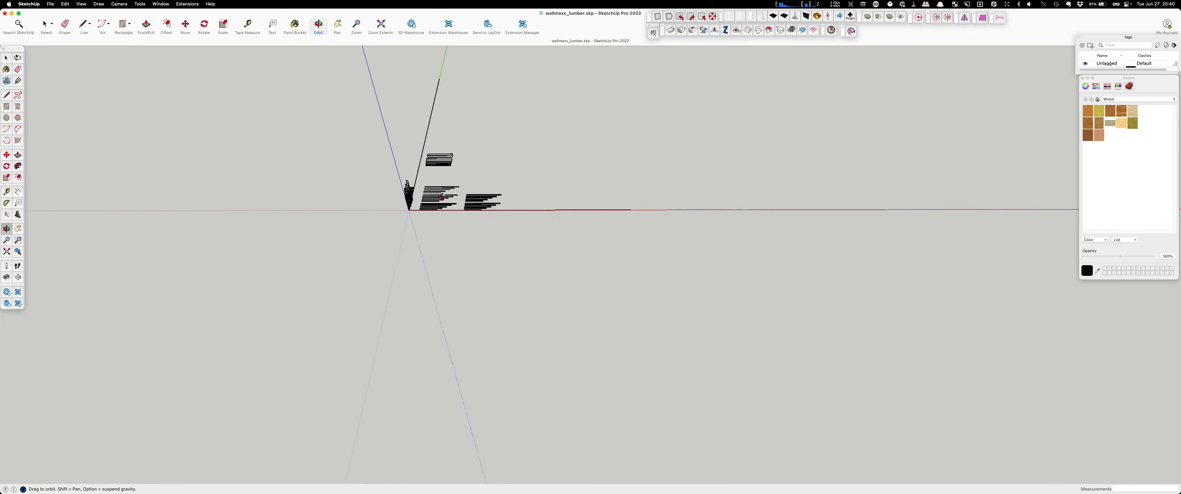
Delete the imported DWG geometry from the model, keeping the original lumber pieces.
scroll(425, 186, "up", 3)
scroll(427, 183, "up", 3)
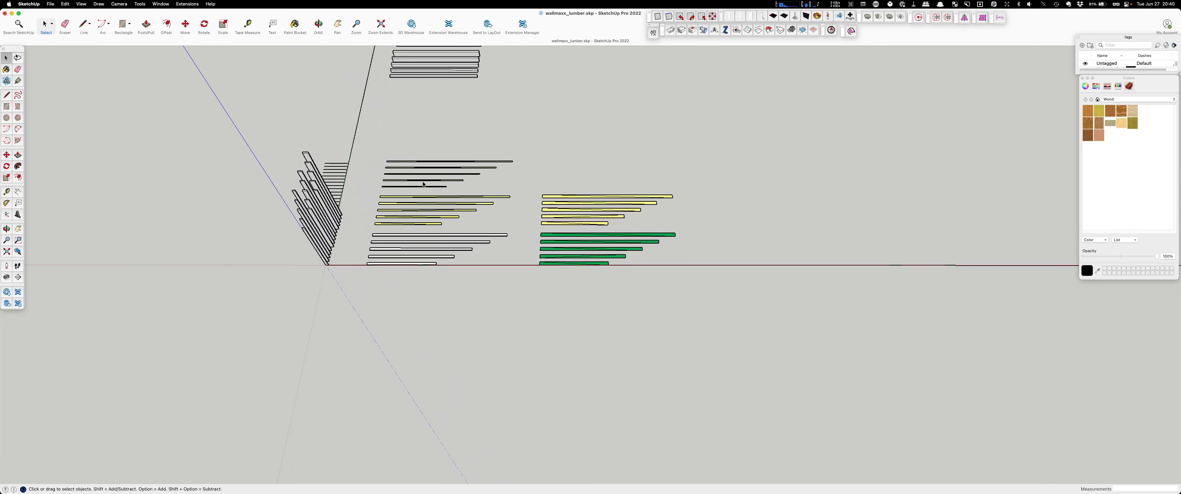
key("super+a")
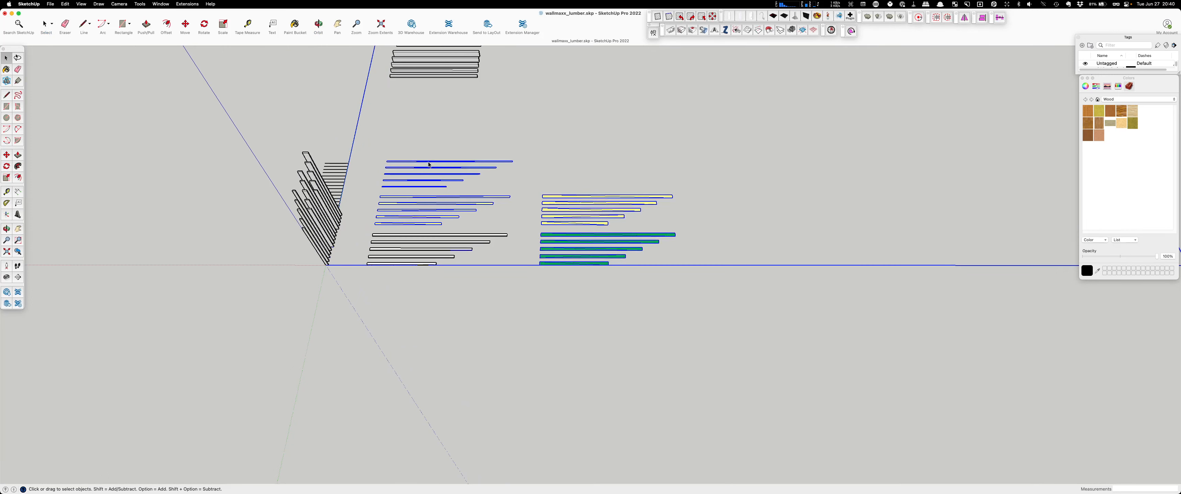
key("Delete")
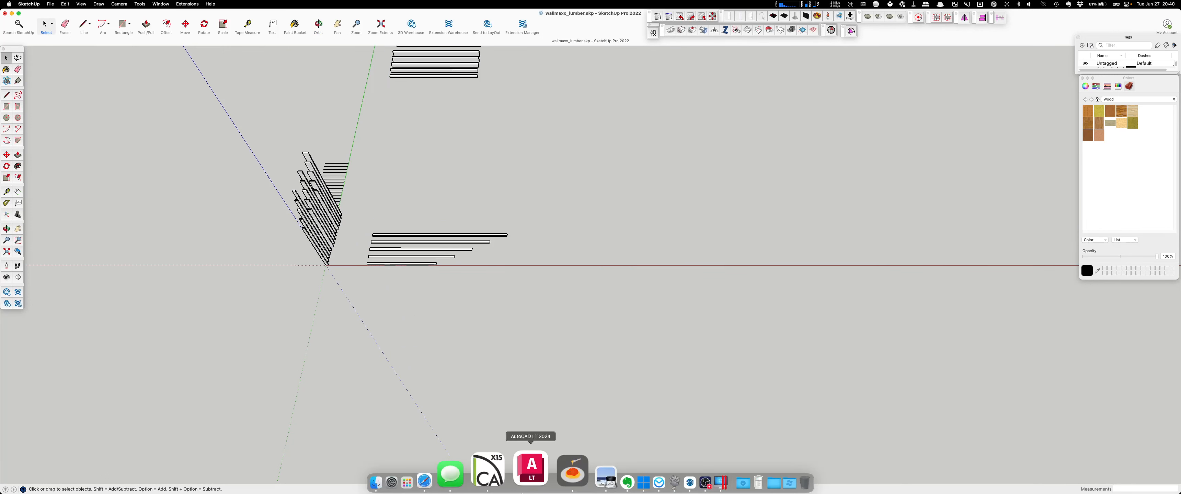
Switch to Chief Architect, start a PDF export of the current view and set its paper size to ARCH E (36" x 48").
left_click(503, 470)
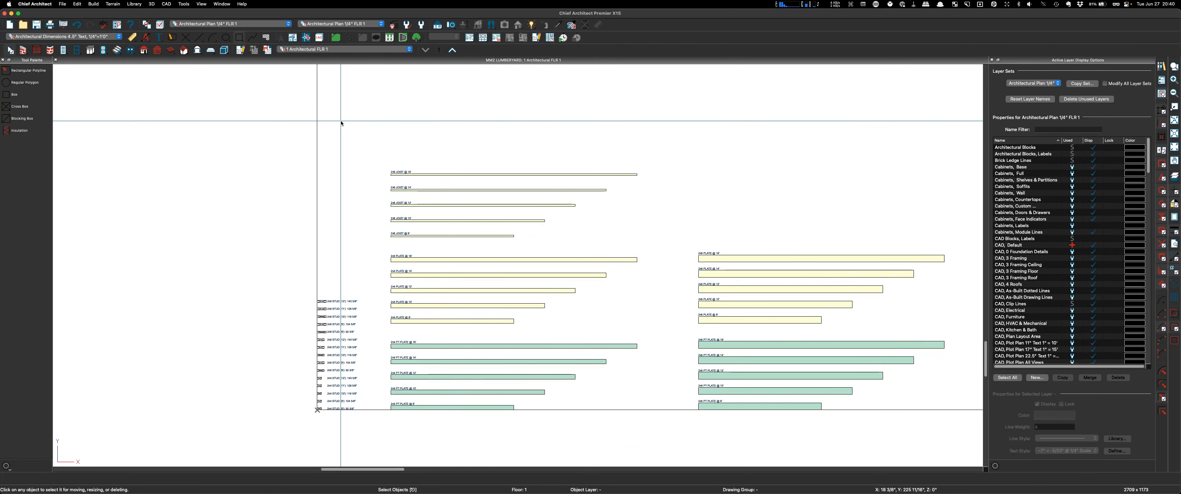
left_click(63, 4)
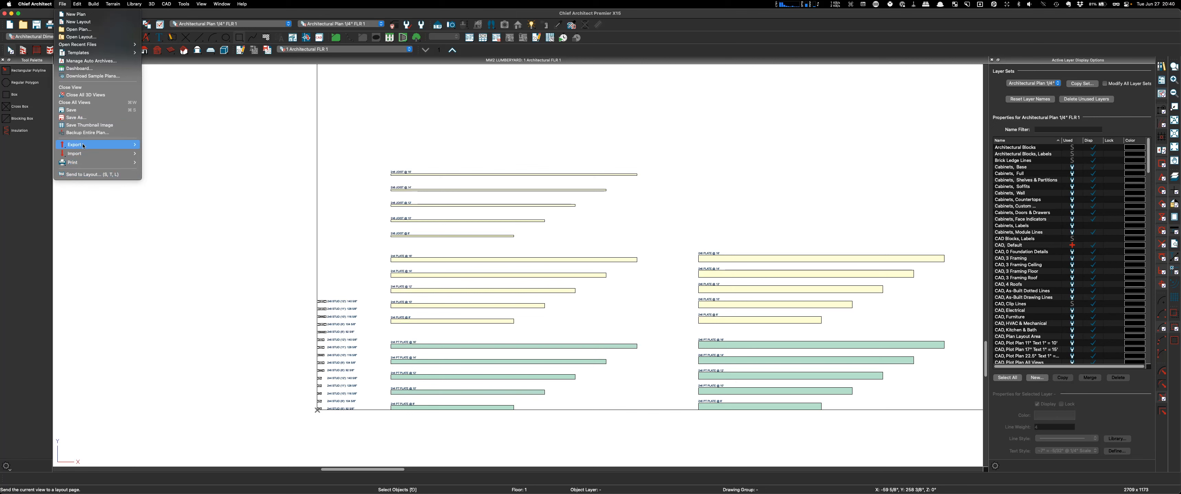
mouse_move(106, 145)
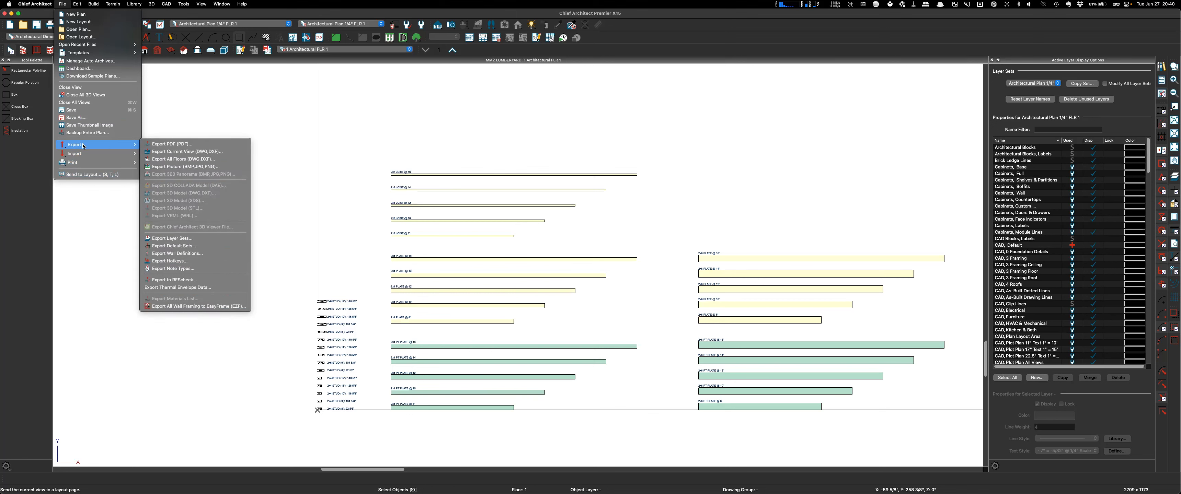
left_click(195, 145)
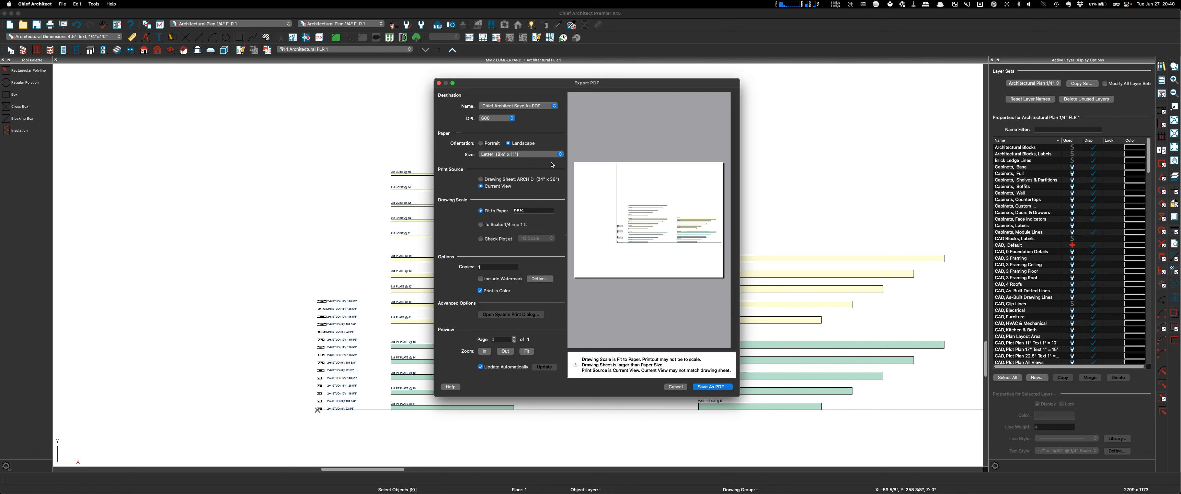
left_click(560, 156)
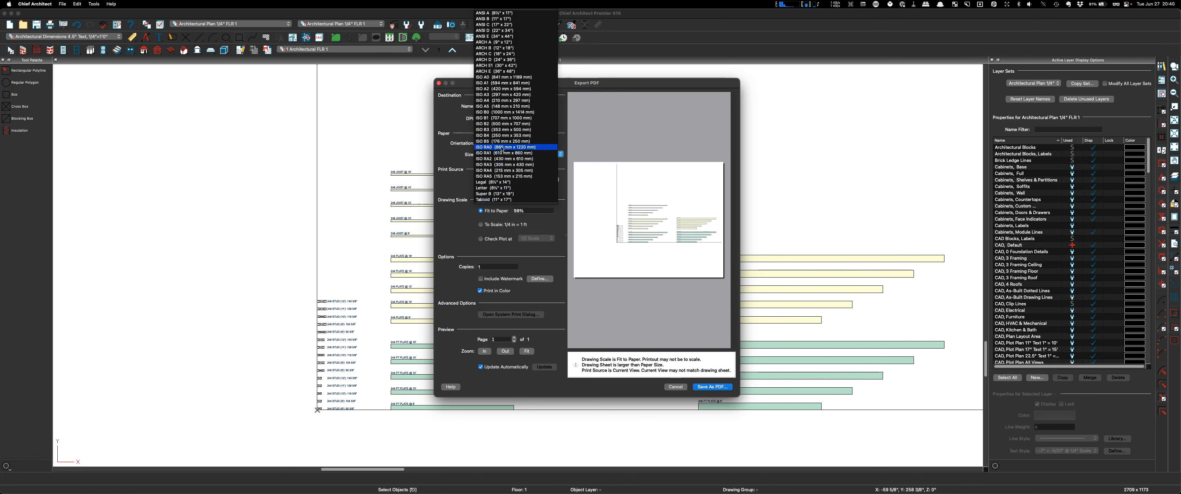
left_click(513, 72)
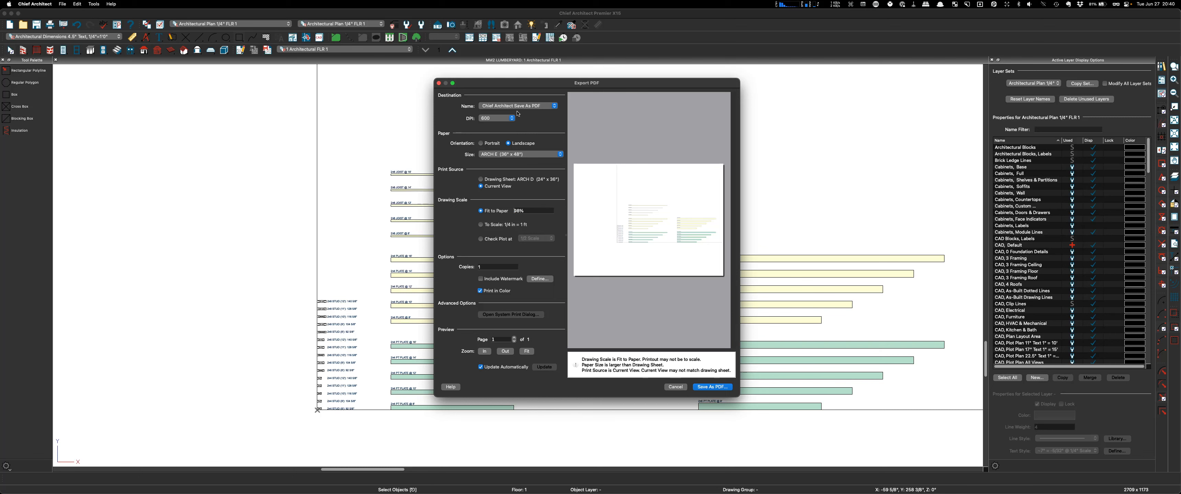
left_click(555, 106)
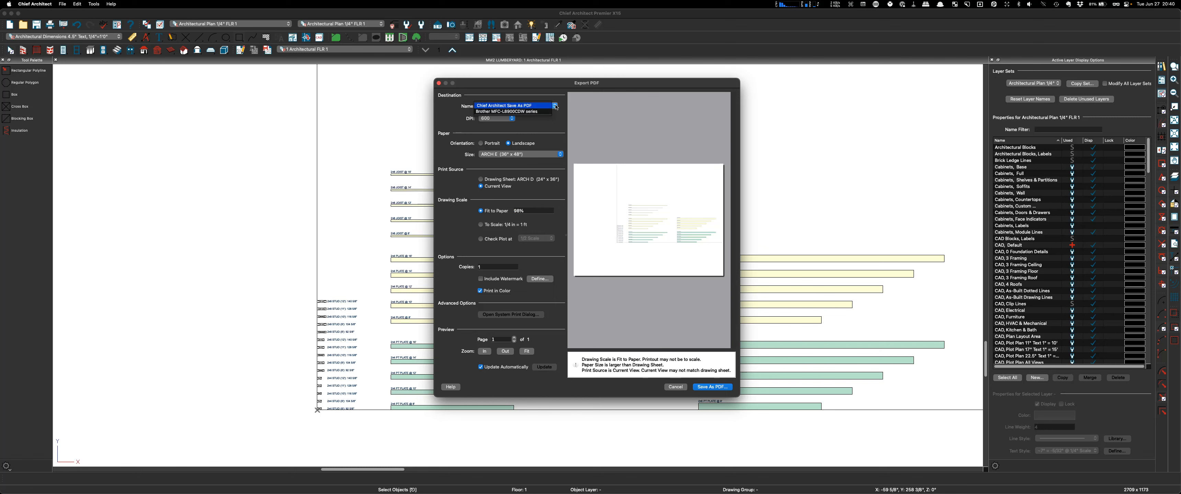
left_click(556, 106)
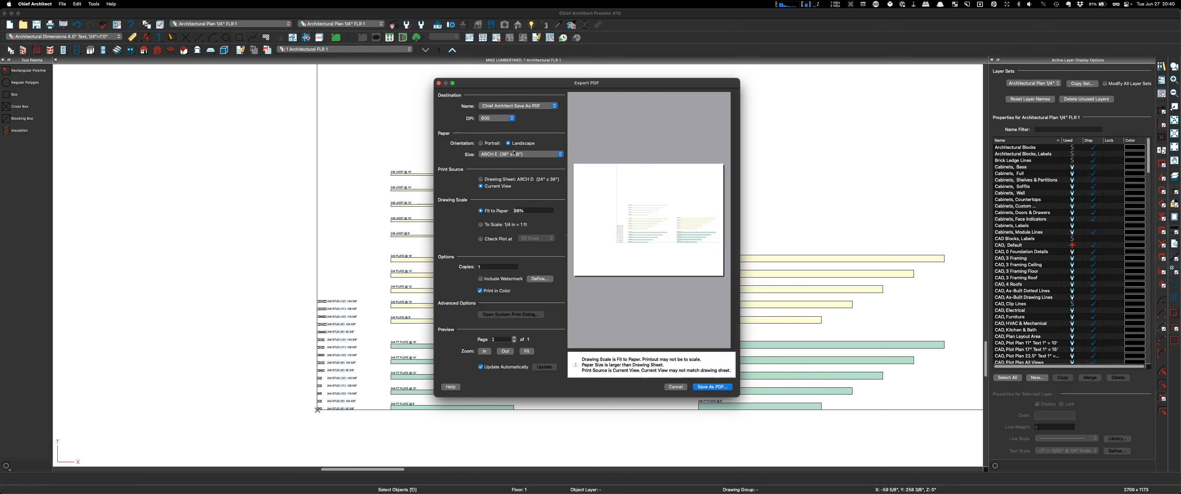
Try a check plot at 1/2 Scale as the drawing scale for the PDF export.
left_click(560, 156)
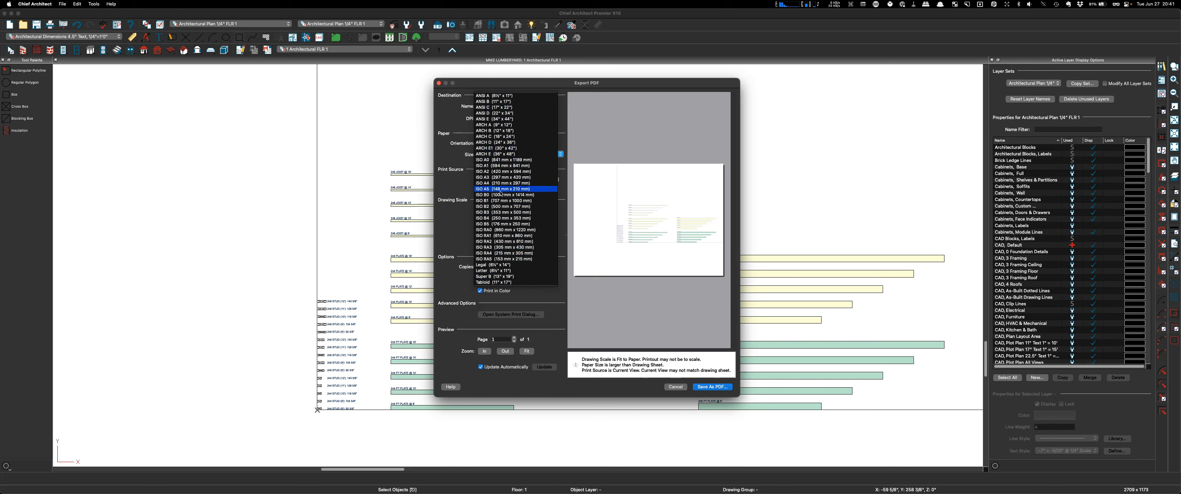
left_click(439, 109)
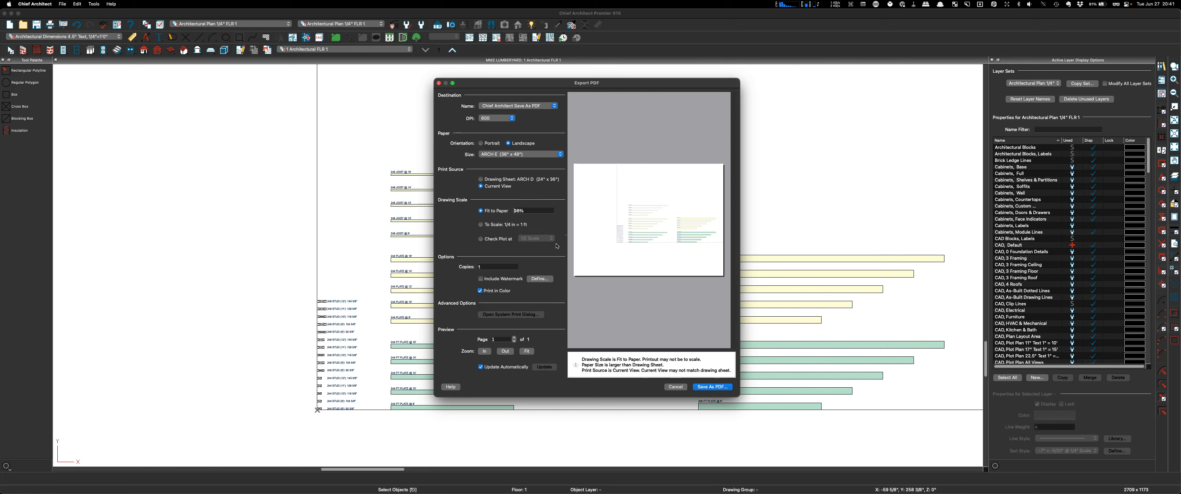
left_click(480, 239)
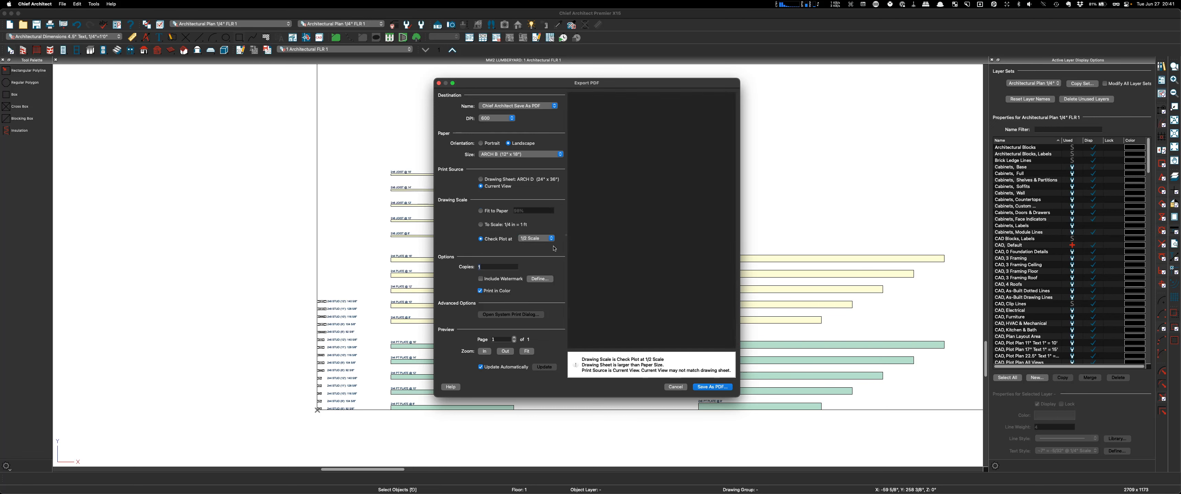
left_click(552, 239)
left_click(552, 240)
left_click(551, 239)
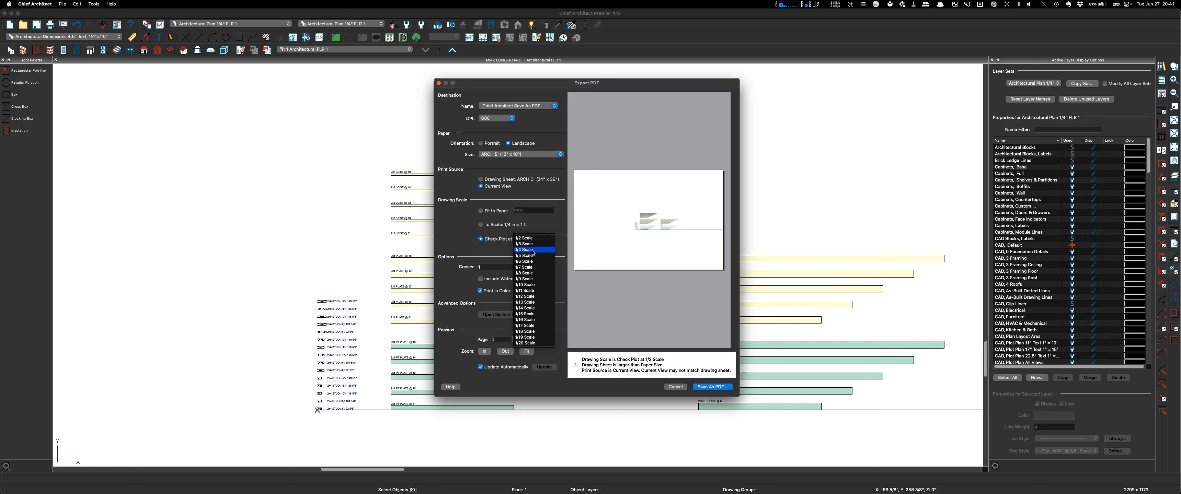
left_click(528, 239)
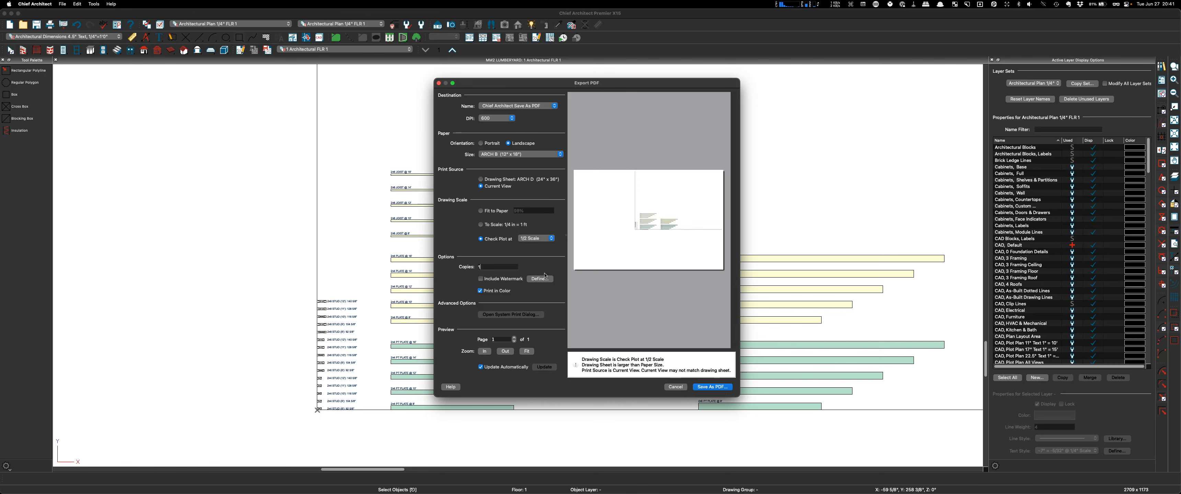
Export the current view at 1/4 in = 1 ft on ARCH D (24" x 36") paper as wallmaxx LUMBERYARD.pdf on the Desktop.
left_click(480, 226)
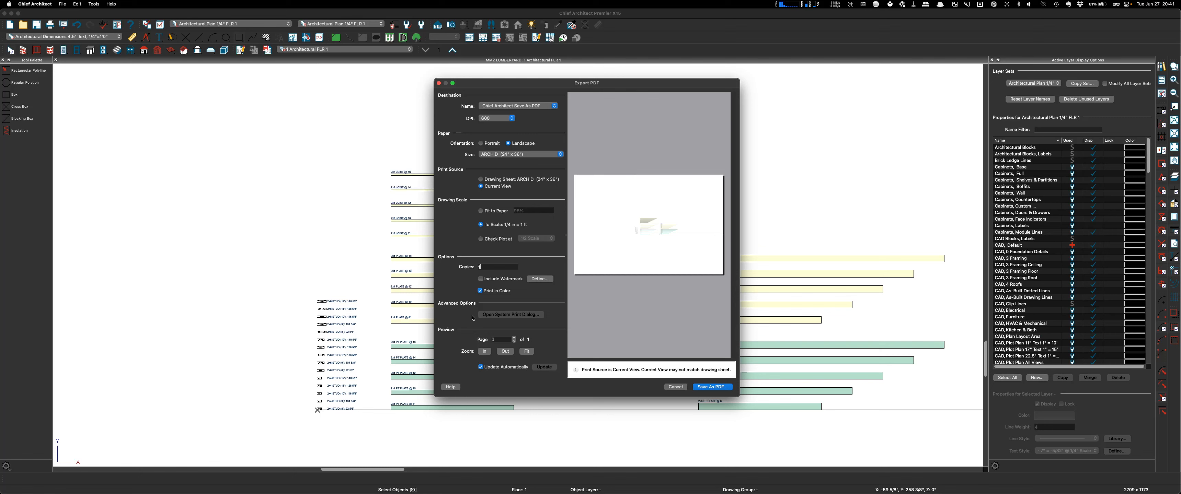
left_click(713, 387)
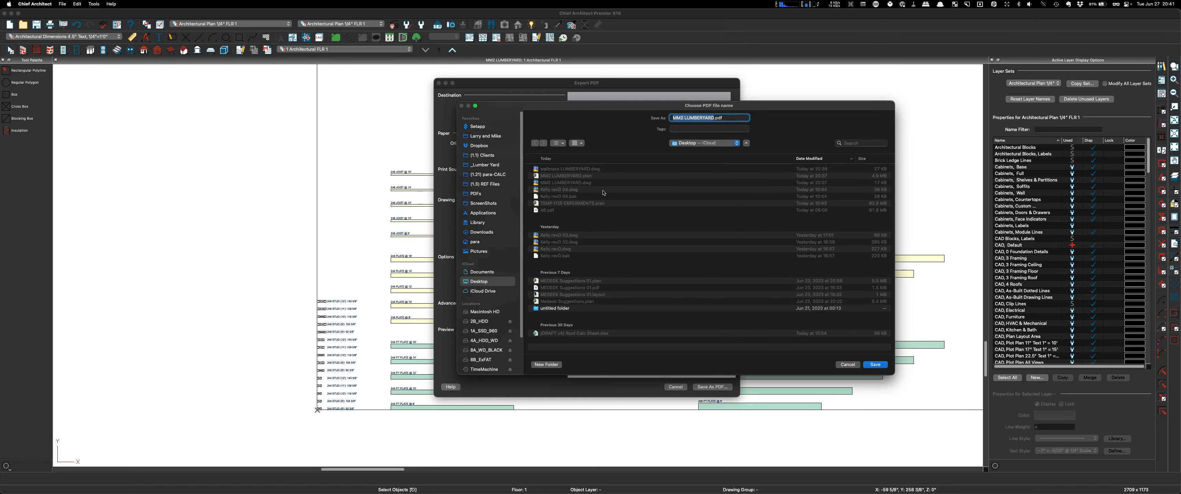
left_click(553, 169)
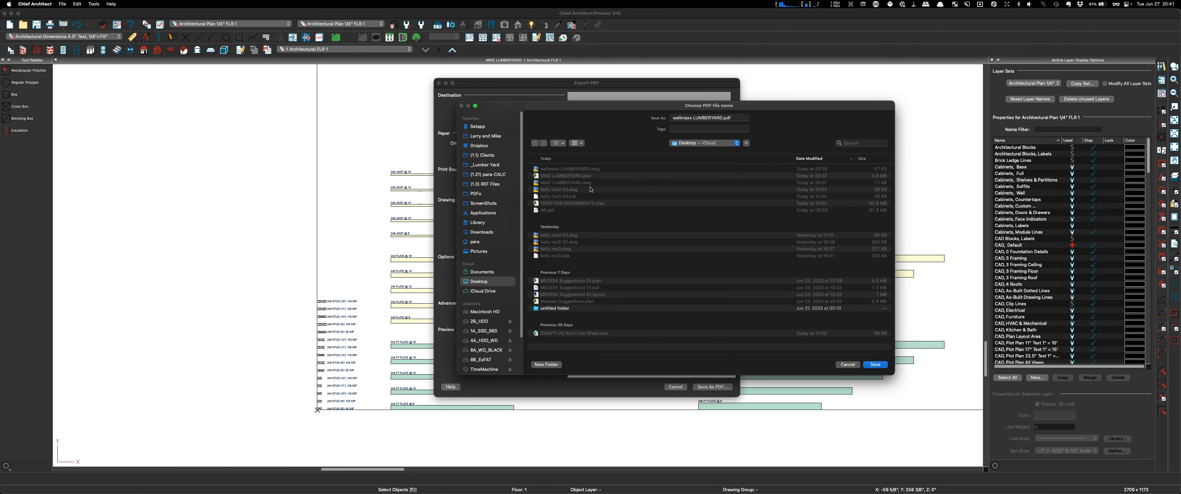
left_click(873, 364)
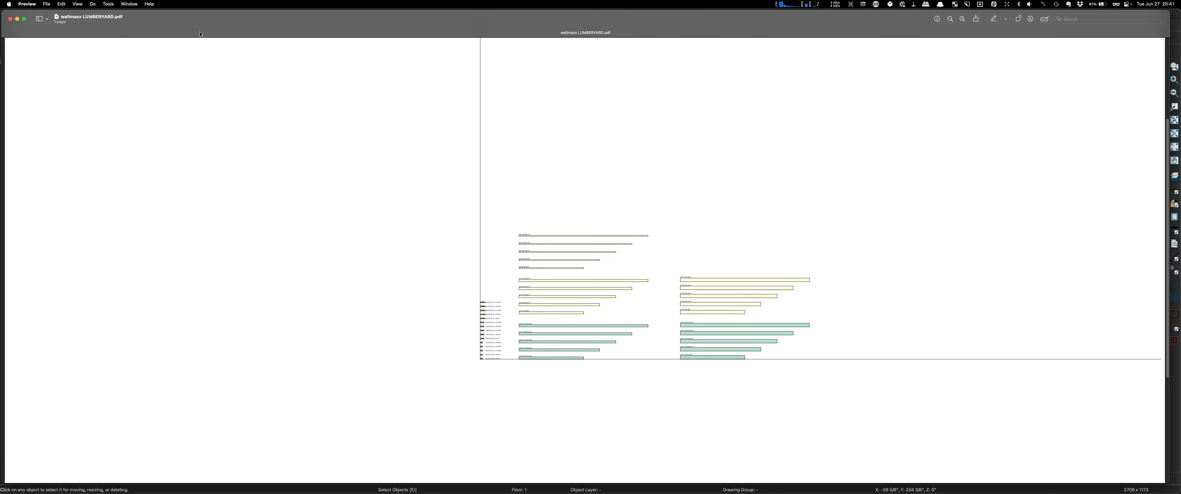
Close the PDF preview, switch to SketchUp and import wallmaxx LUMBERYARD.pdf from the Desktop as an image.
left_click(10, 19)
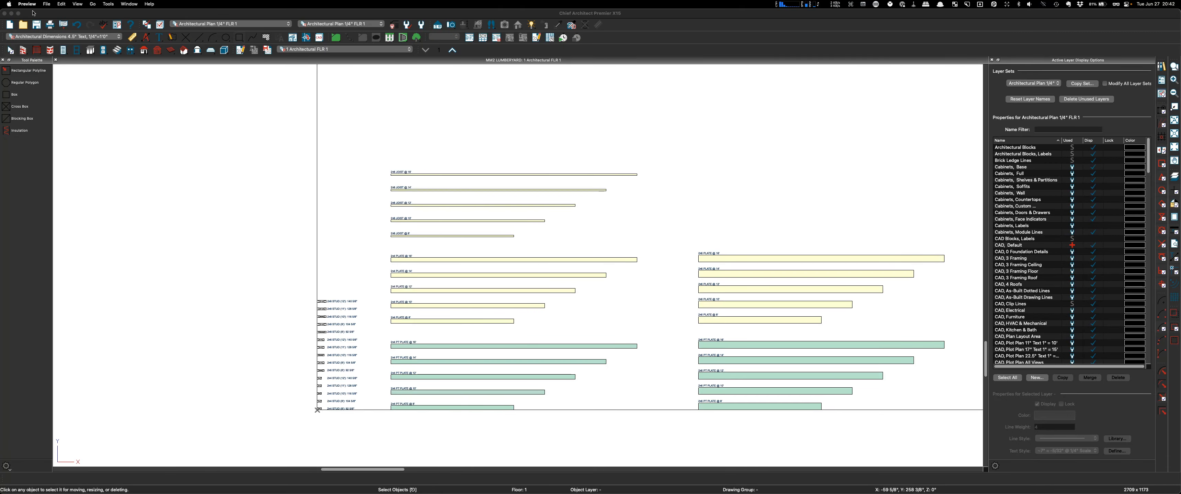
left_click(11, 14)
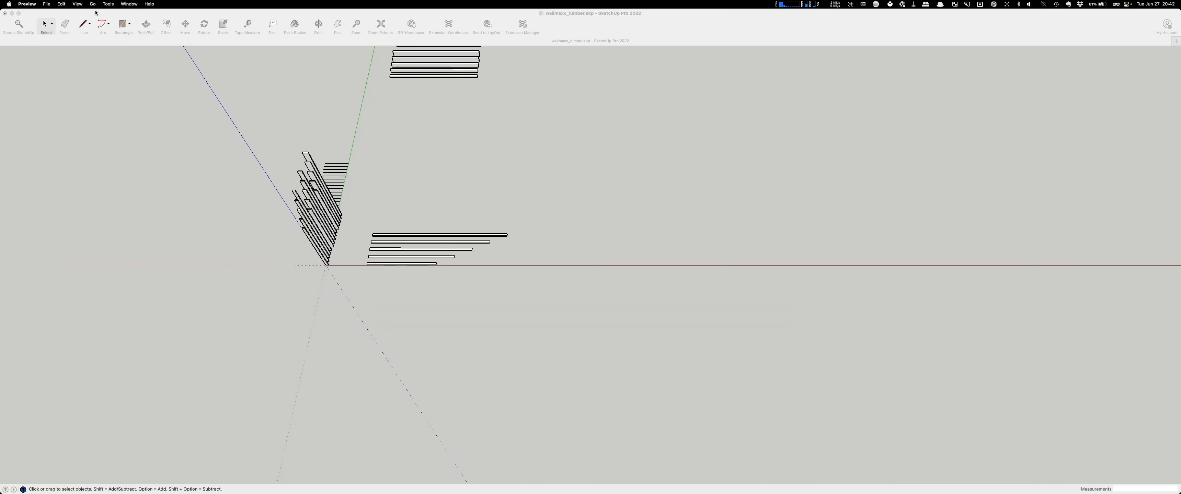
left_click(92, 12)
left_click(48, 4)
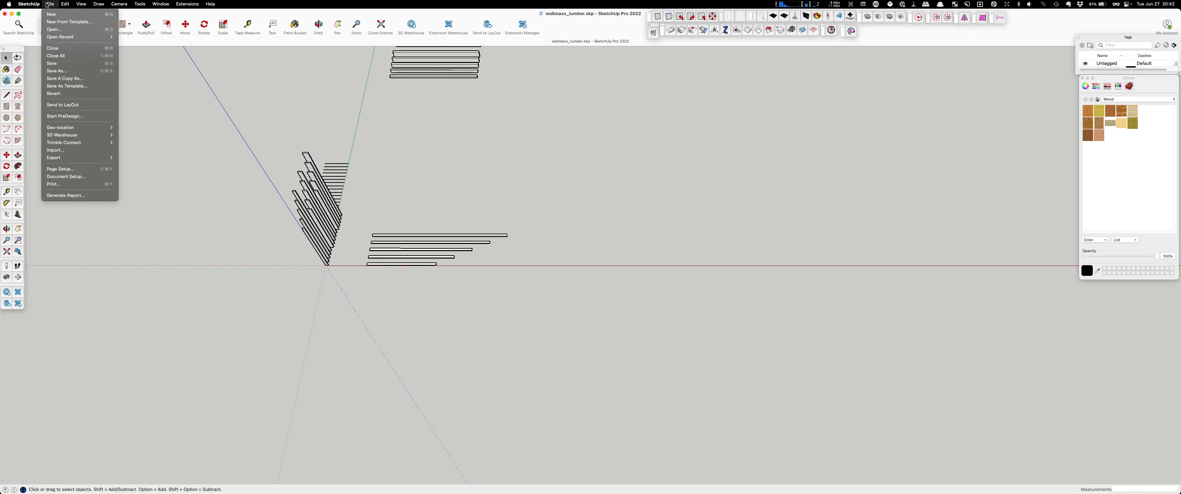
left_click(80, 138)
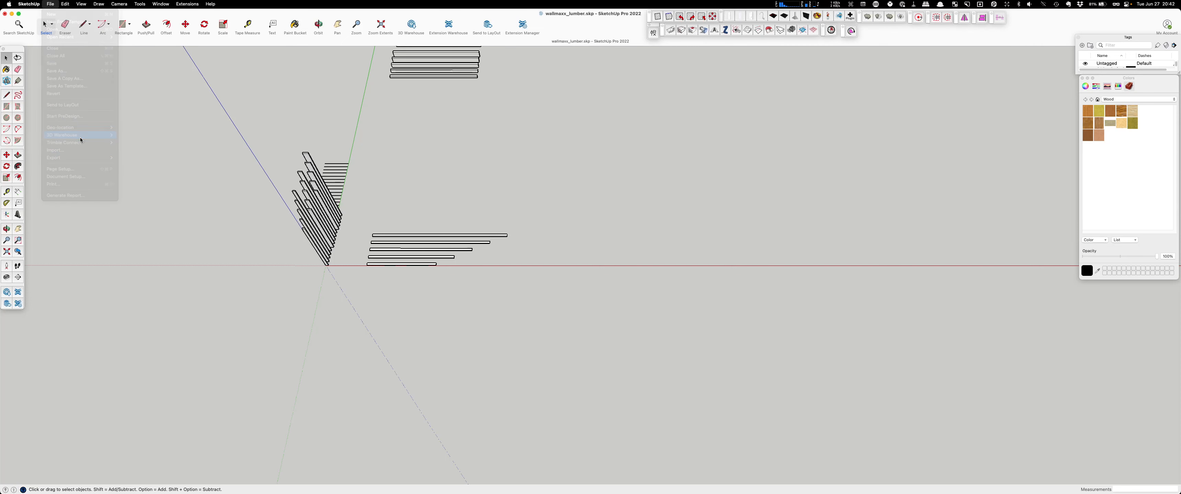
left_click(52, 4)
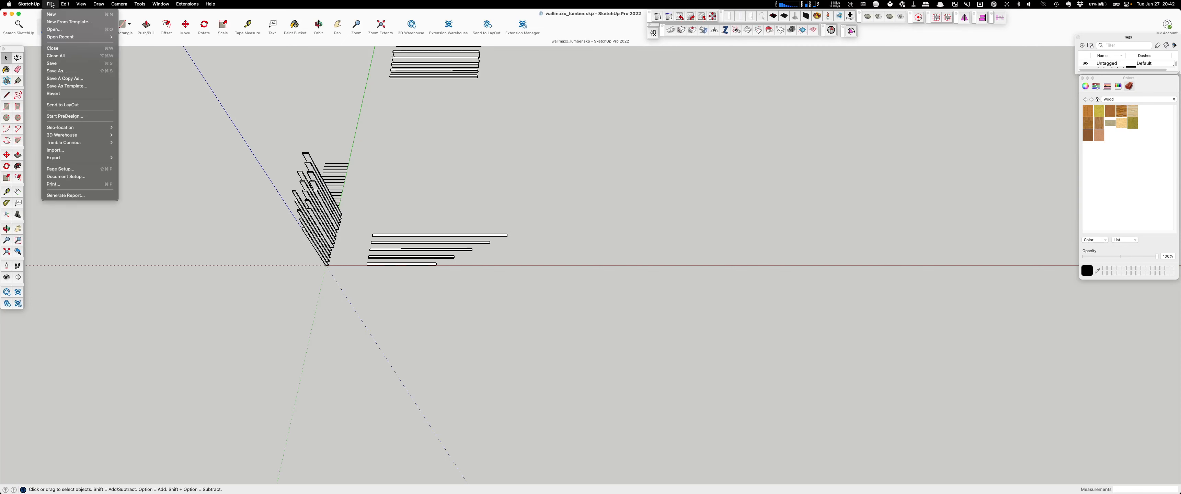
left_click(55, 150)
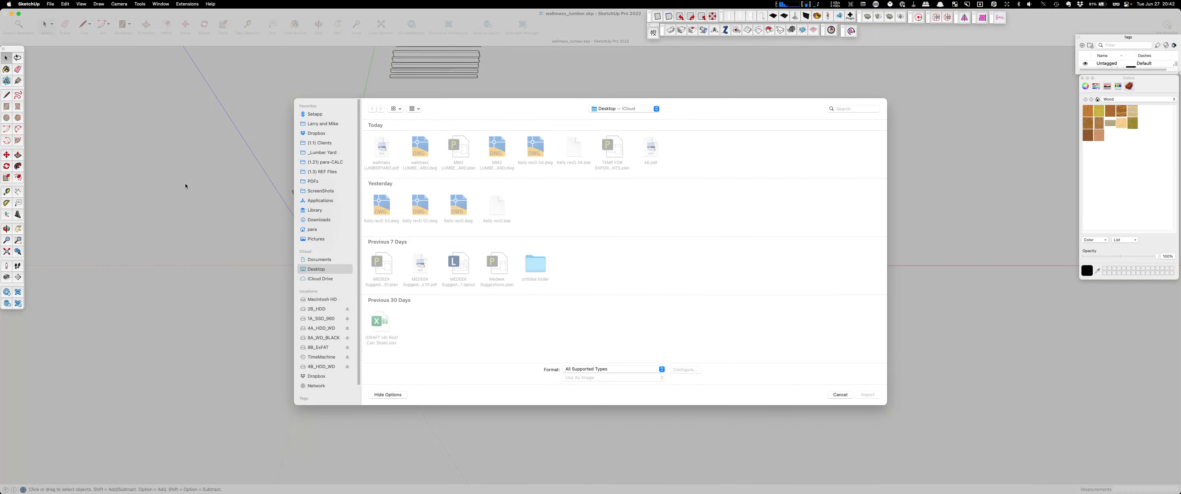
left_click(381, 149)
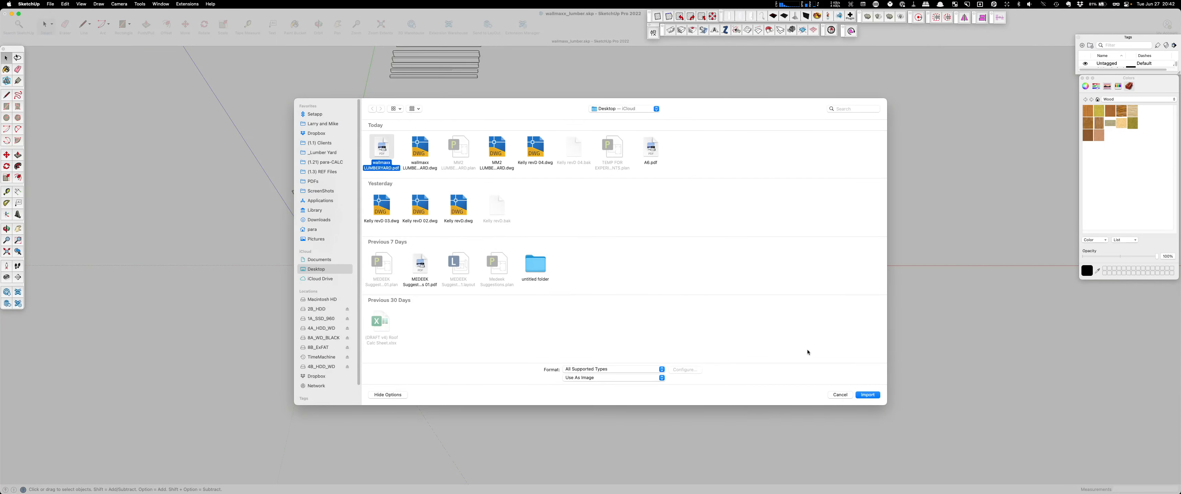
left_click(871, 395)
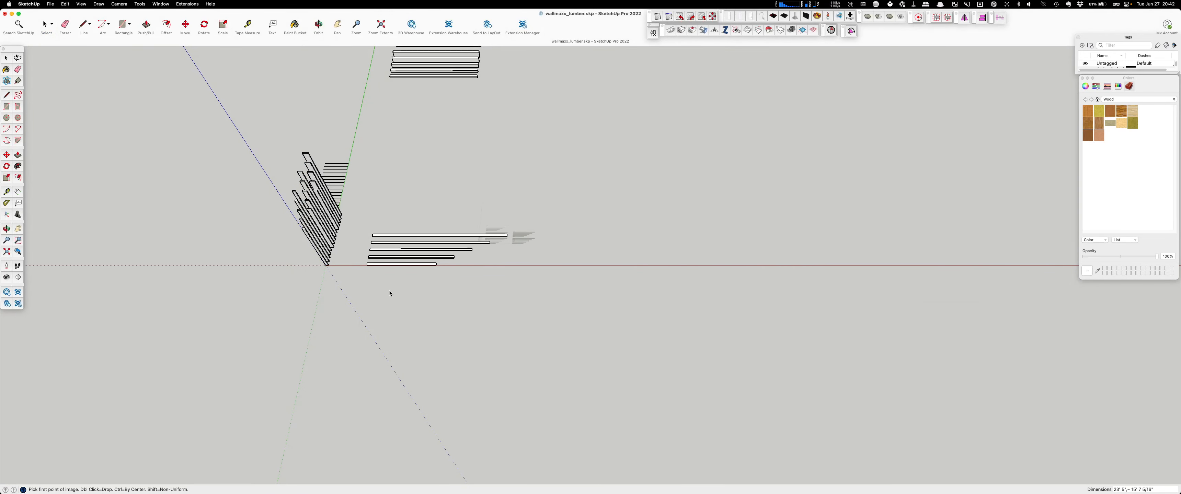
Place the PDF image flat on the ground beside the front row of lumber pieces, scaled up well beyond their length.
left_click(482, 279)
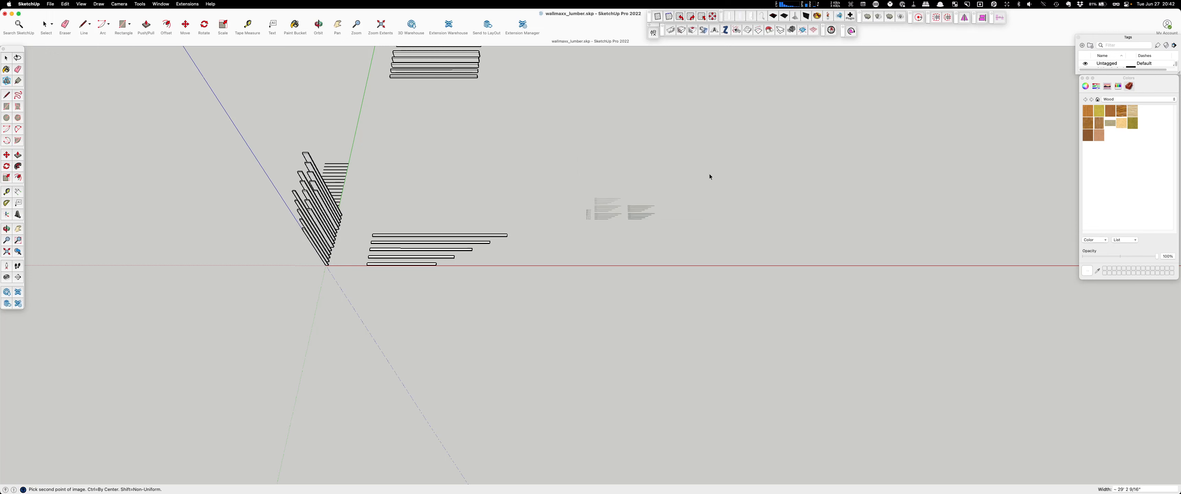
scroll(706, 177, "down", 2)
scroll(705, 177, "down", 2)
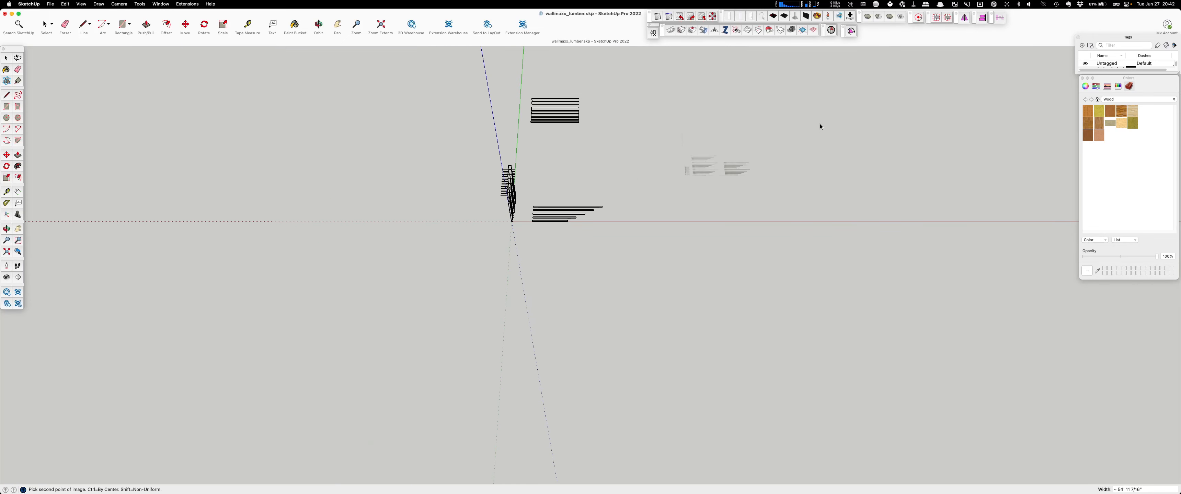
left_click(875, 108)
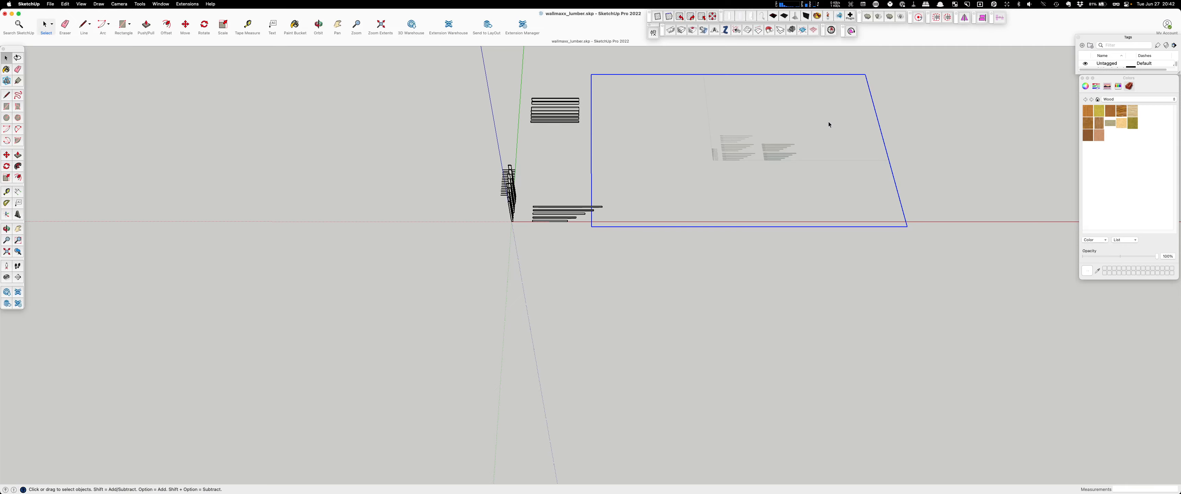
Inspect the lumber drawing on the placed PDF image and delete the image from the model.
scroll(779, 148, "up", 1)
scroll(780, 148, "up", 2)
scroll(668, 177, "up", 3)
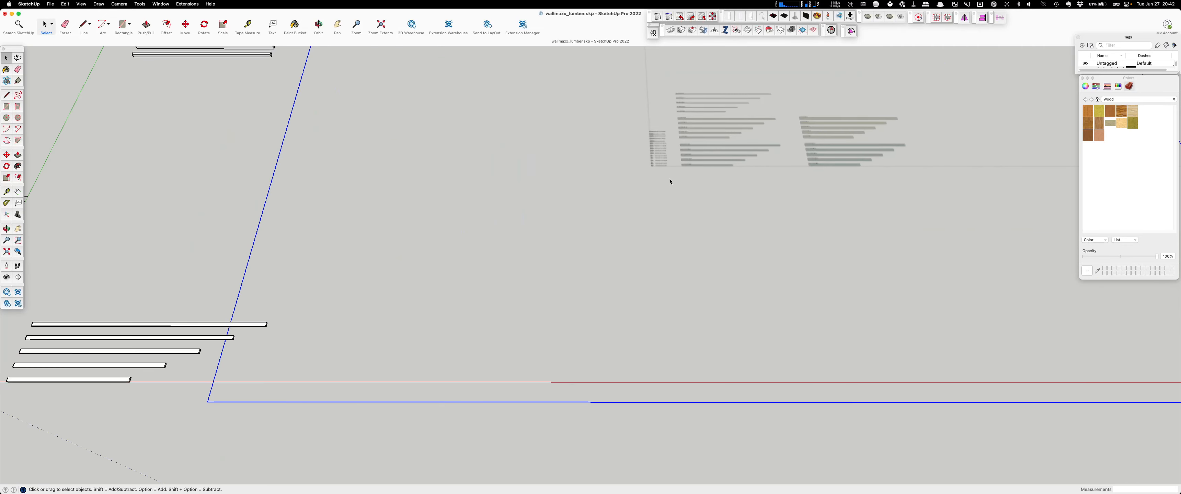
scroll(669, 178, "down", 3)
key("Delete")
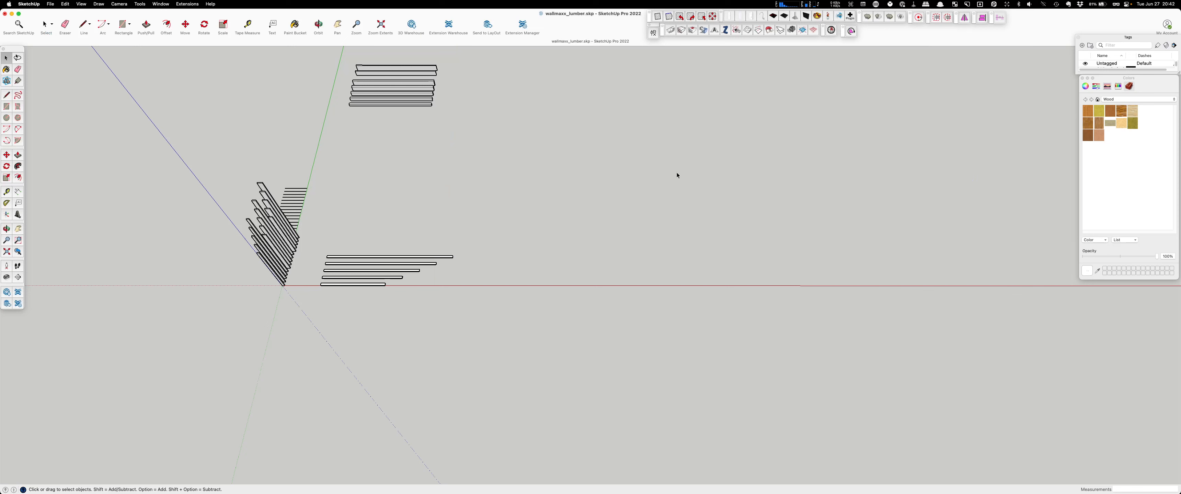
Switch to Chief Architect and try a PDF export of the current view fitted to the paper.
mouse_move(615, 488)
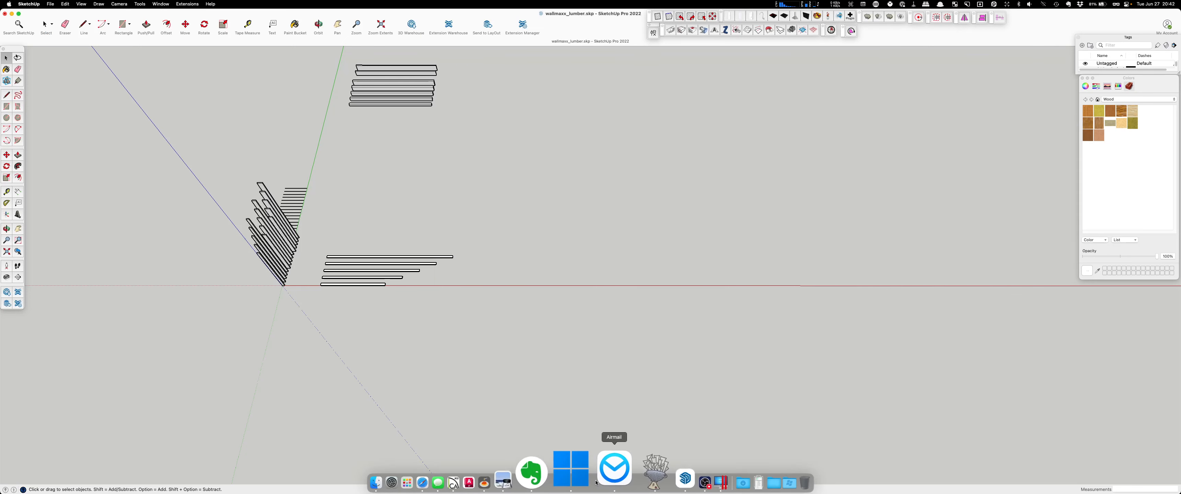
left_click(512, 477)
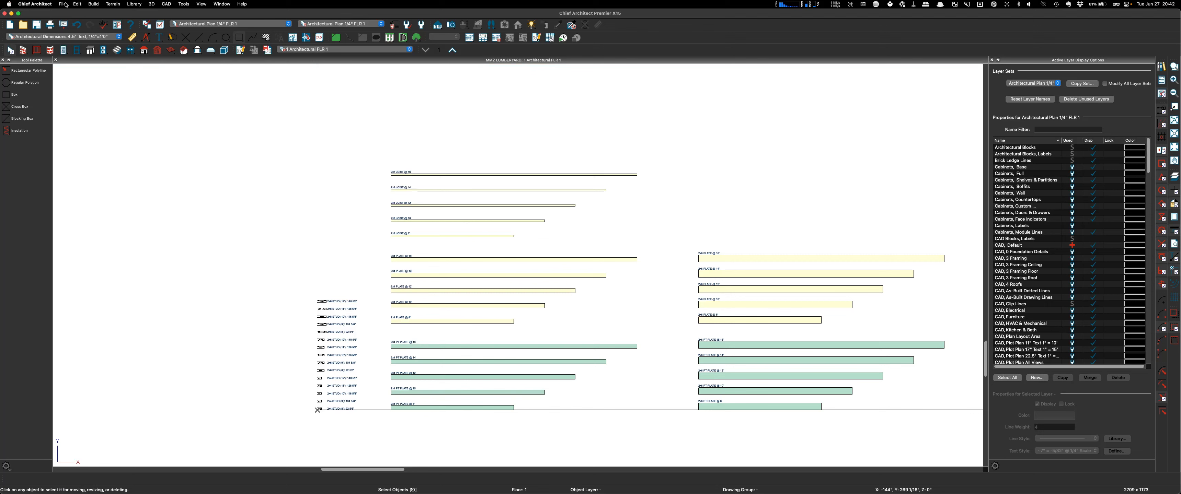
left_click(62, 4)
mouse_move(133, 162)
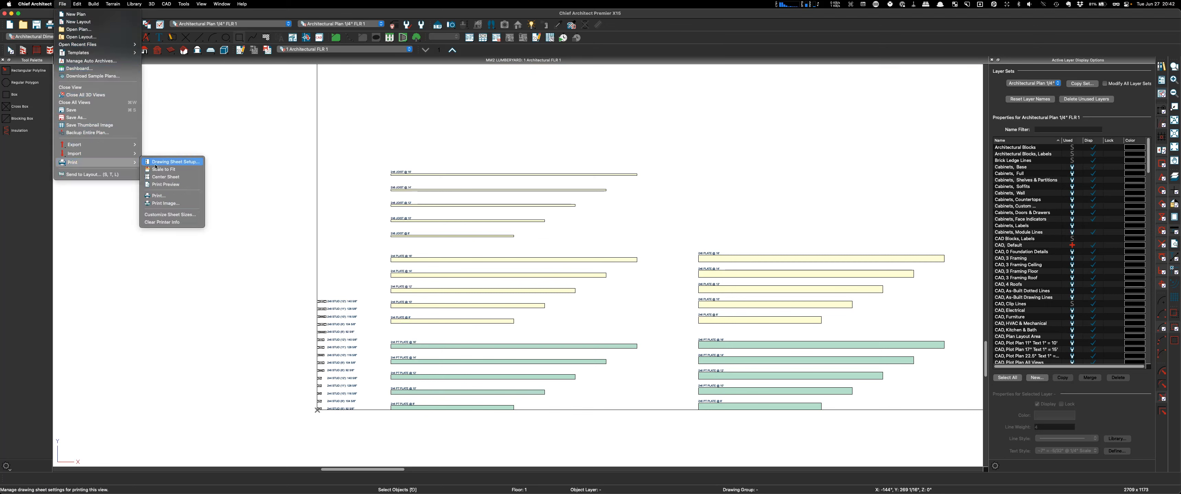
mouse_move(114, 145)
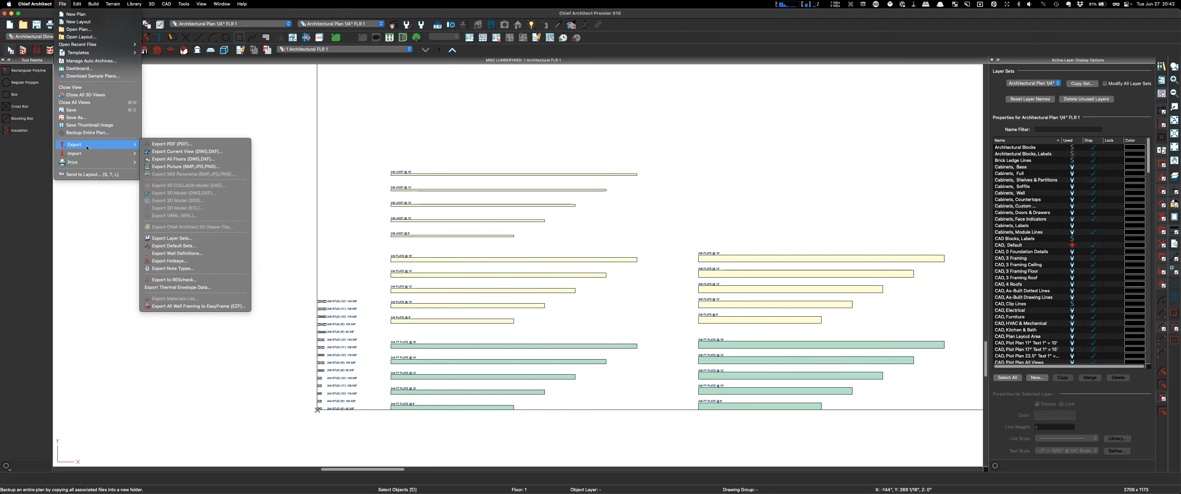
left_click(187, 145)
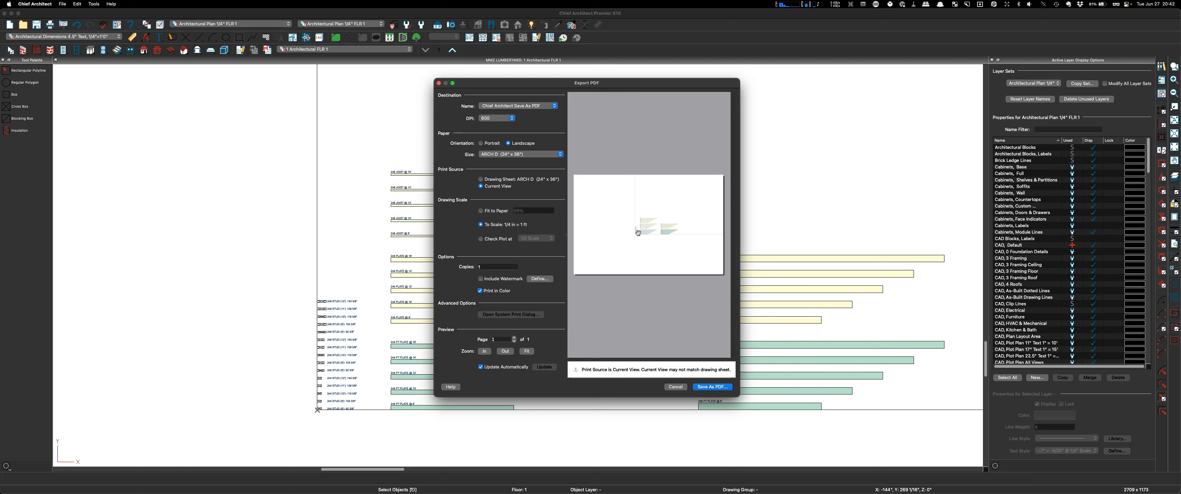
left_click(481, 212)
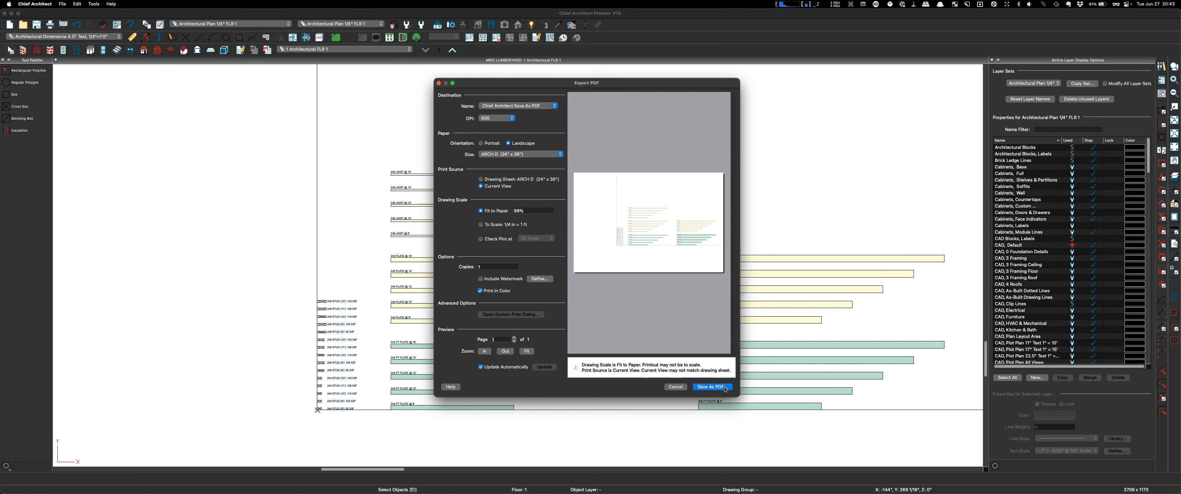
left_click(676, 388)
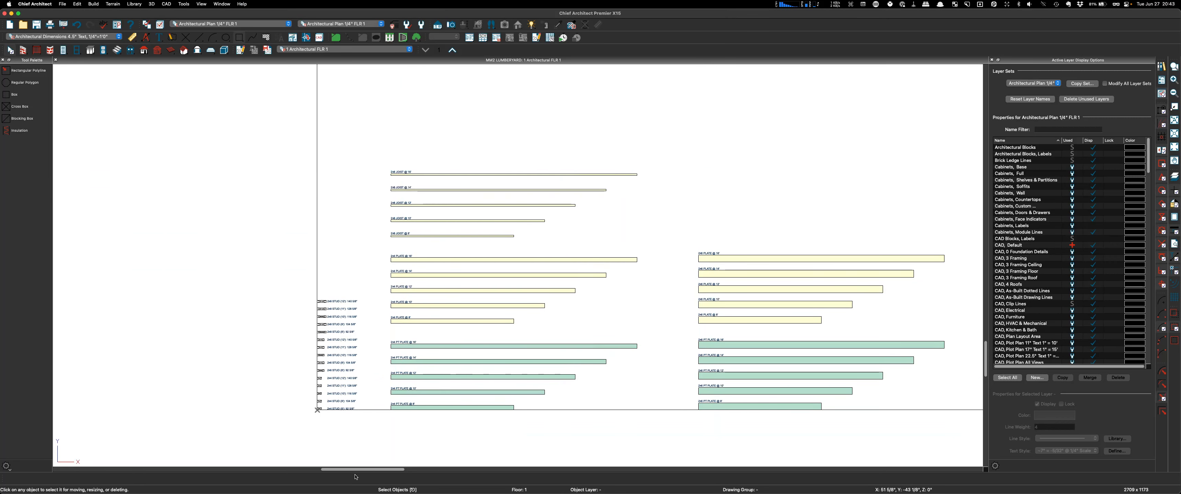
Reframe the plan view to cut the blank space beside the origin while keeping all the lumber rows in view.
left_click_drag(366, 472, 427, 475)
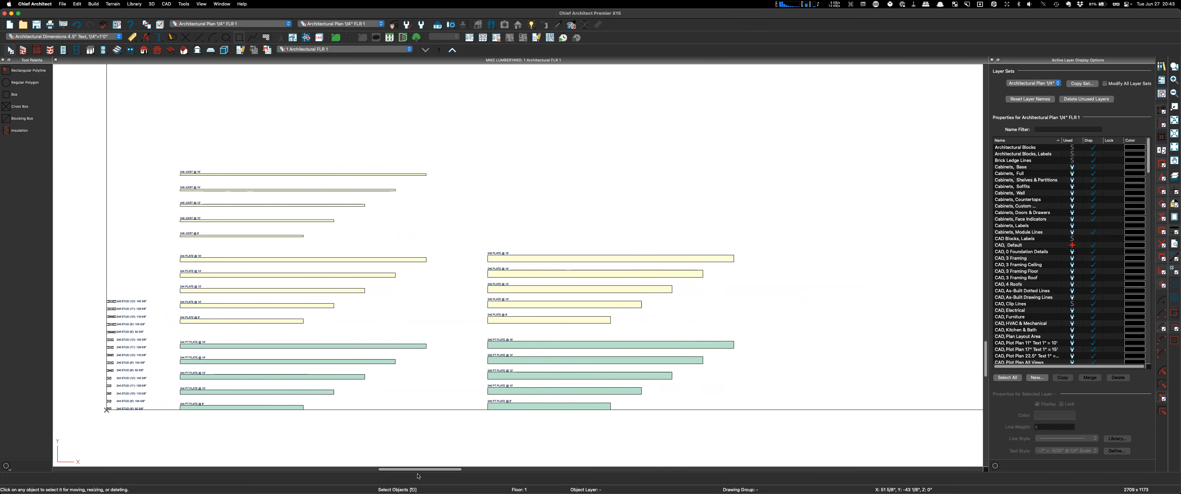
scroll(423, 383, "down", 1)
scroll(424, 383, "up", 2)
scroll(424, 383, "down", 1)
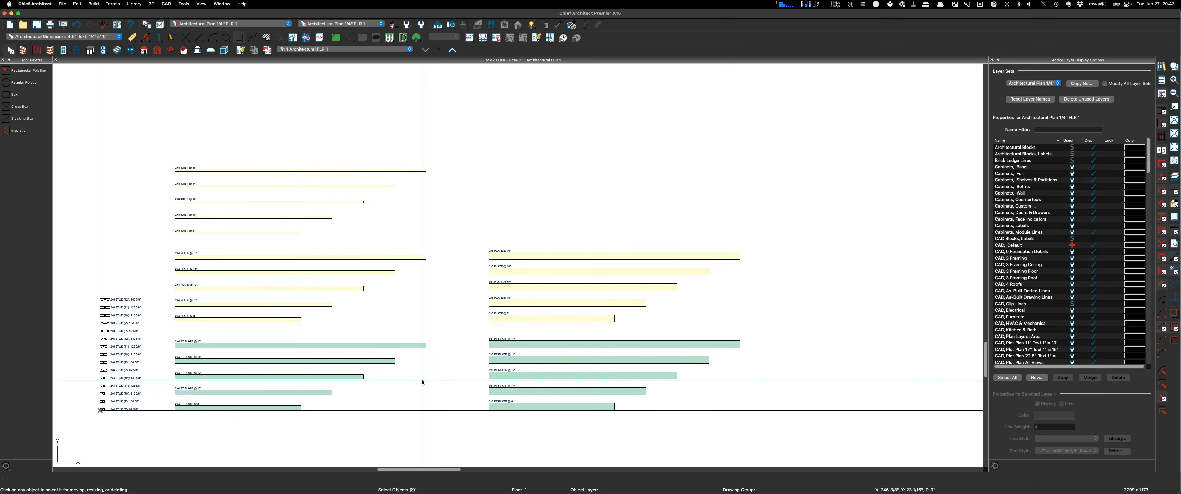
Export the current view as a landscape ARCH D PDF fitted to paper, replacing wallmaxx LUMBERYARD.pdf on the Desktop.
left_click(63, 5)
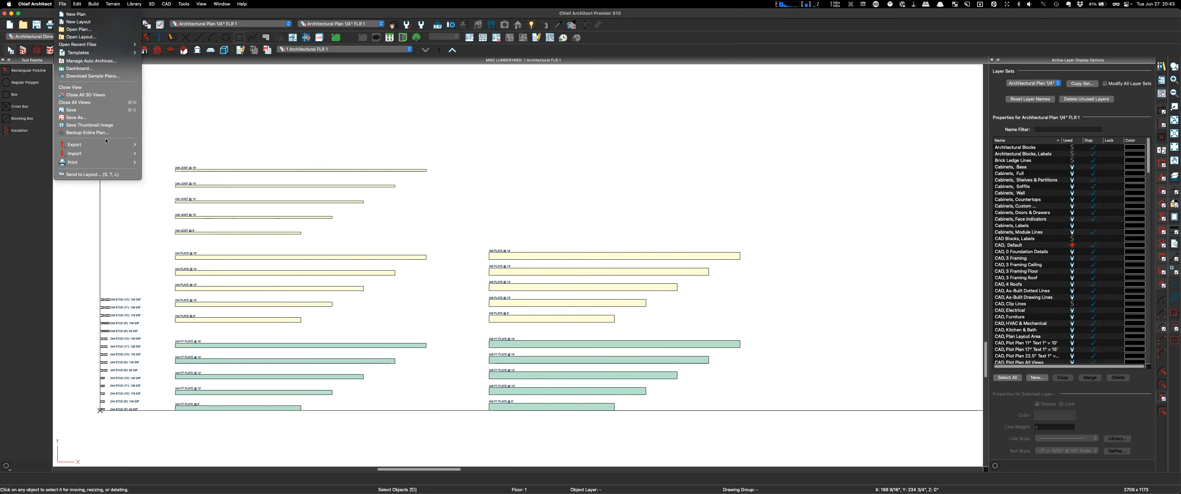
mouse_move(110, 144)
left_click(206, 145)
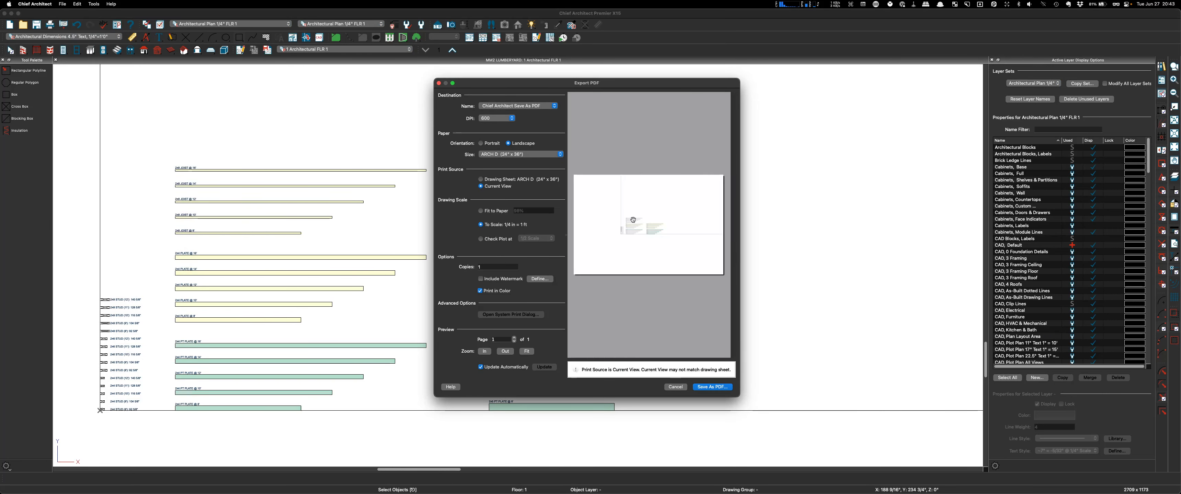
left_click(482, 211)
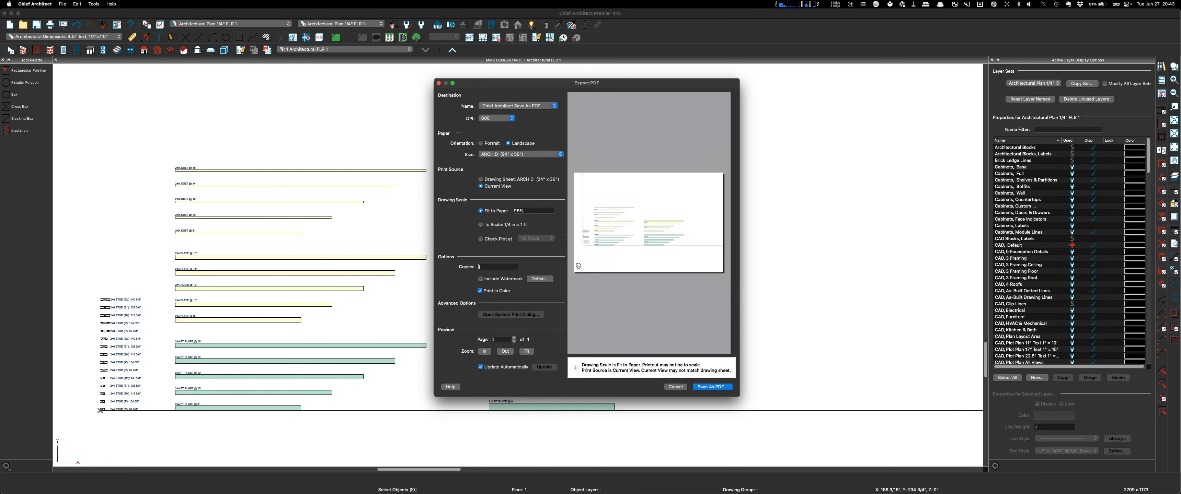
left_click(718, 387)
left_click(573, 170)
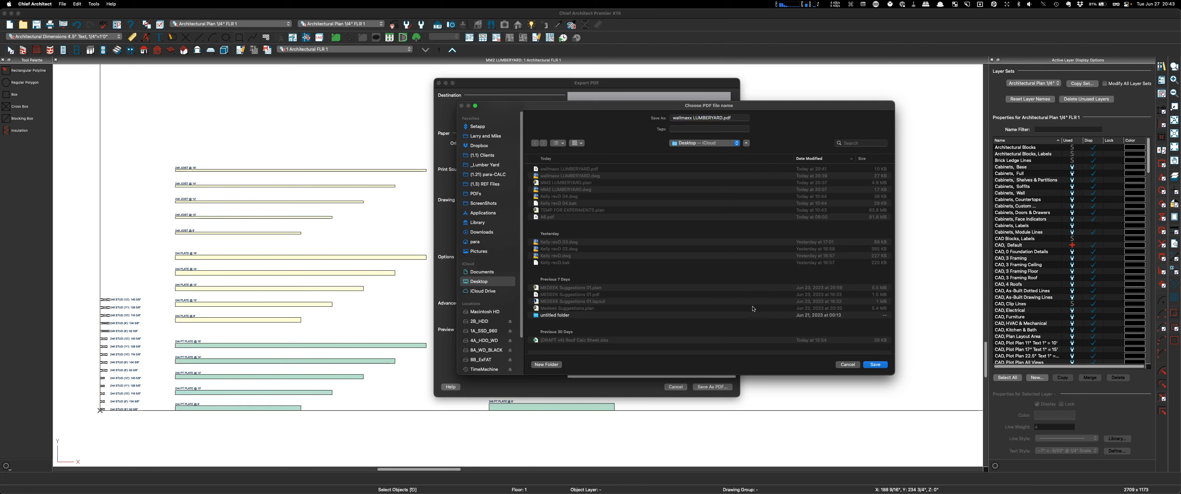
left_click(876, 365)
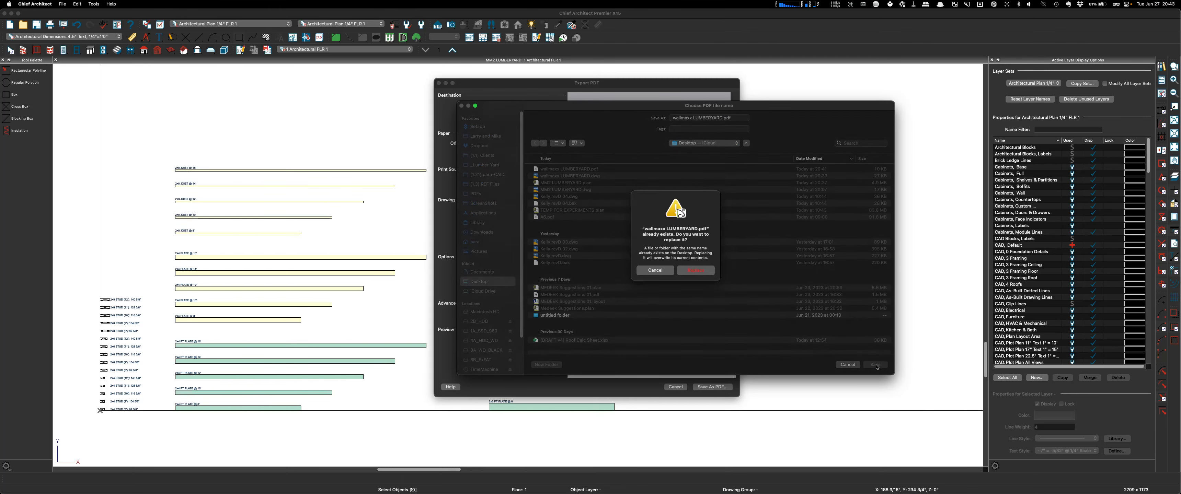
left_click(696, 272)
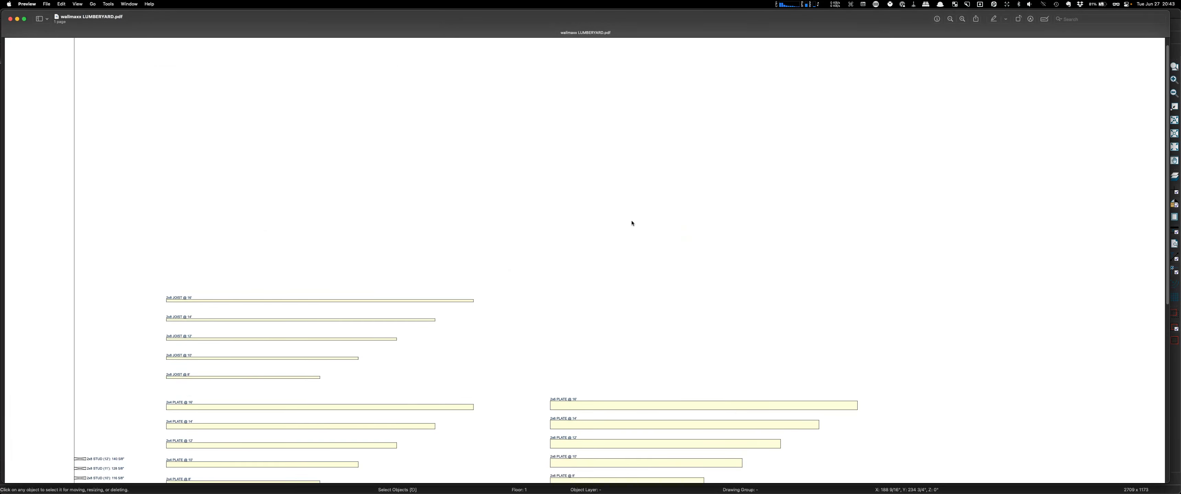
Dismiss the PDF preview, switch to SketchUp and import wallmaxx LUMBERYARD.pdf from the Desktop as an image.
left_click(16, 21)
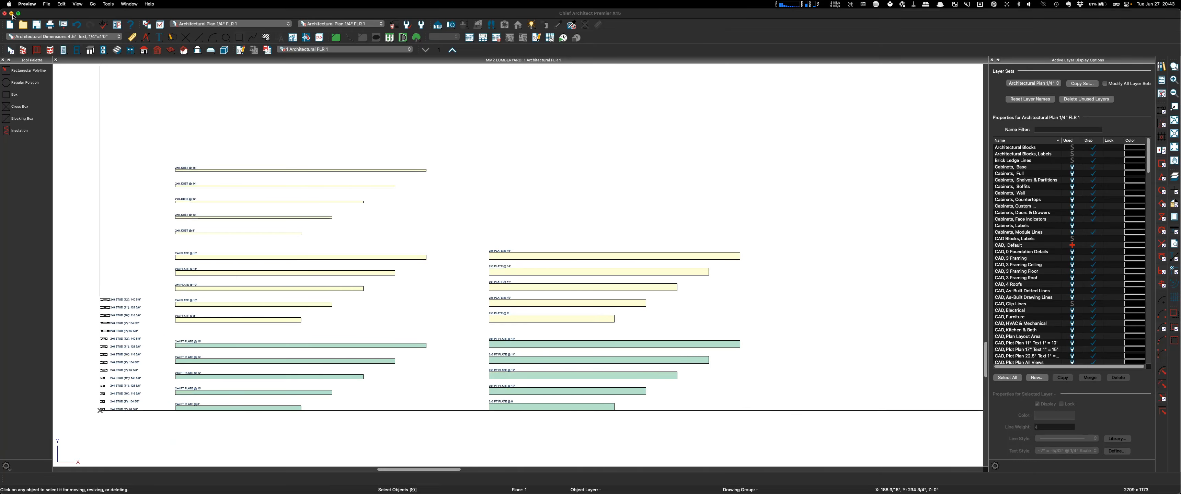
left_click(12, 14)
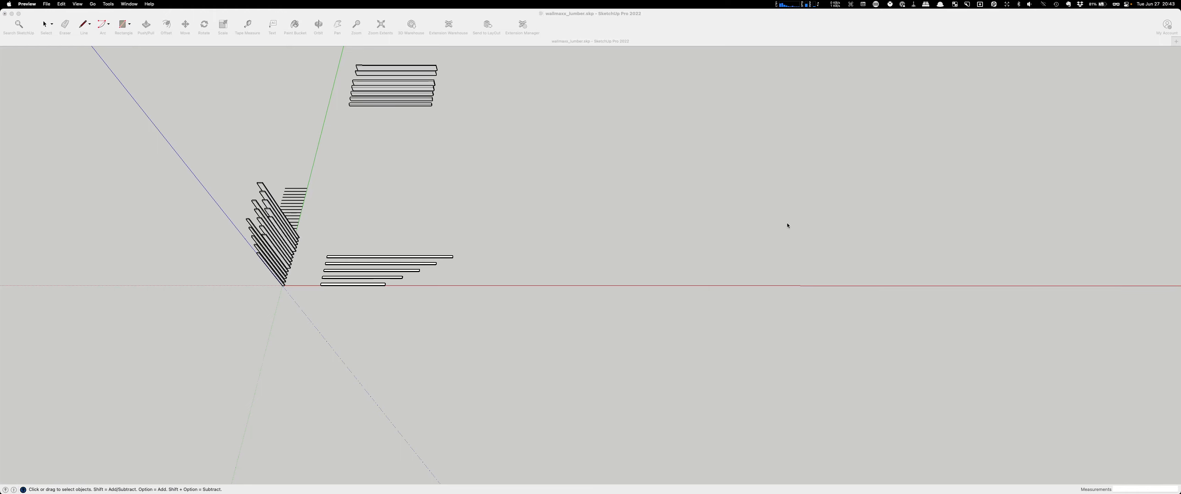
left_click(97, 14)
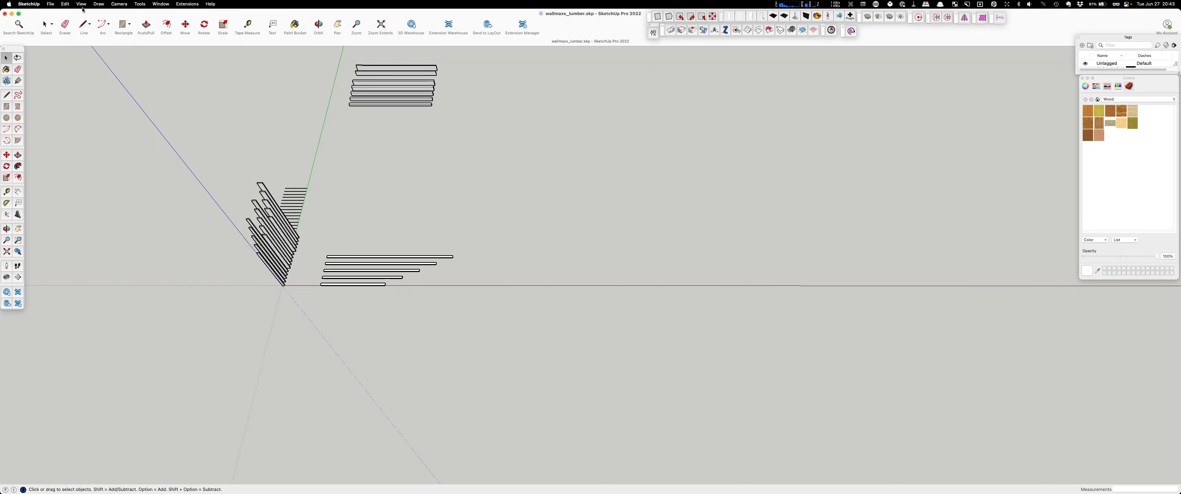
left_click(55, 4)
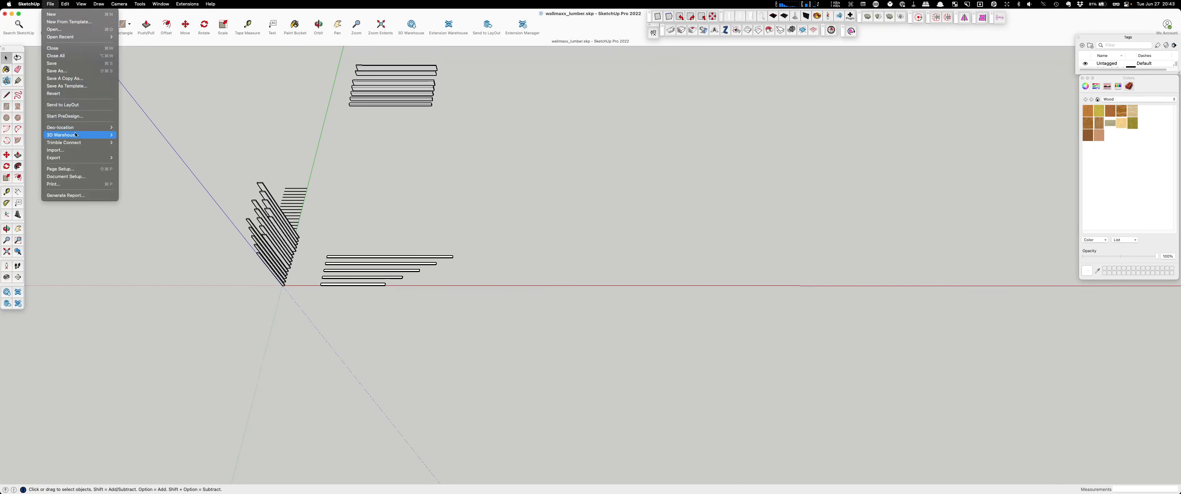
left_click(99, 149)
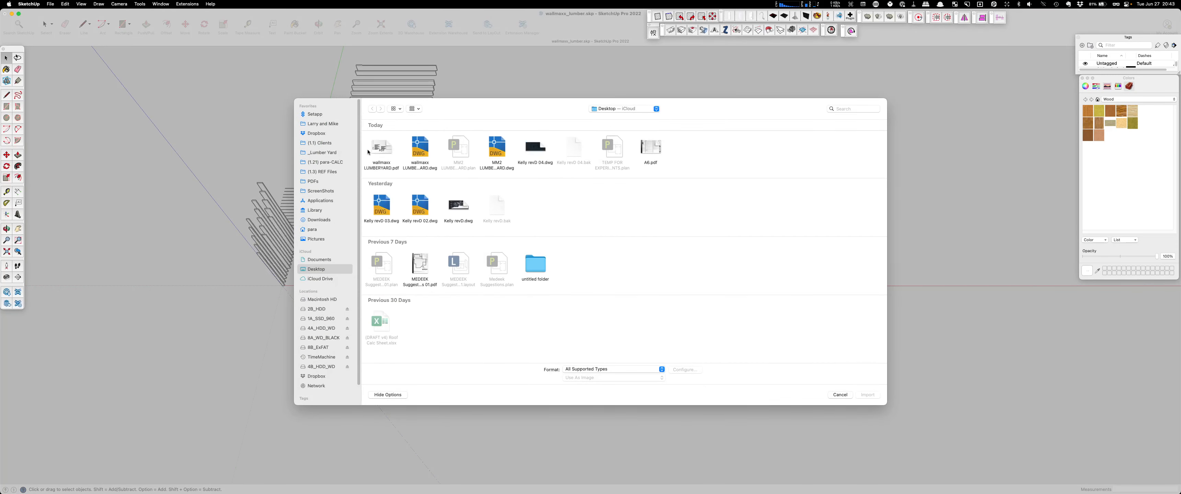
left_click(385, 150)
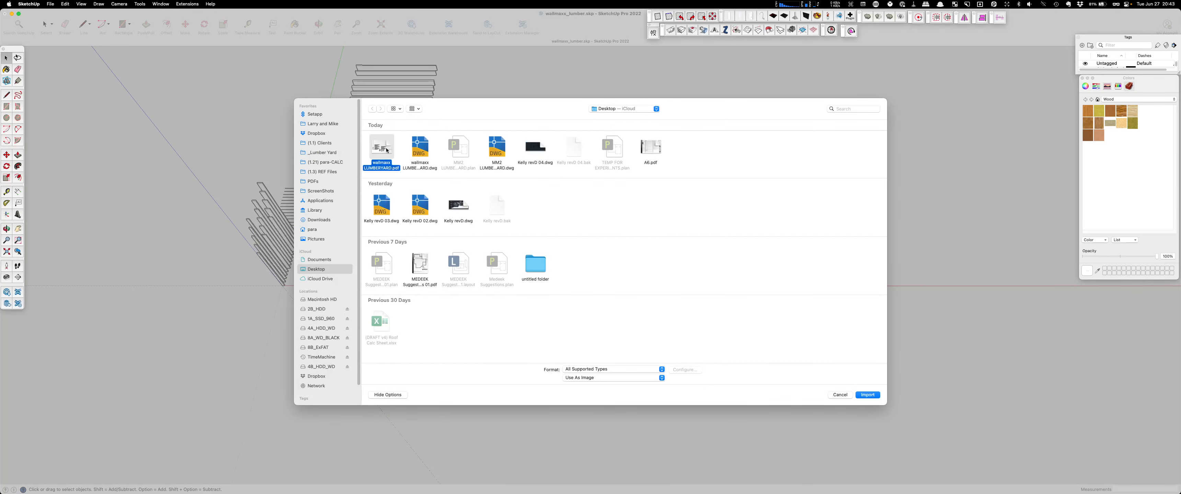
left_click(875, 395)
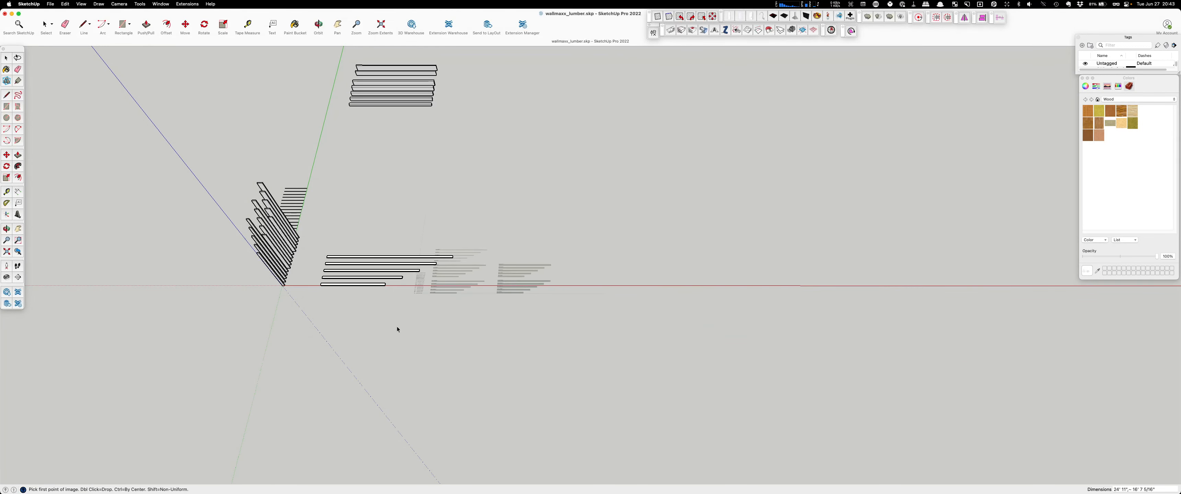
Place the PDF image flat on the ground beyond the front lumber row, about 53 ft wide.
scroll(369, 330, "down", 3)
scroll(369, 334, "down", 1)
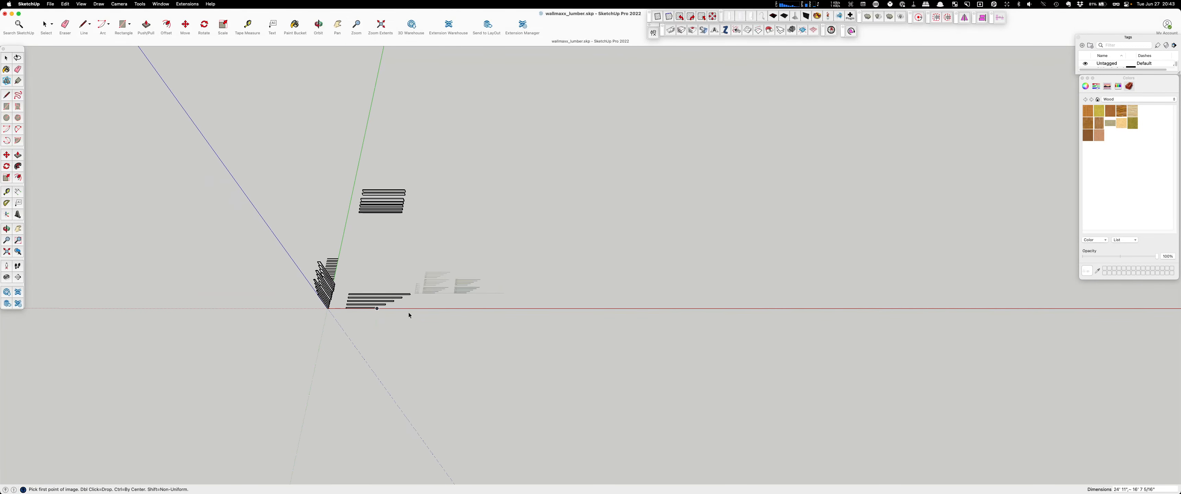
left_click(474, 273)
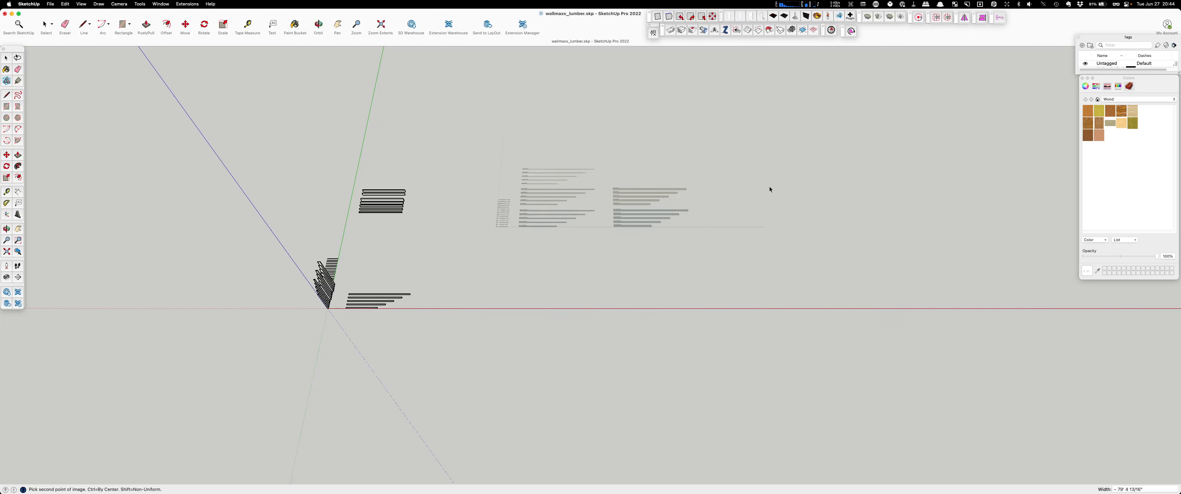
scroll(769, 187, "down", 2)
scroll(740, 189, "down", 1)
scroll(715, 191, "down", 2)
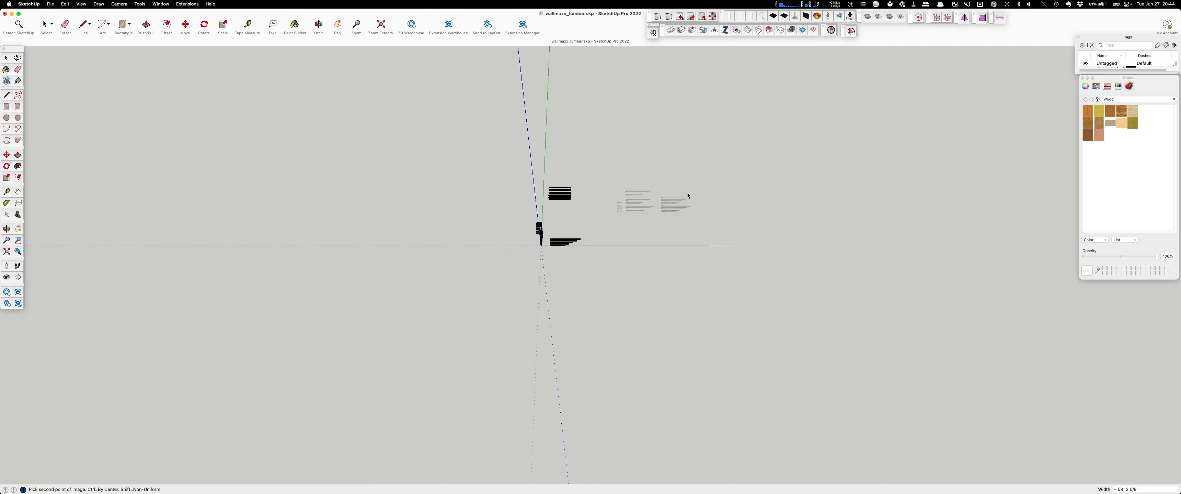
scroll(353, 193, "down", 3)
scroll(351, 193, "down", 3)
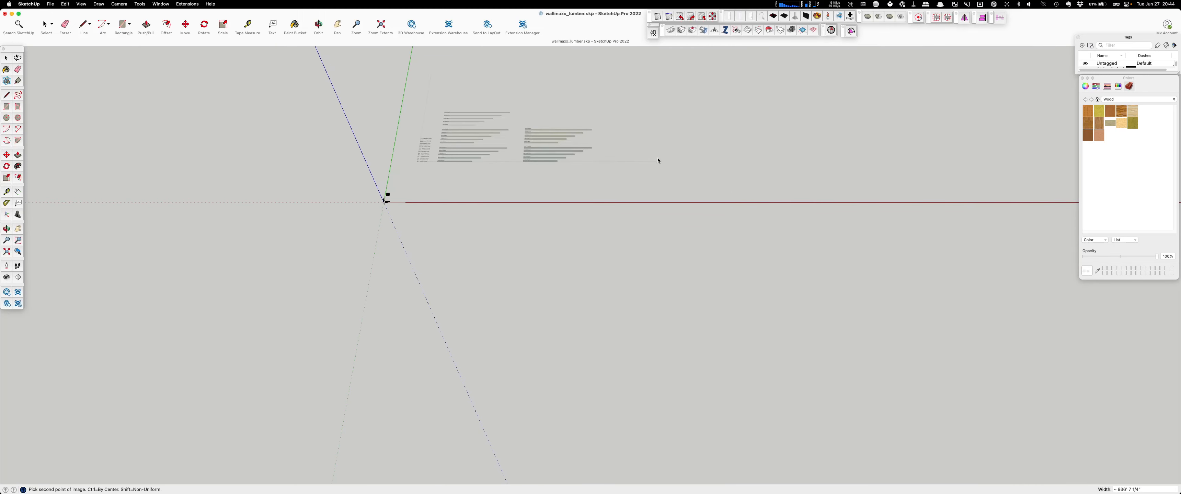
scroll(516, 174, "up", 4)
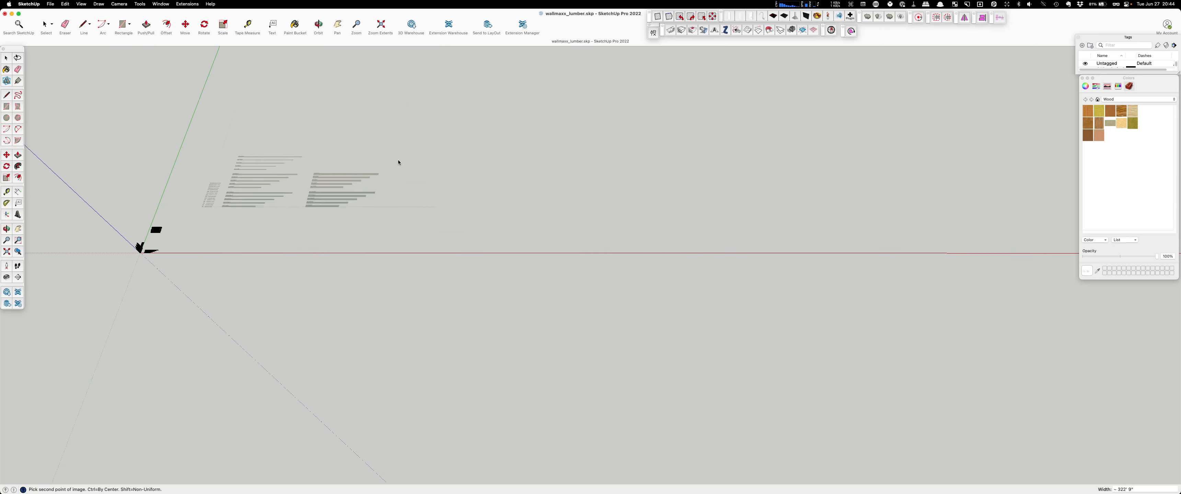
scroll(331, 178, "up", 3)
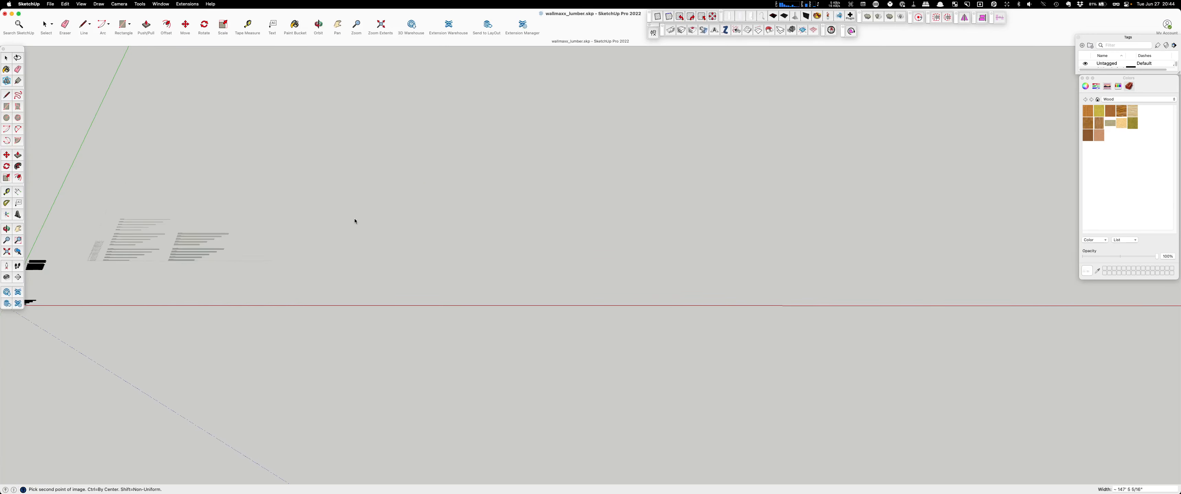
scroll(426, 233, "up", 3)
scroll(303, 229, "down", 3)
scroll(449, 238, "down", 3)
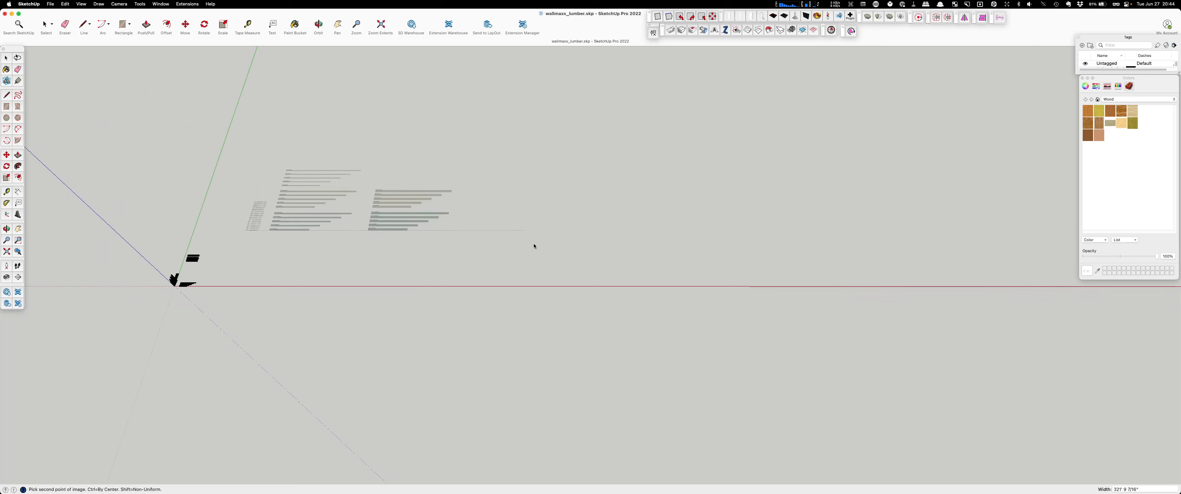
scroll(197, 281, "up", 3)
scroll(196, 282, "up", 3)
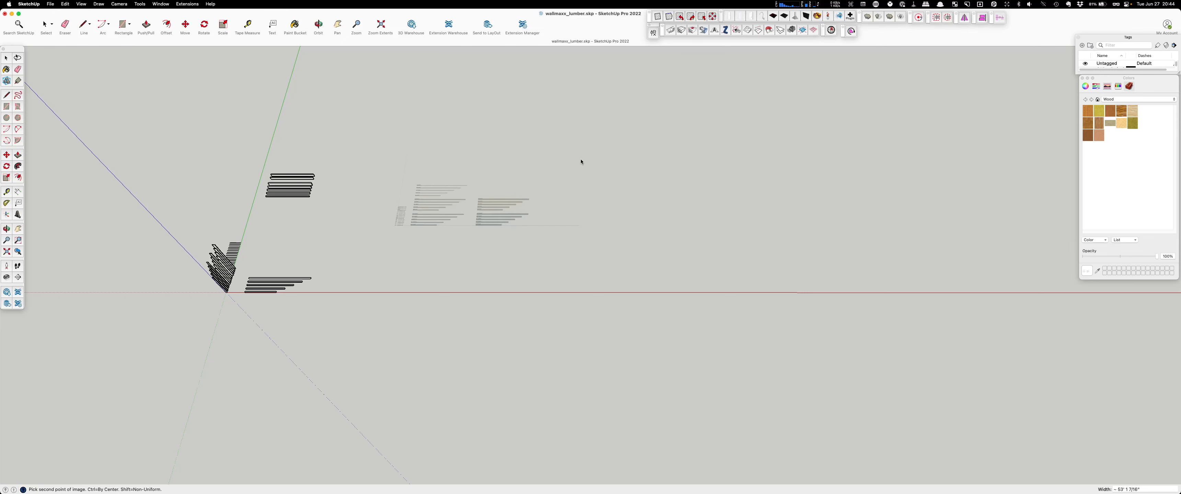
left_click(588, 154)
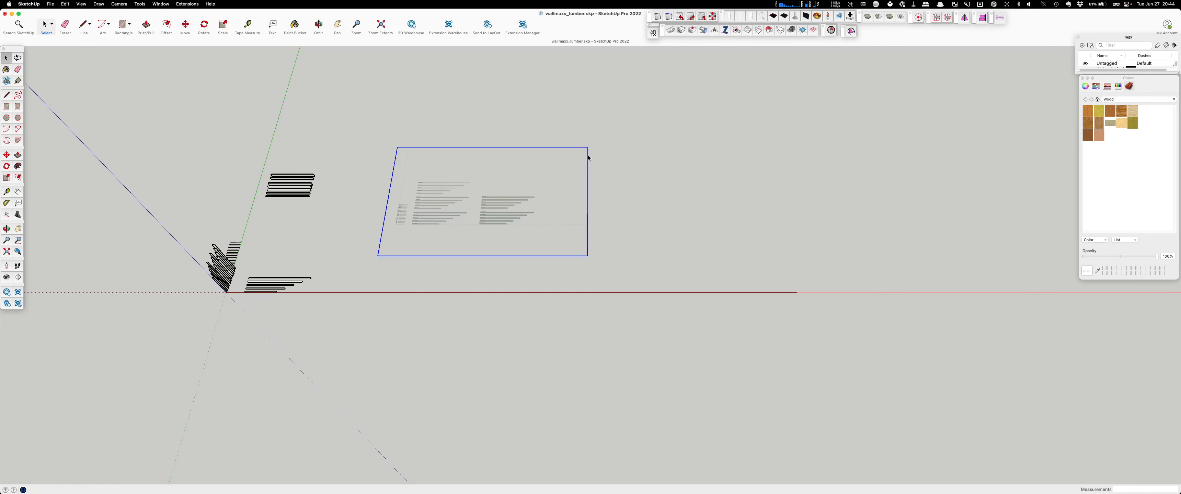
Examine the lumber outlines and the legibility of their labels on the placed PDF image.
left_click(657, 196)
scroll(437, 188, "up", 10)
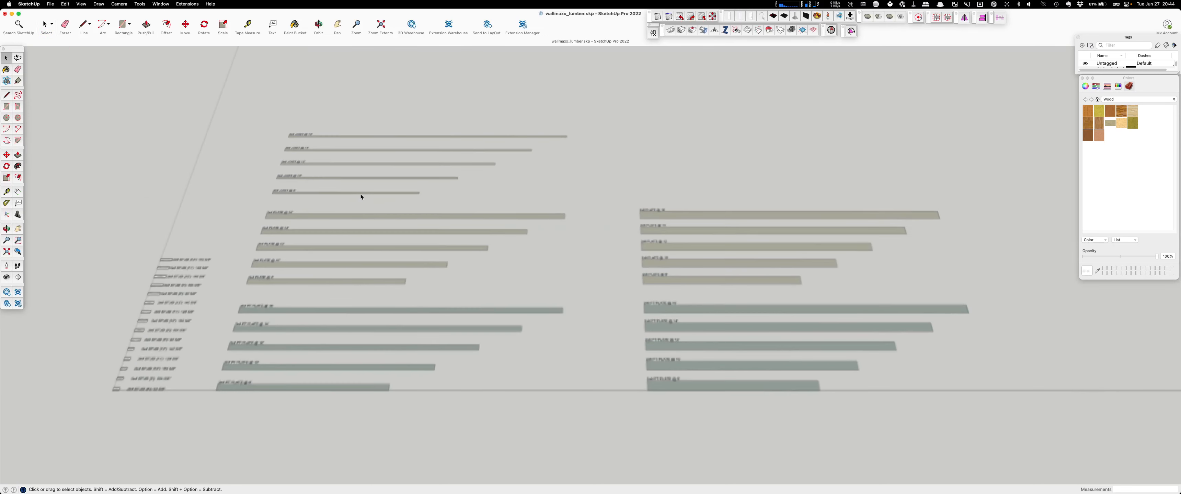
scroll(363, 198, "up", 3)
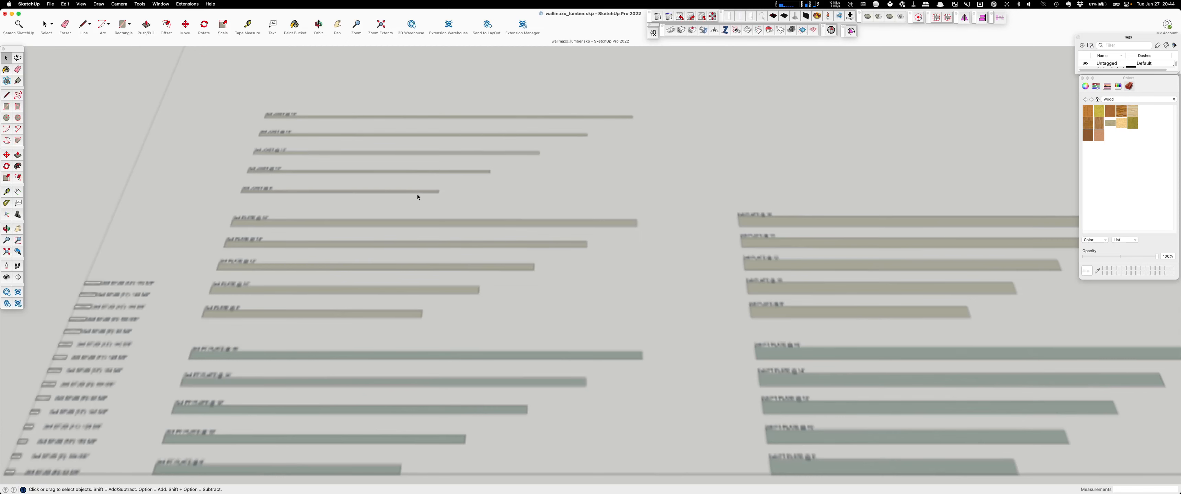
middle_click_drag(417, 194, 417, 325)
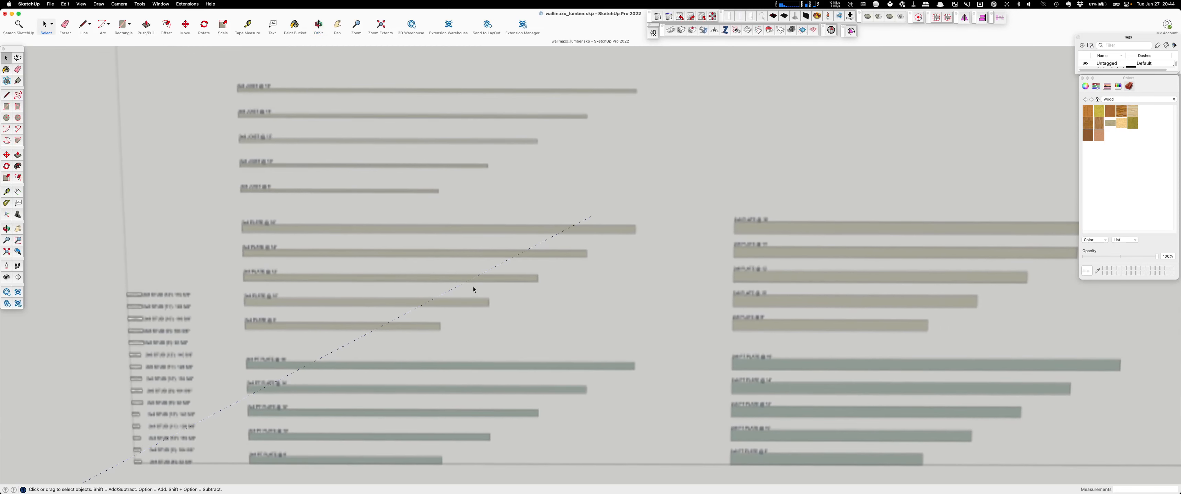
scroll(406, 251, "down", 5)
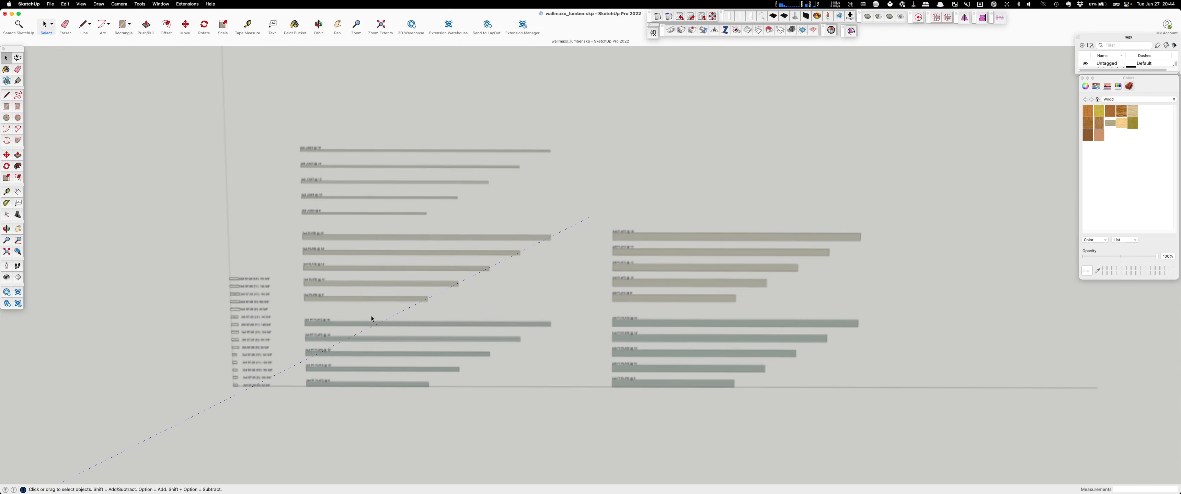
left_click(449, 124)
left_click(223, 23)
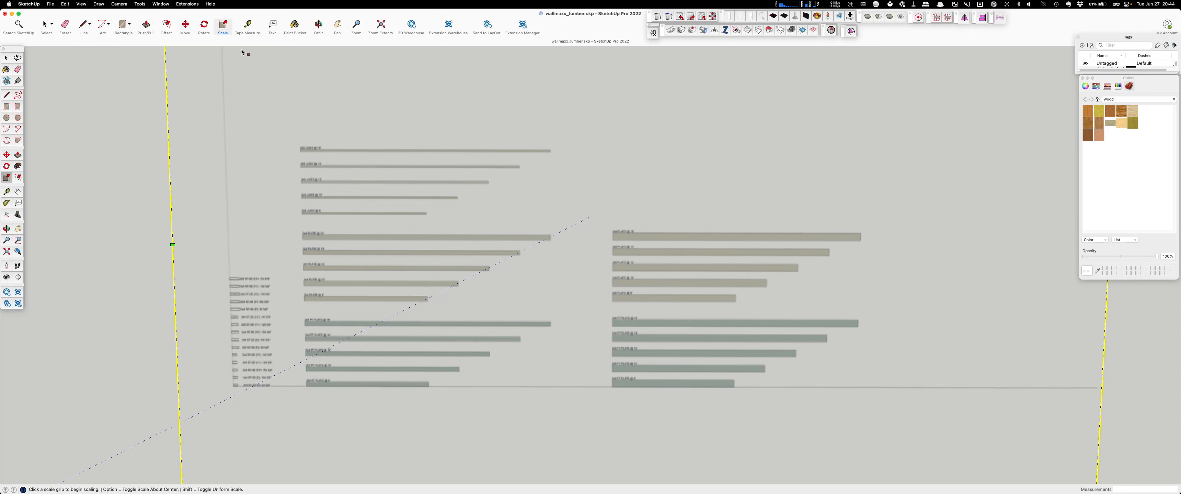
scroll(662, 148, "down", 6)
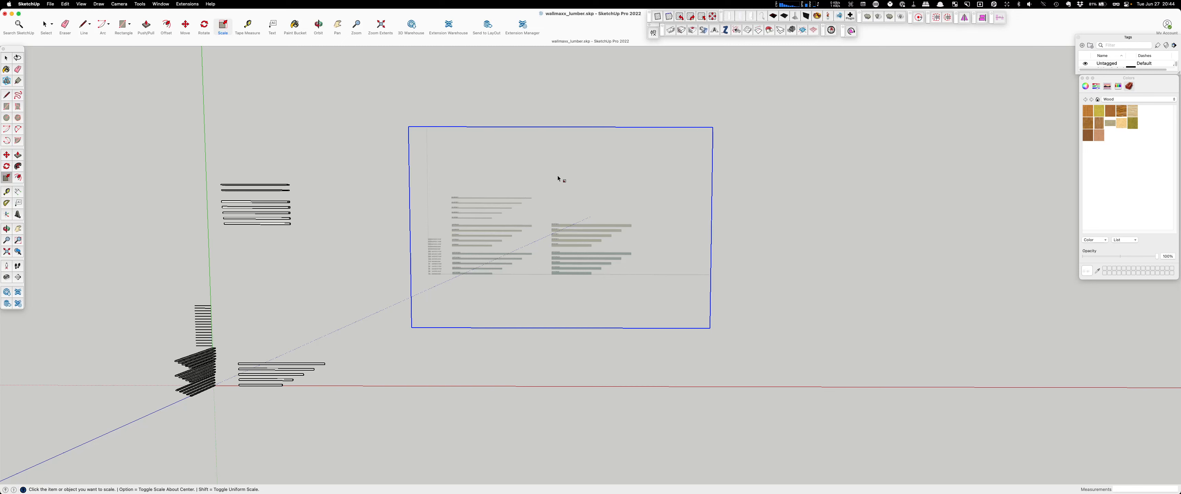
left_click(557, 197)
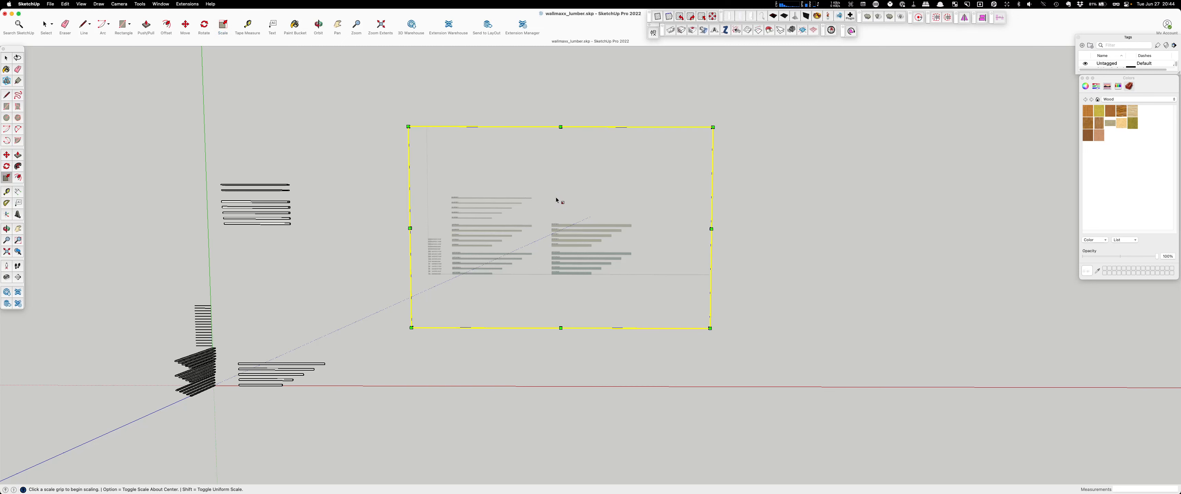
key("space")
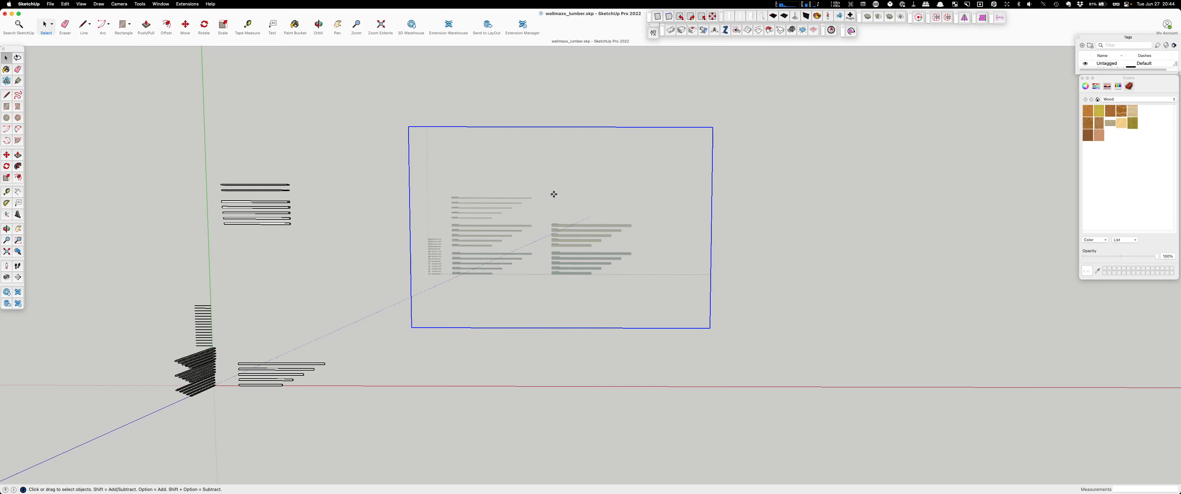
Move the PDF image so the lower corner of its bottom stud outline sits on the model origin.
key("m")
scroll(465, 284, "up", 10)
scroll(387, 261, "up", 3)
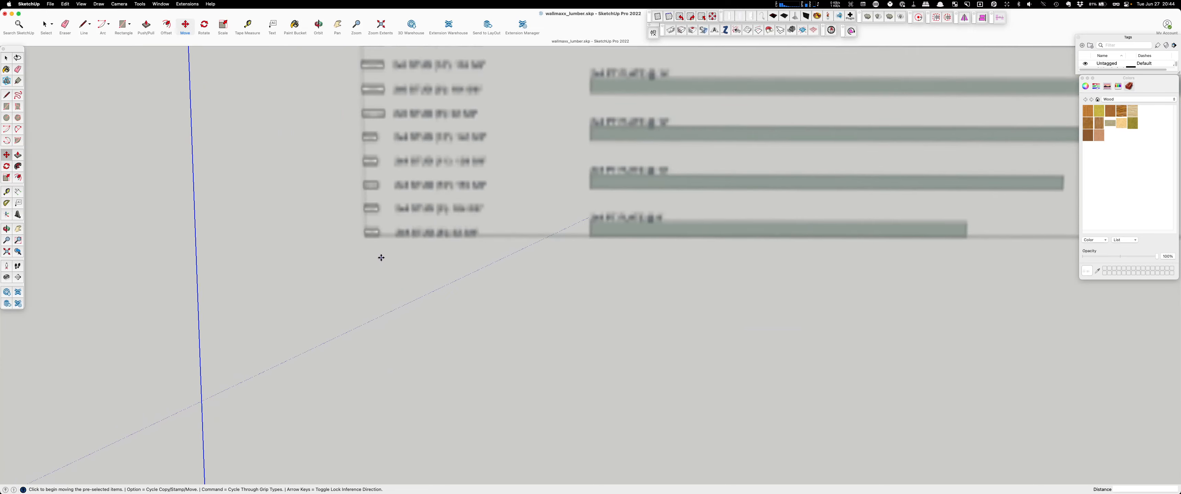
scroll(370, 250, "up", 4)
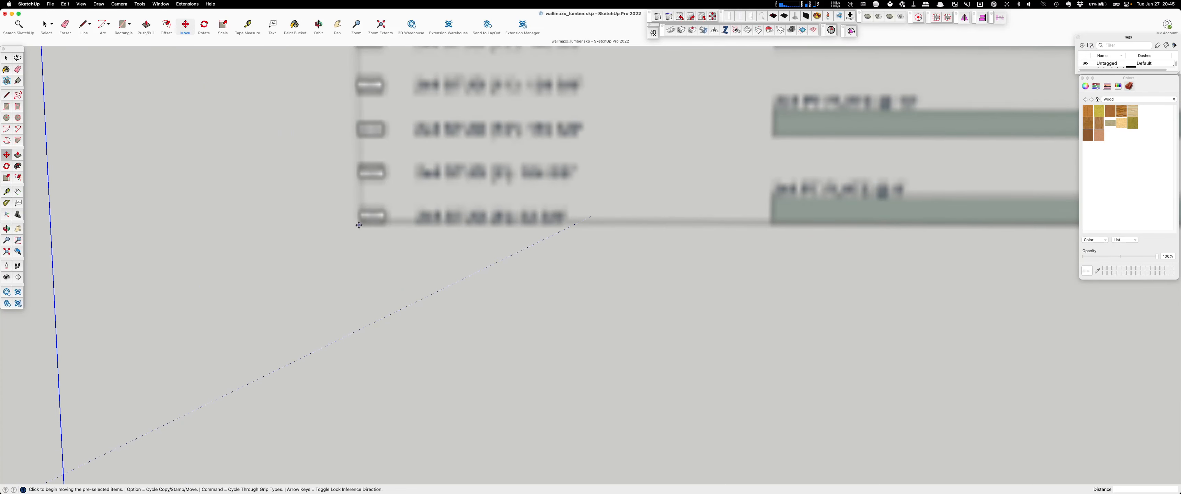
left_click(358, 225)
scroll(412, 224, "down", 6)
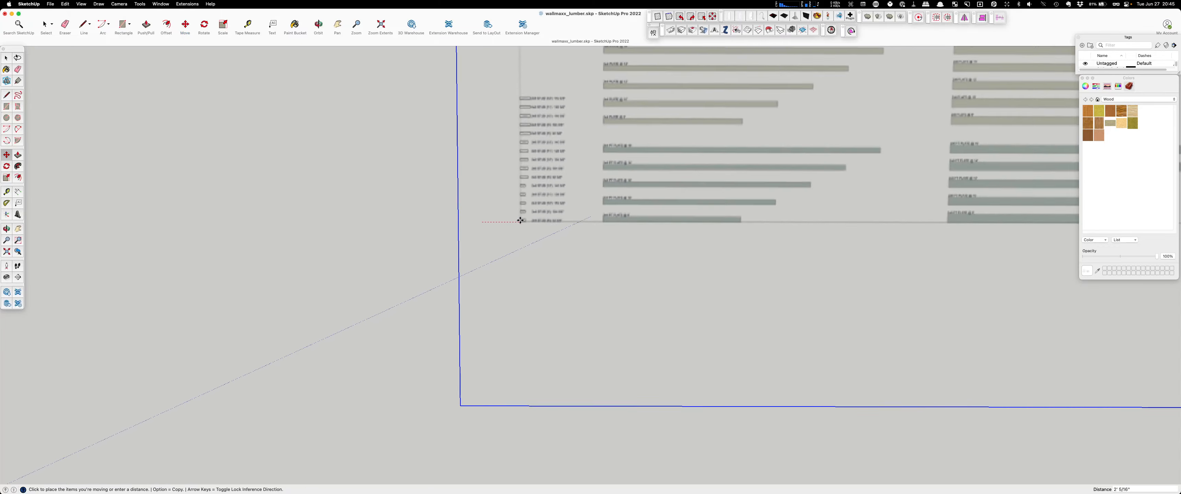
scroll(520, 221, "down", 10)
scroll(477, 243, "up", 10)
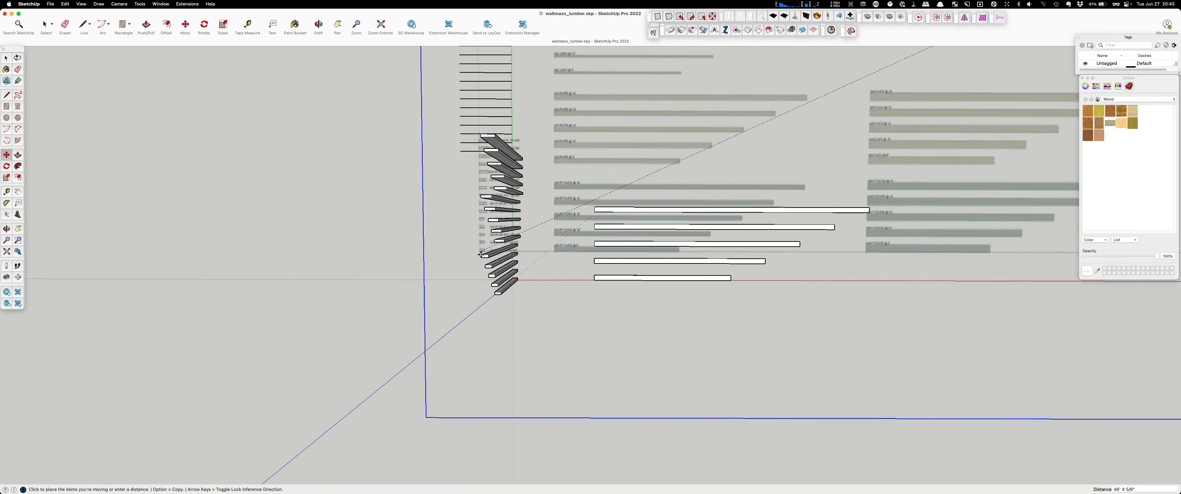
scroll(480, 254, "up", 8)
scroll(522, 272, "down", 5)
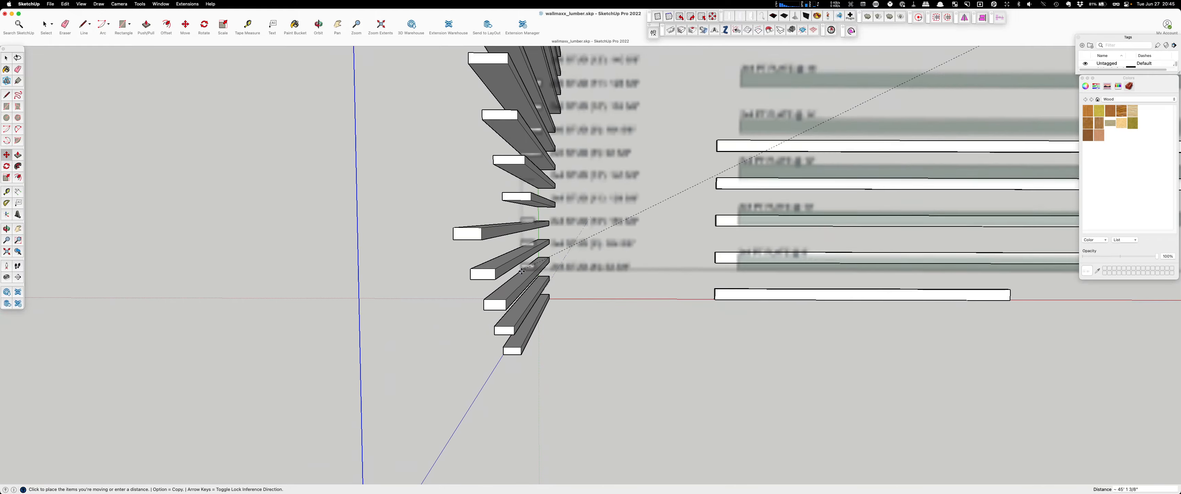
middle_click_drag(522, 272, 554, 278)
scroll(554, 277, "up", 10)
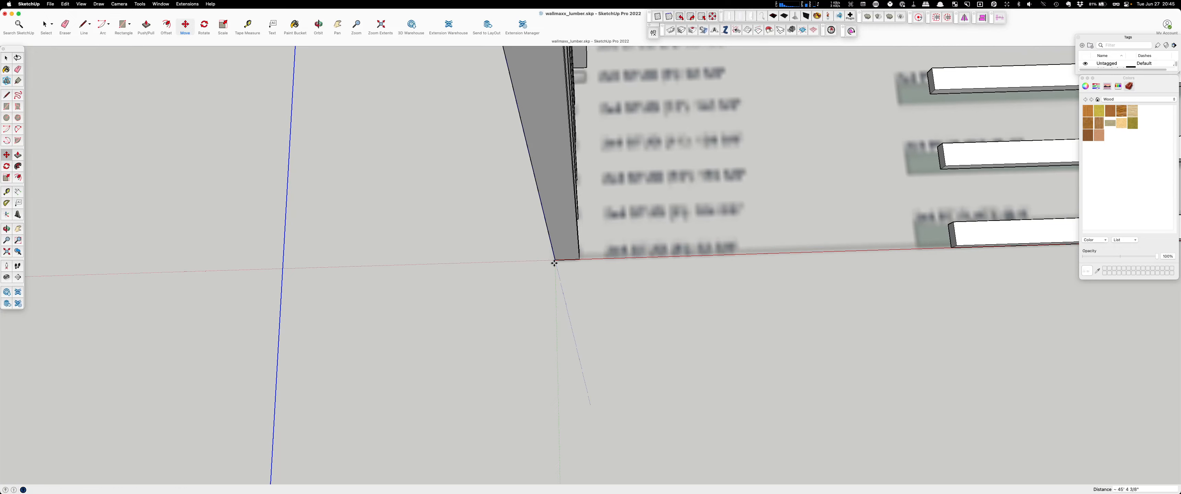
Compare the PDF's lumber outlines and labels with the modelled studs and plates for alignment and legibility.
scroll(555, 263, "down", 10)
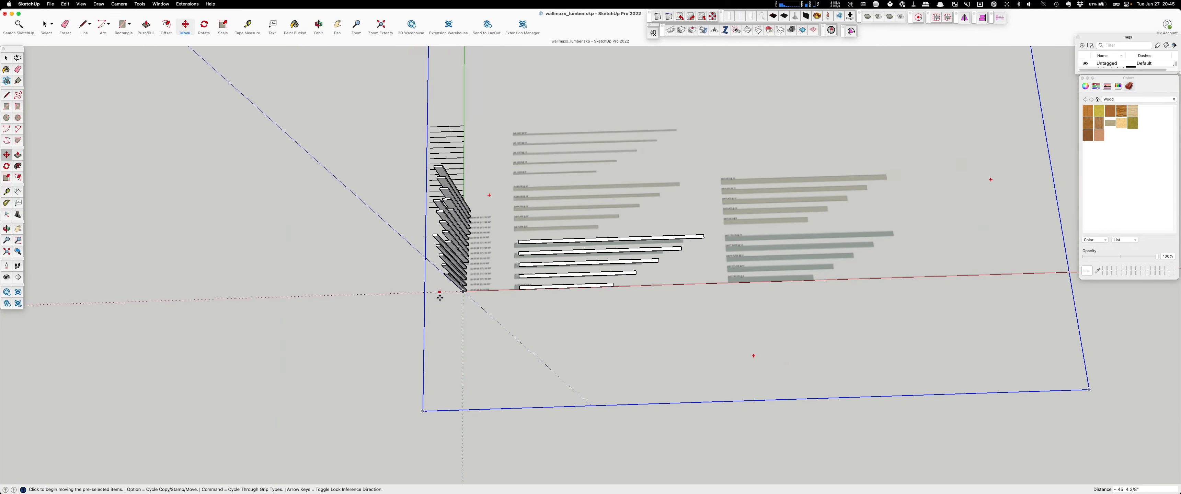
scroll(474, 259, "down", 4)
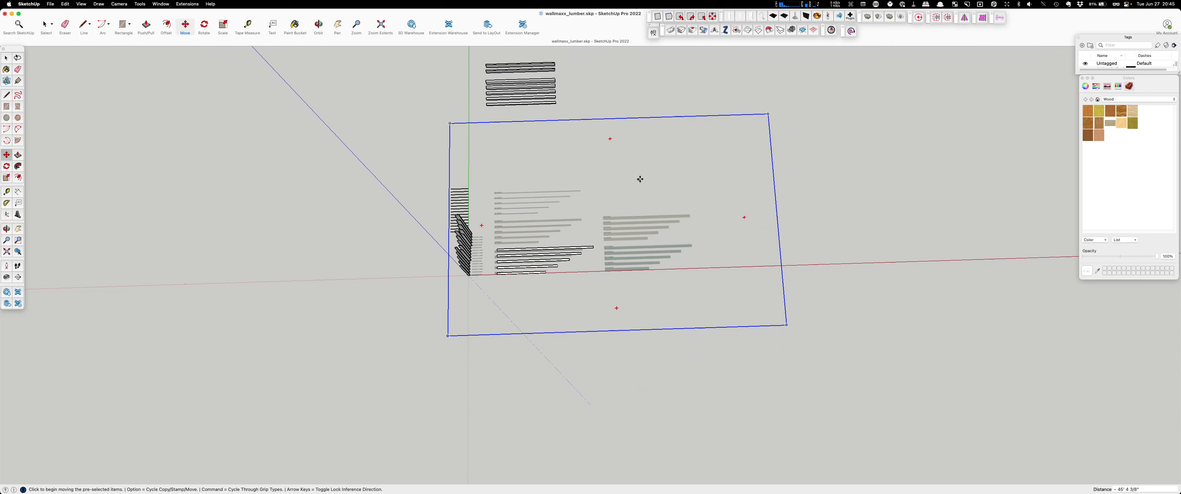
scroll(581, 246, "up", 5)
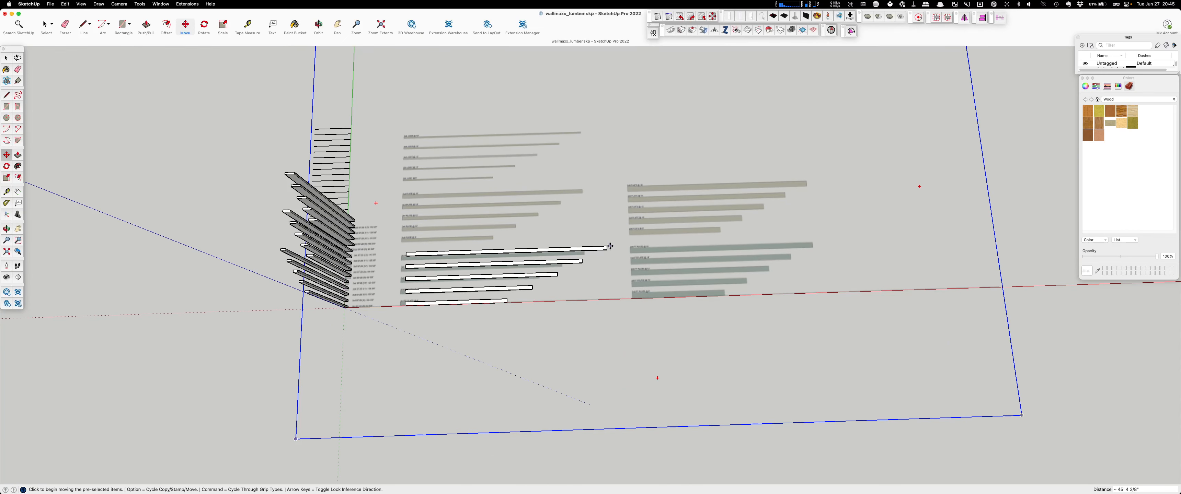
scroll(411, 211, "up", 5)
scroll(403, 201, "up", 2)
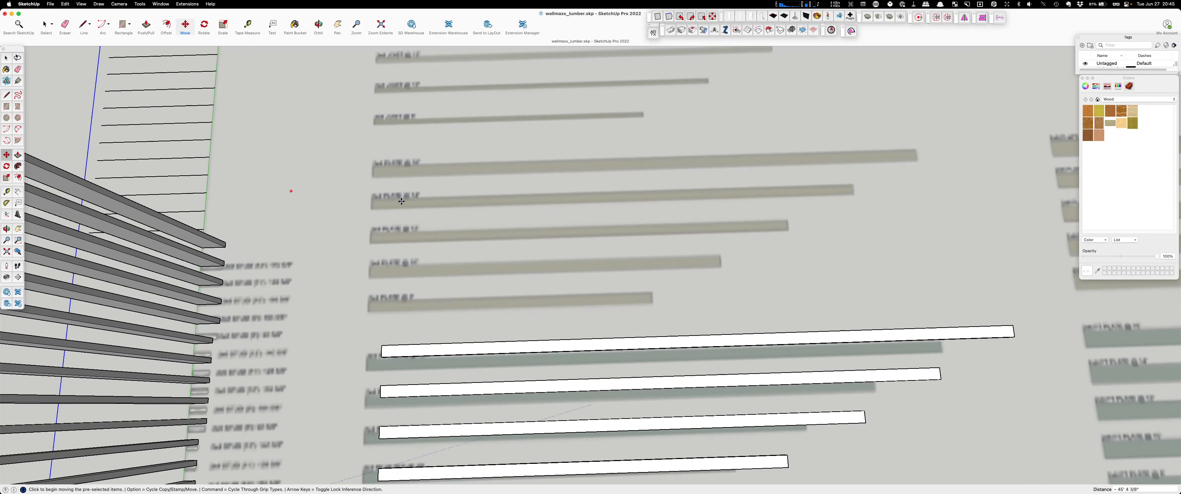
scroll(500, 212, "down", 3)
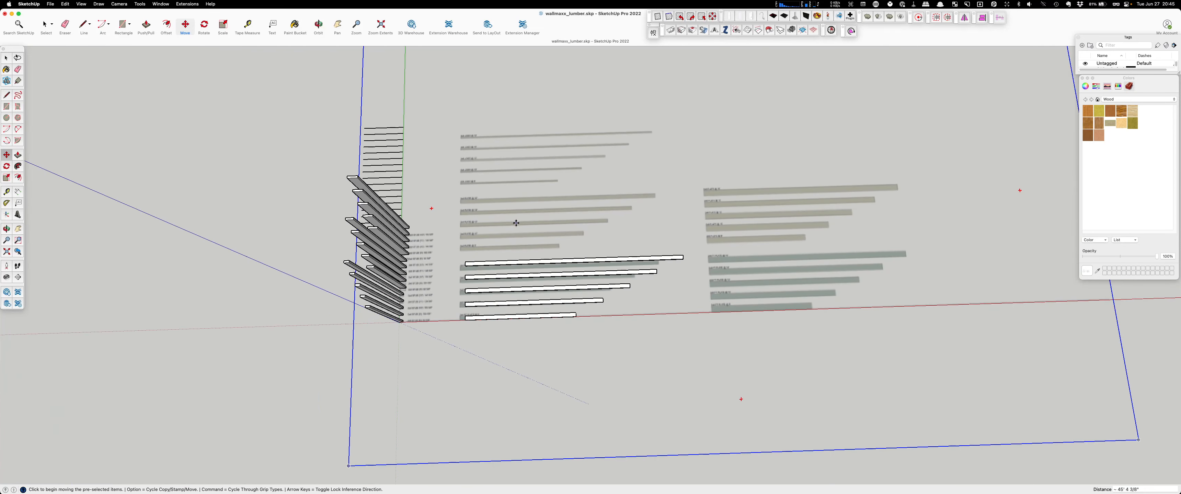
scroll(504, 216, "down", 3)
scroll(432, 247, "up", 10)
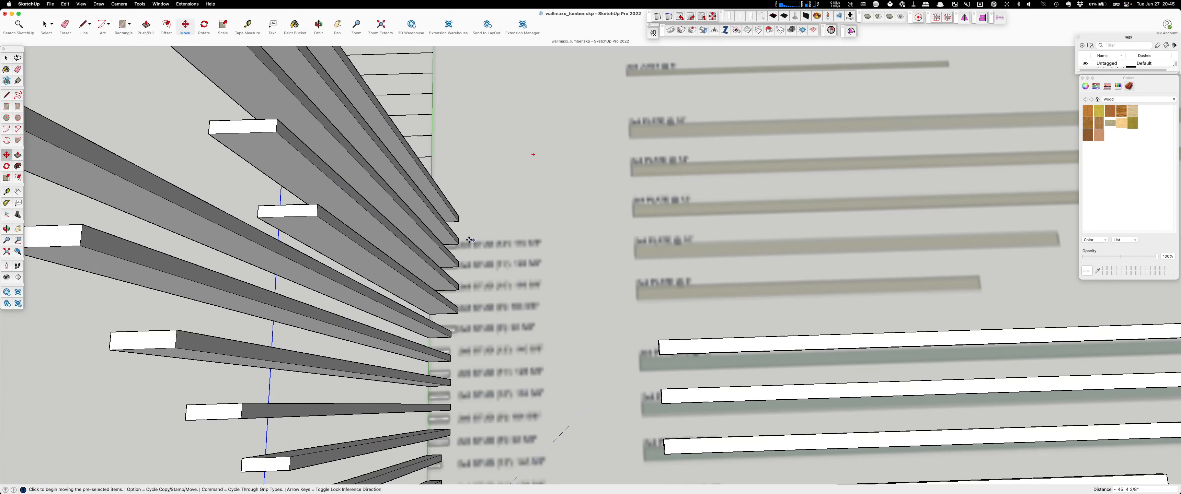
scroll(537, 237, "down", 10)
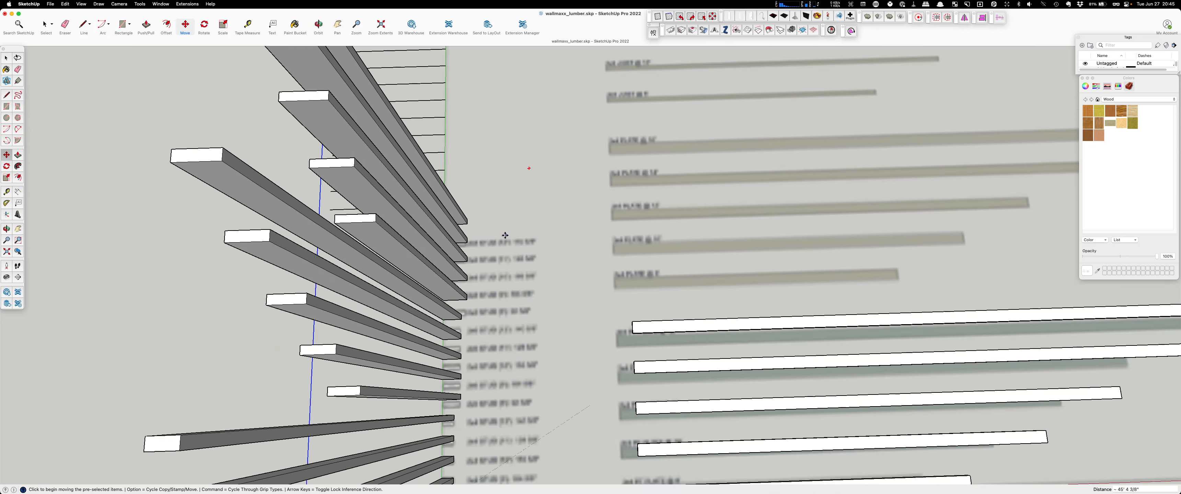
scroll(445, 274, "down", 5)
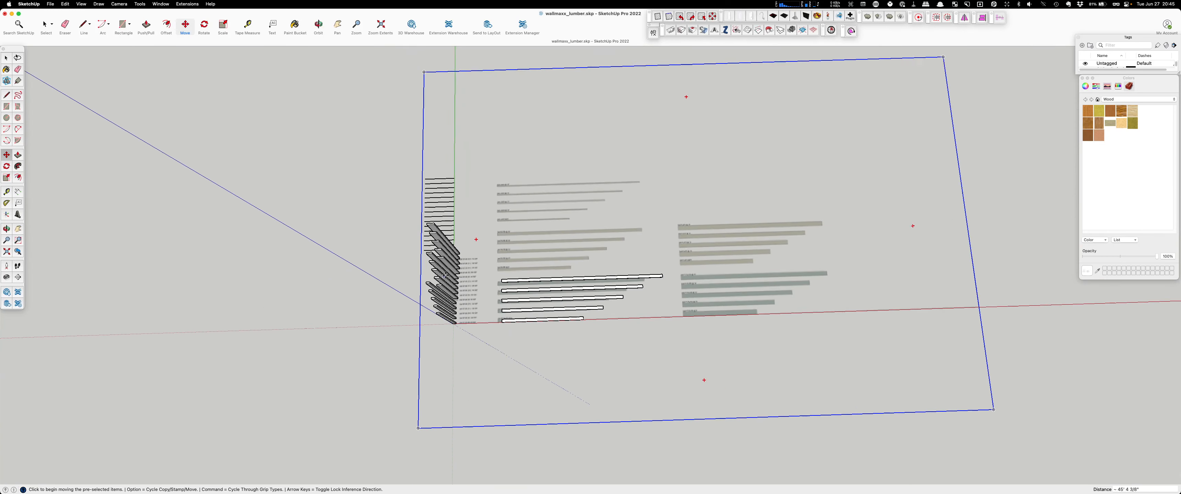
End the move and delete the imported PDF image from the model.
key("Escape")
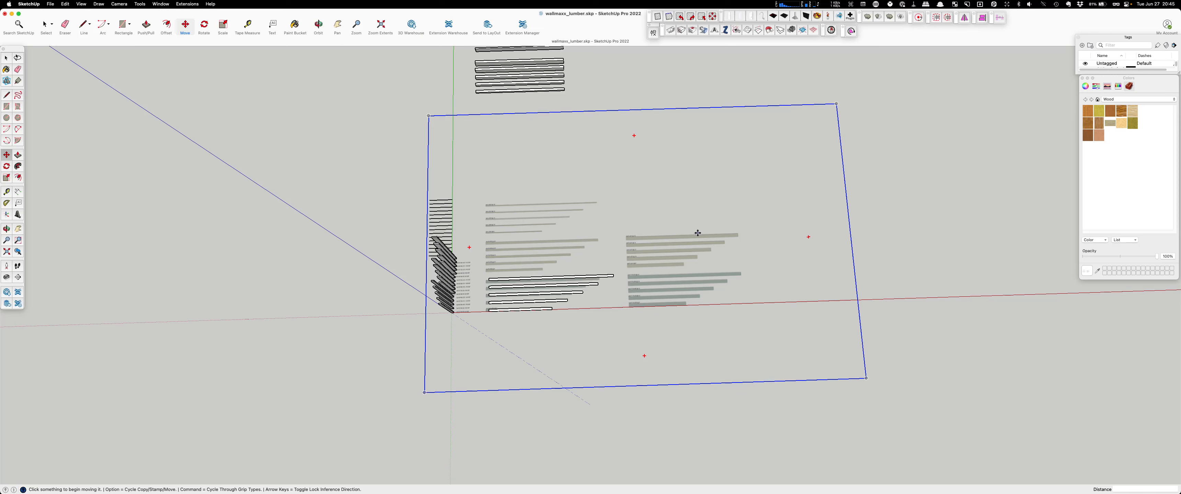
key("space")
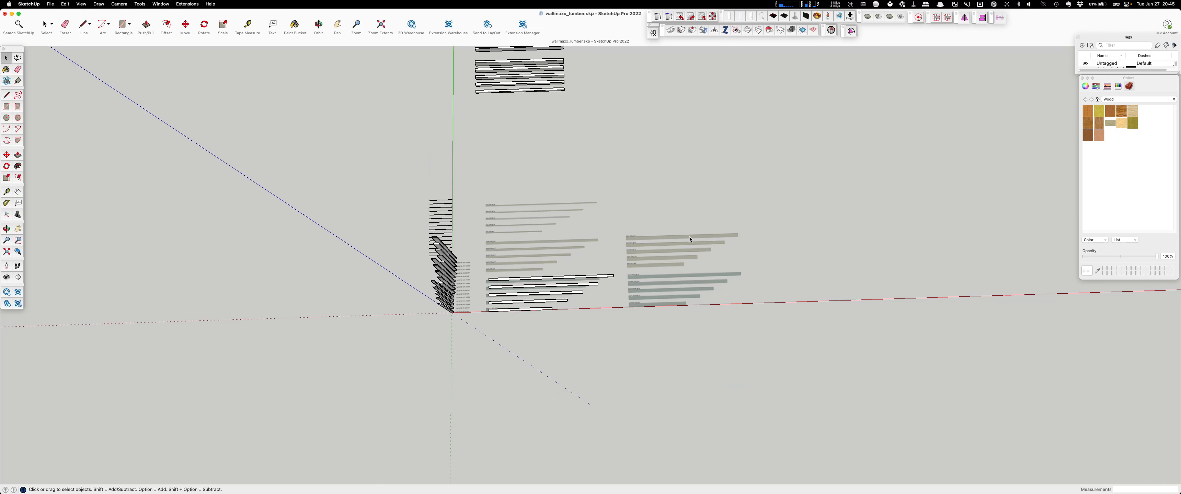
left_click(689, 237)
key("Delete")
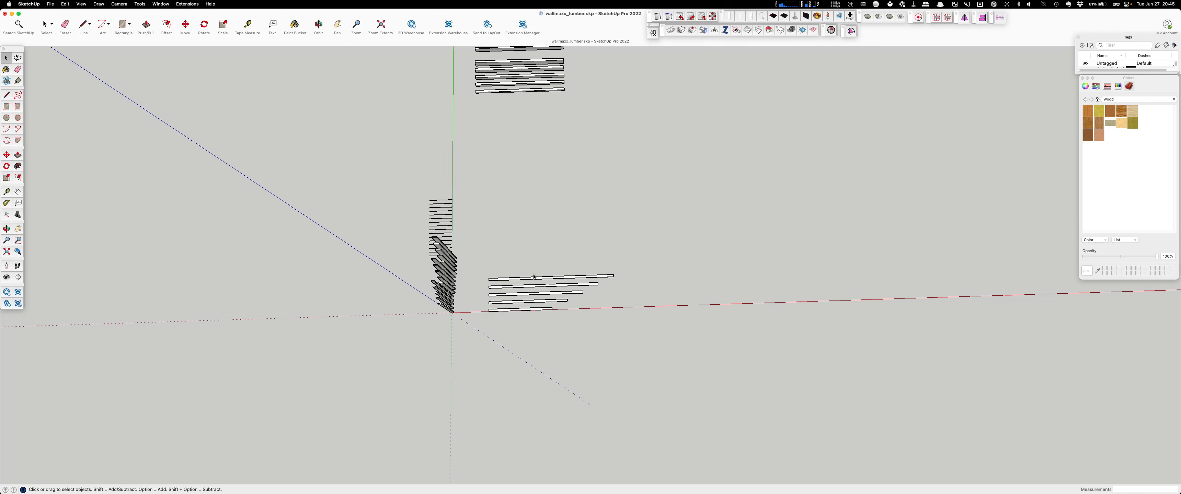
Examine the standing studs, the front plates and the rear lumber group from several angles.
scroll(534, 279, "up", 5)
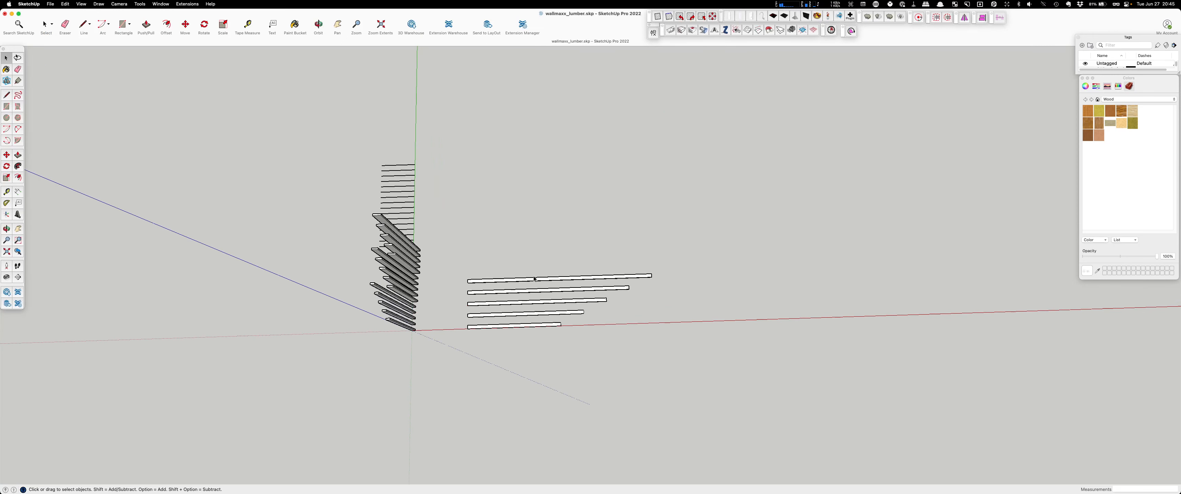
middle_click_drag(528, 272, 428, 232)
scroll(506, 357, "down", 3)
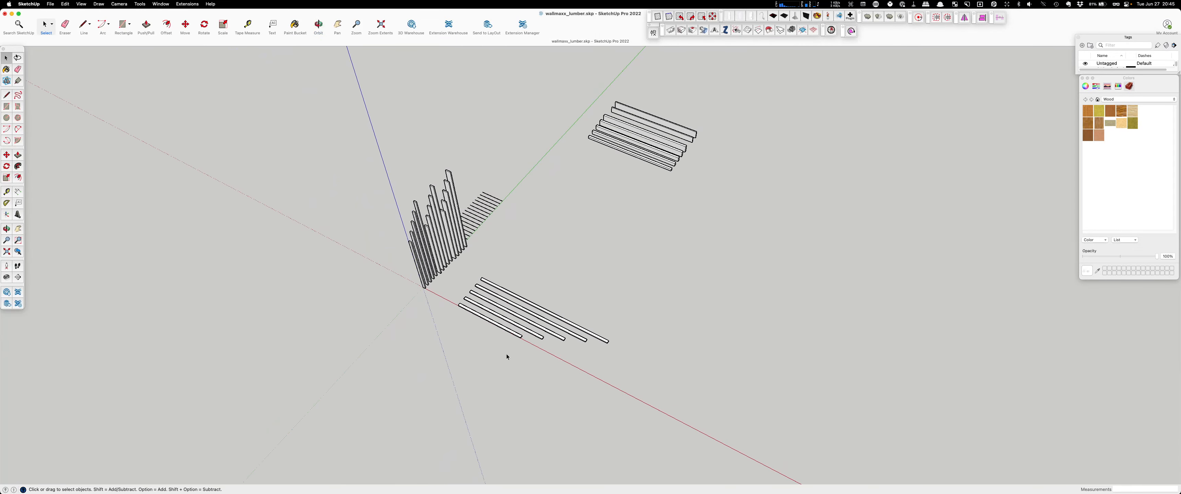
scroll(608, 107, "up", 2)
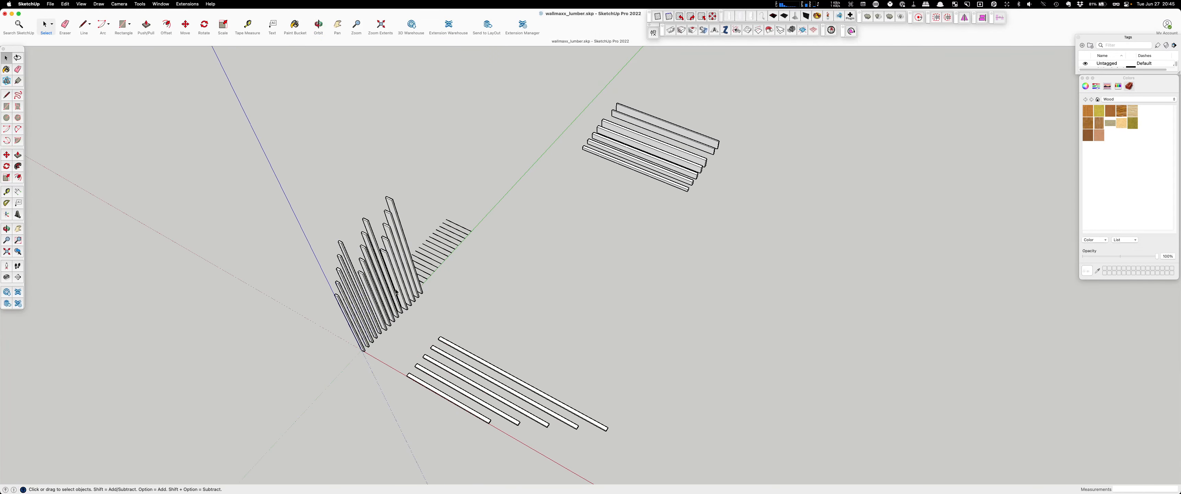
middle_click_drag(379, 317, 440, 253)
scroll(357, 319, "up", 5)
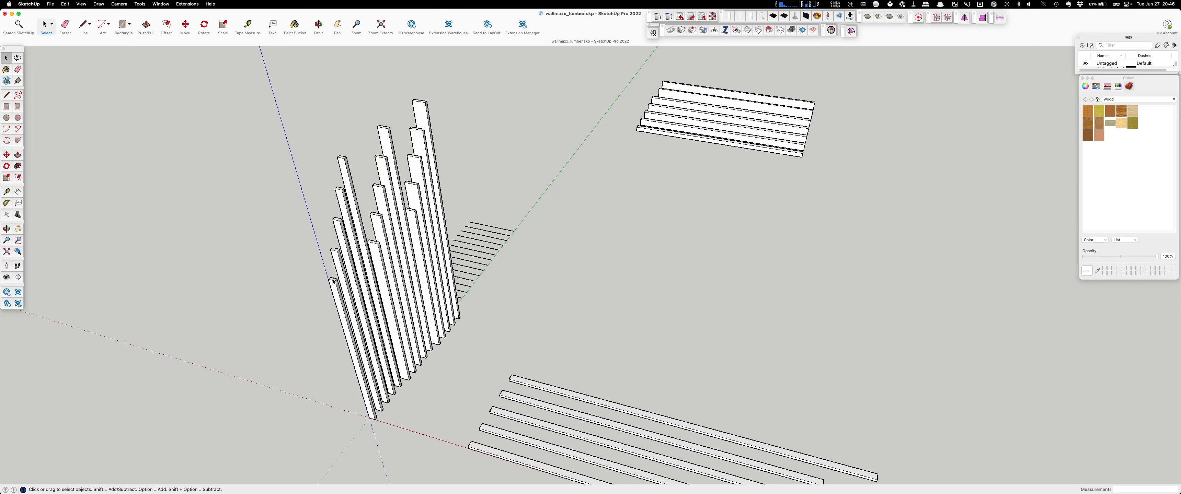
middle_click_drag(342, 341, 346, 356)
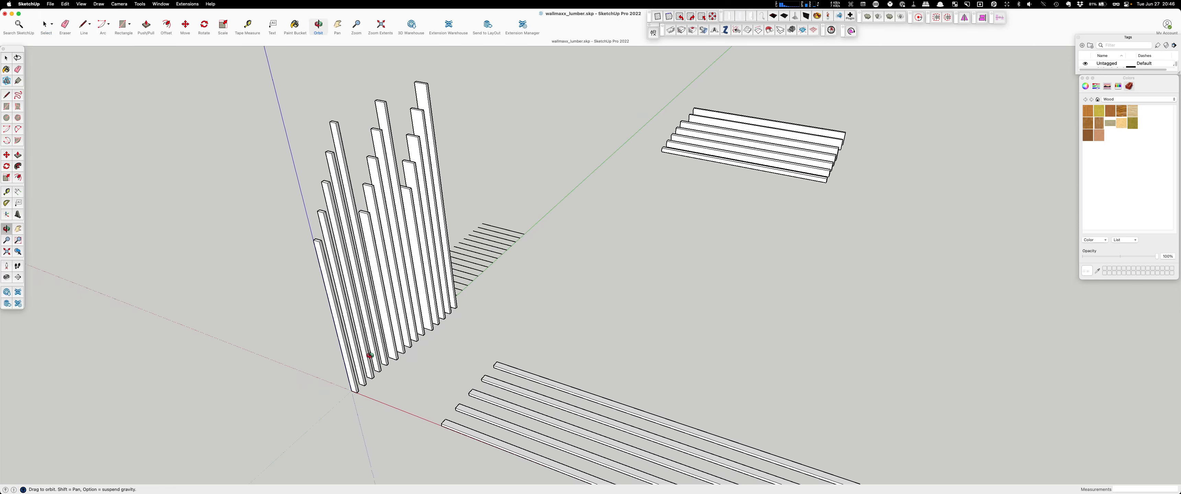
scroll(348, 362, "up", 2)
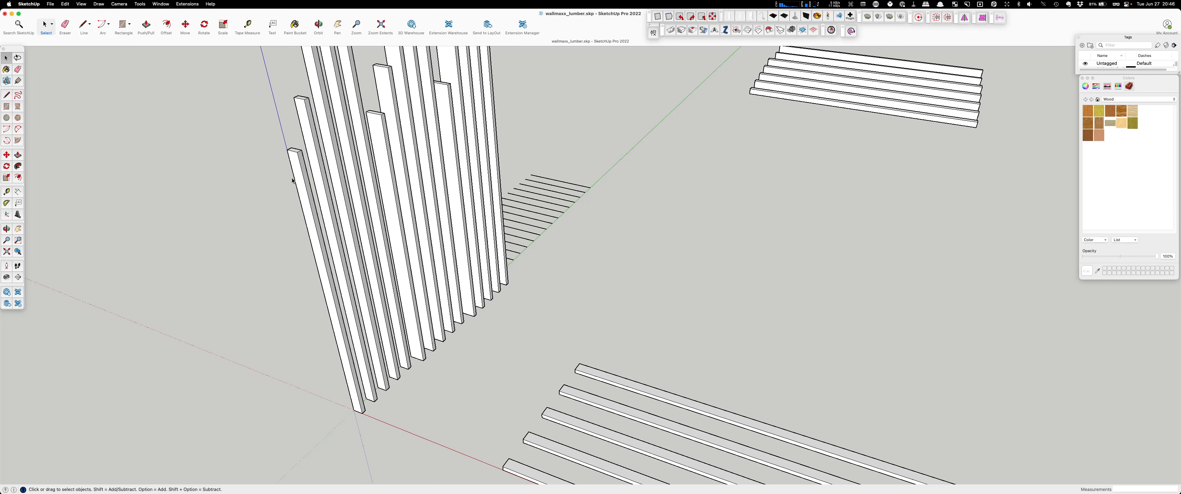
middle_click_drag(525, 312, 514, 312)
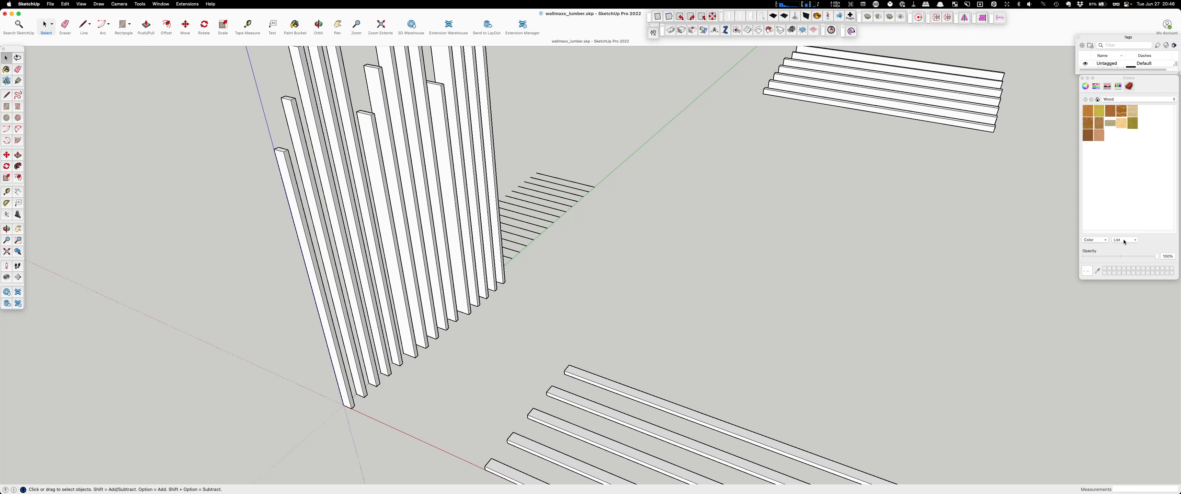
left_click(1106, 240)
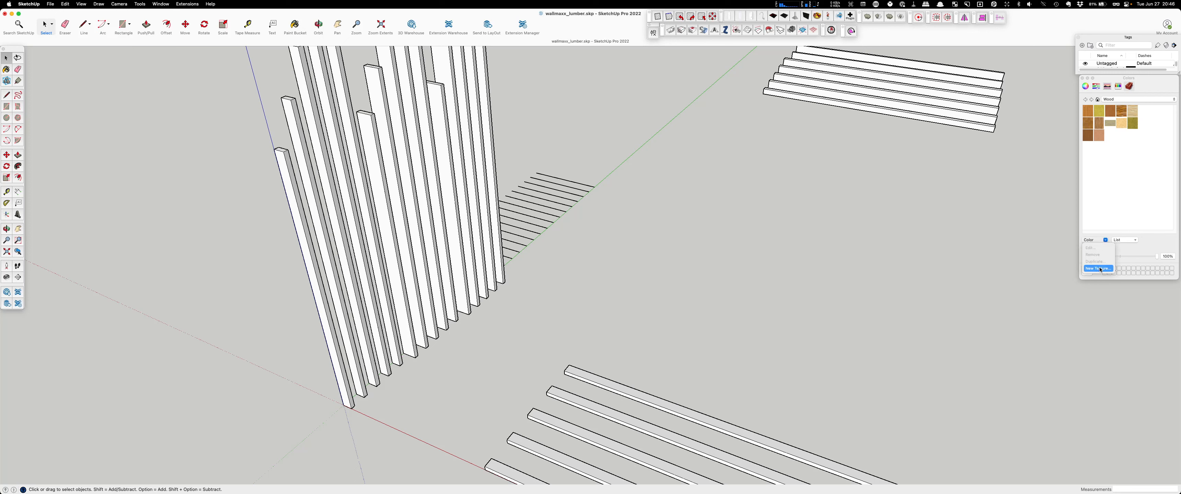
left_click(1102, 203)
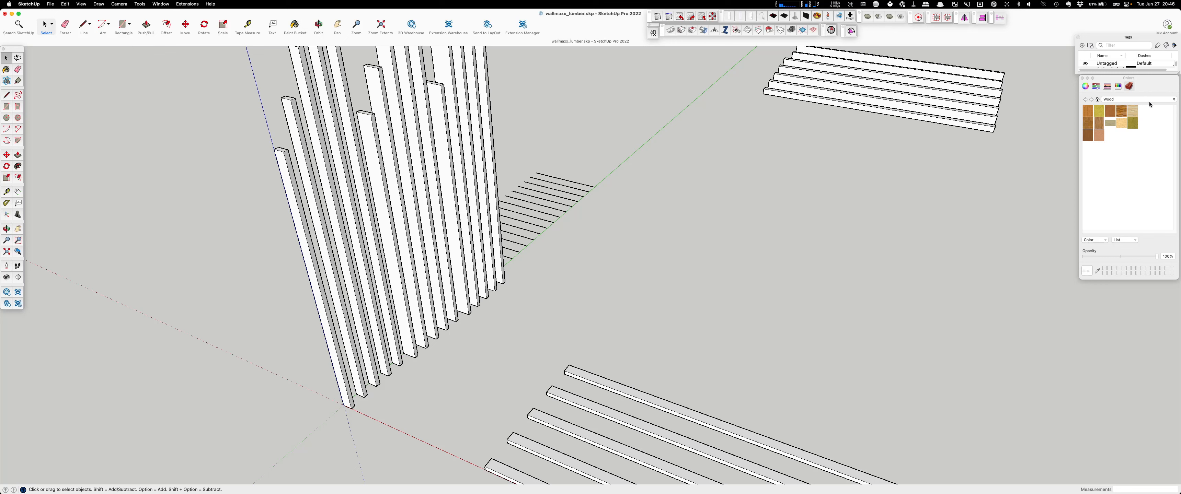
left_click(1173, 100)
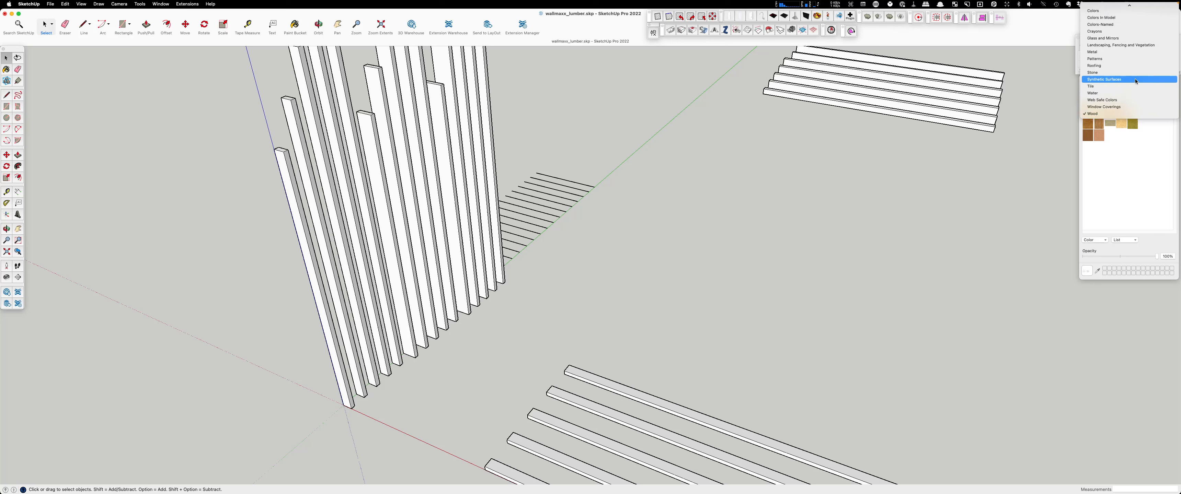
scroll(1146, 91, "up", 3)
left_click(1138, 183)
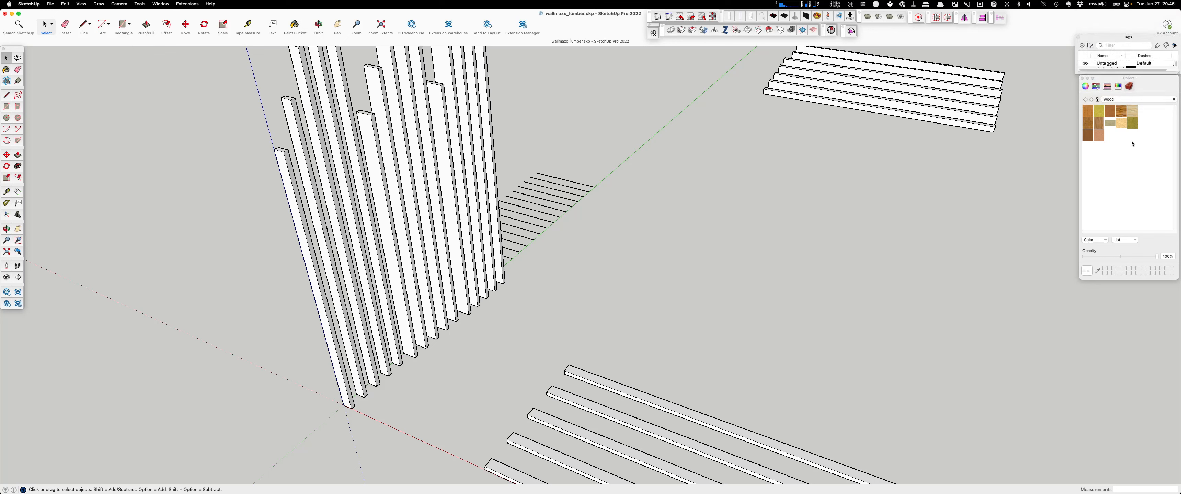
Enlarge the Tags window to list all tags and place it clear of the Colors window.
left_click_drag(1118, 38, 751, 129)
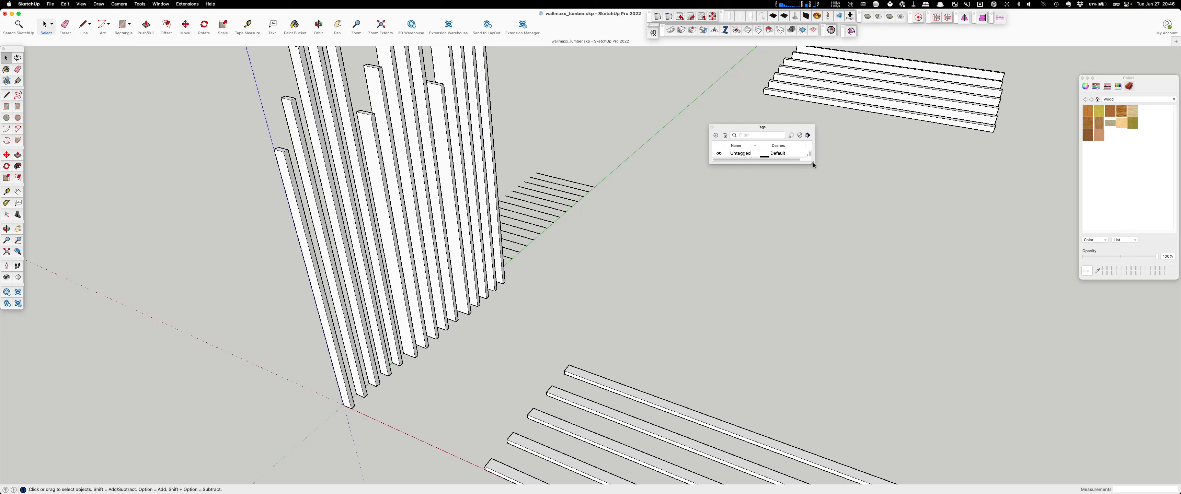
left_click_drag(812, 163, 981, 273)
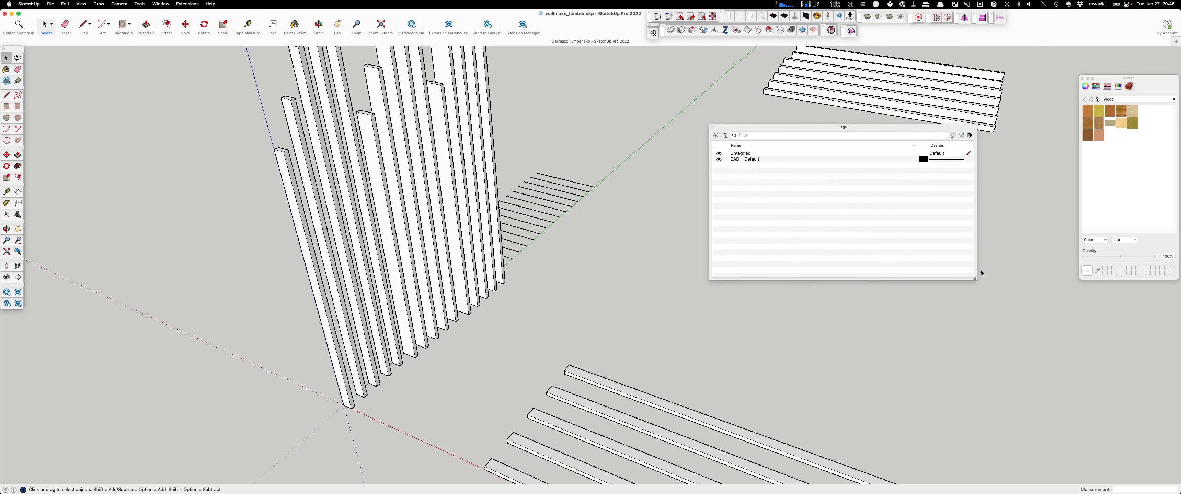
left_click_drag(787, 127, 816, 59)
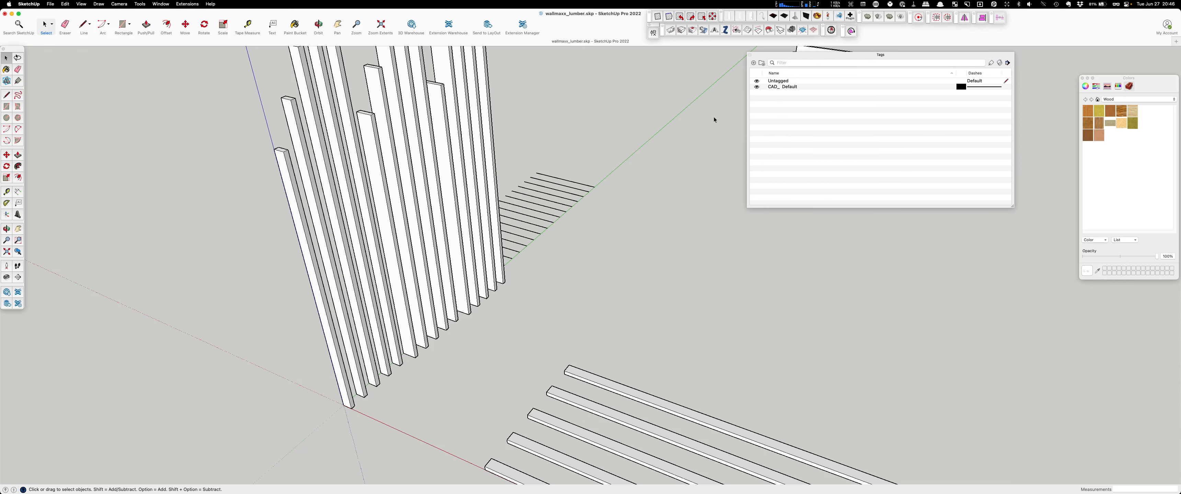
scroll(688, 120, "down", 5)
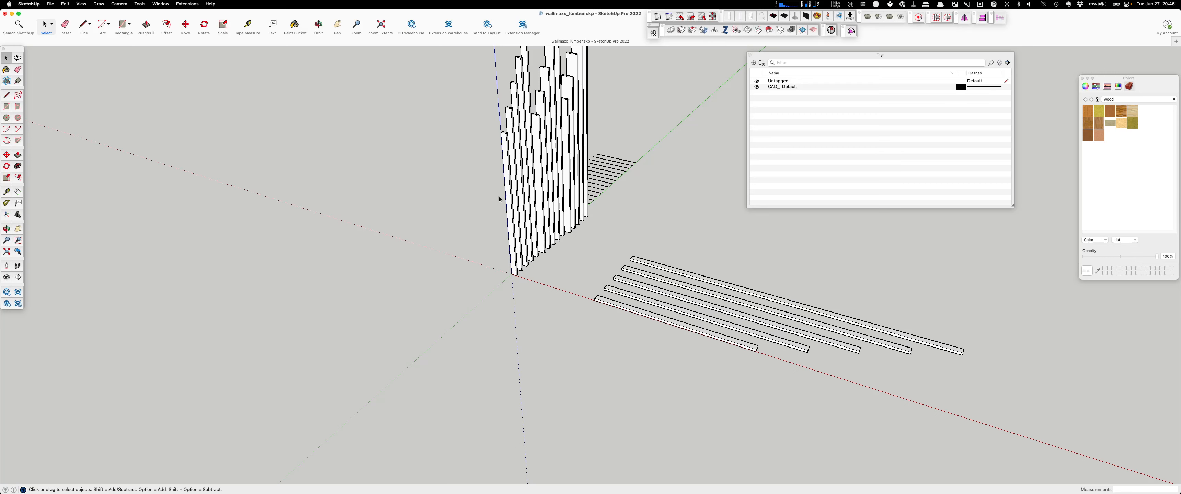
scroll(499, 200, "down", 6)
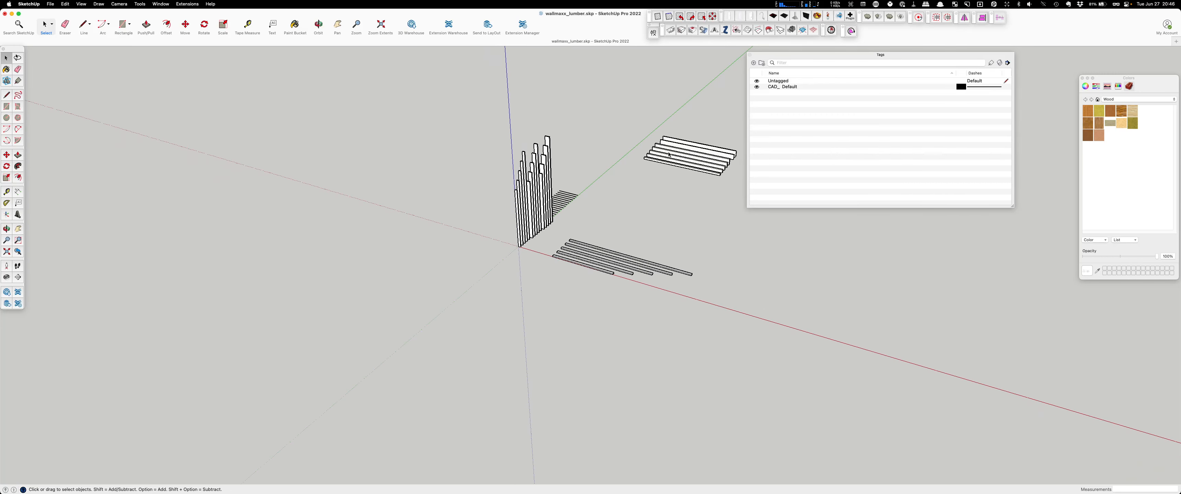
scroll(672, 153, "up", 8)
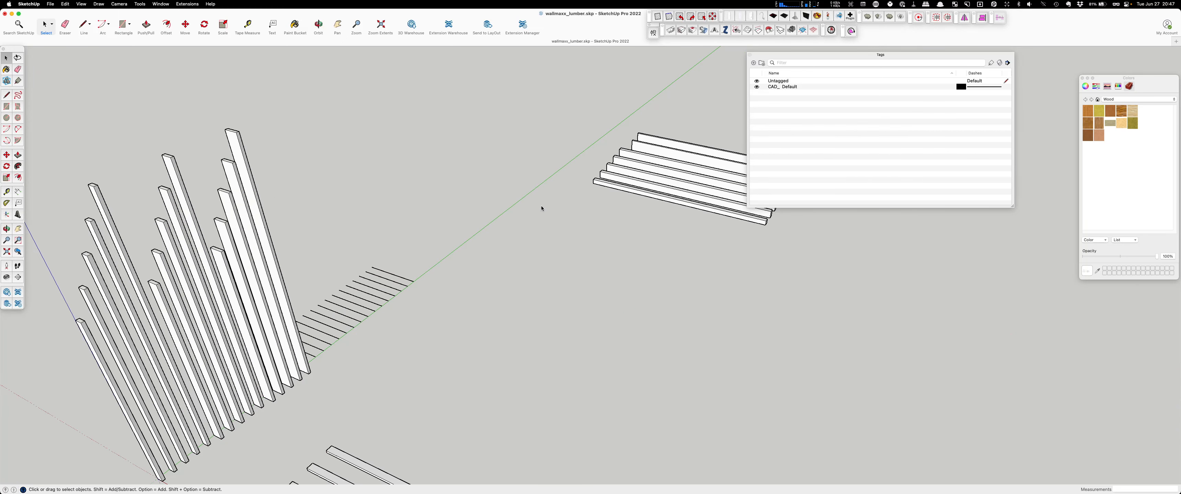
scroll(509, 135, "down", 5)
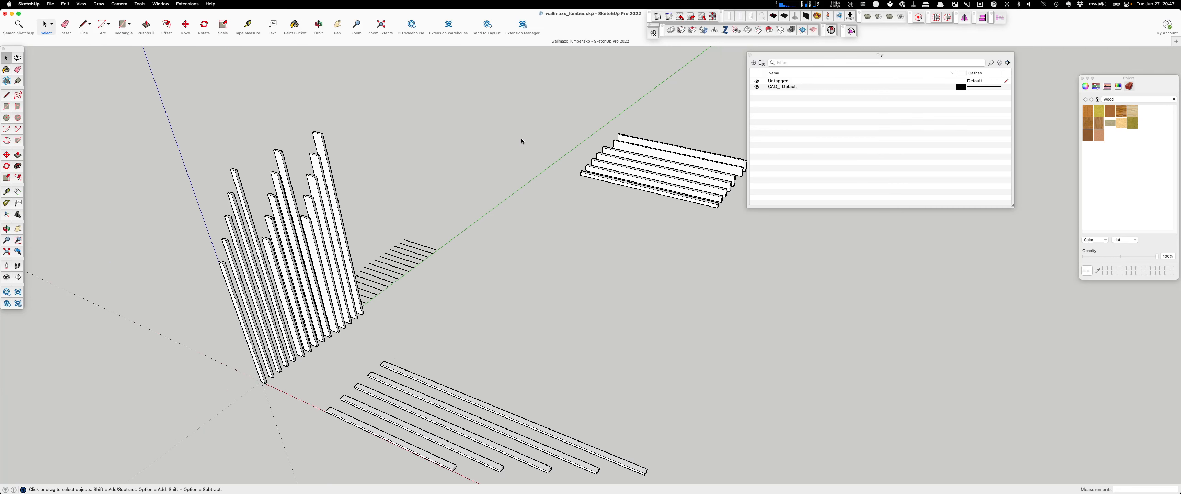
Move the Tags window next to the Colors window, clear of the rear lumber group.
scroll(284, 272, "up", 3)
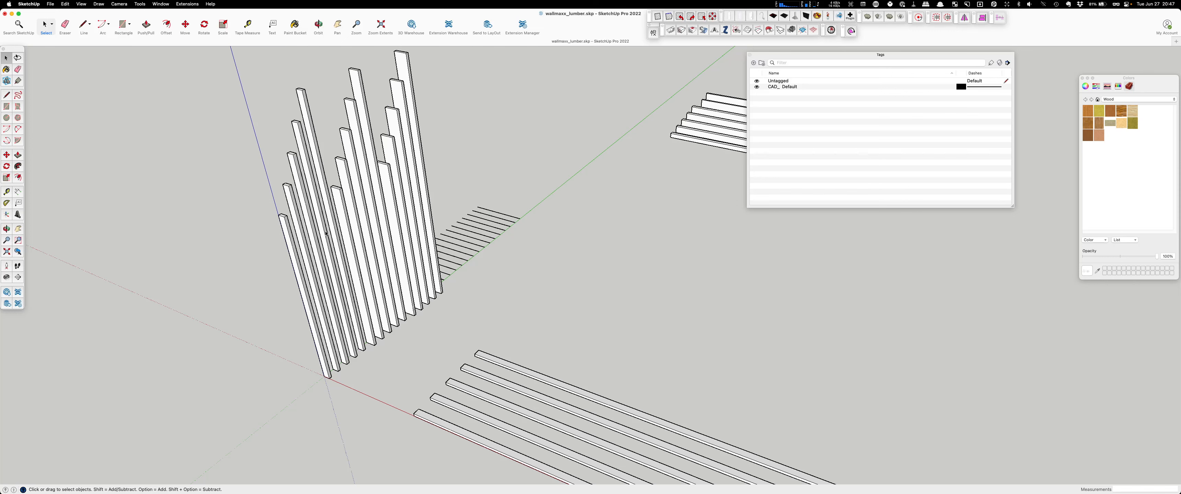
scroll(353, 224, "down", 3)
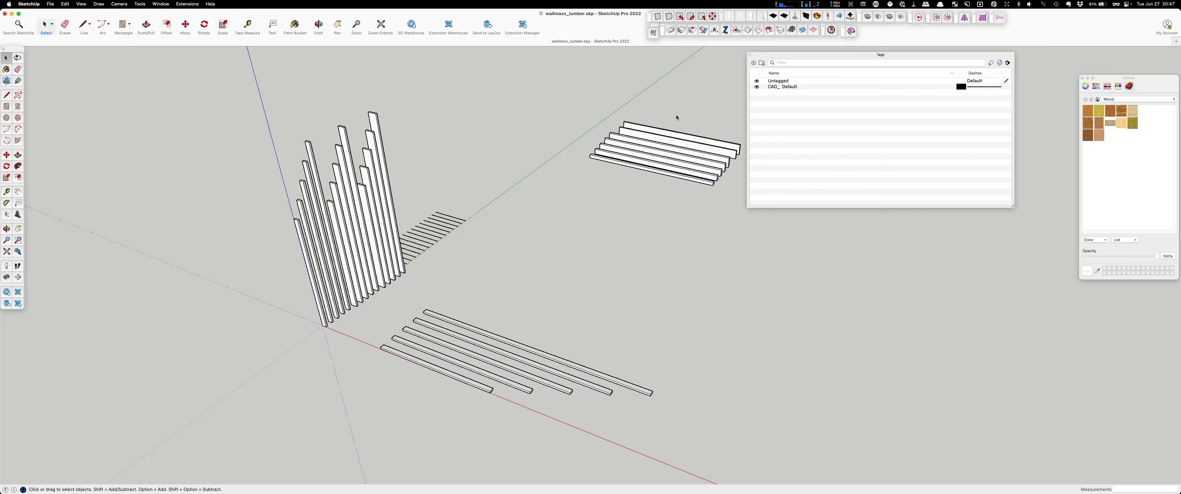
left_click_drag(848, 56, 912, 51)
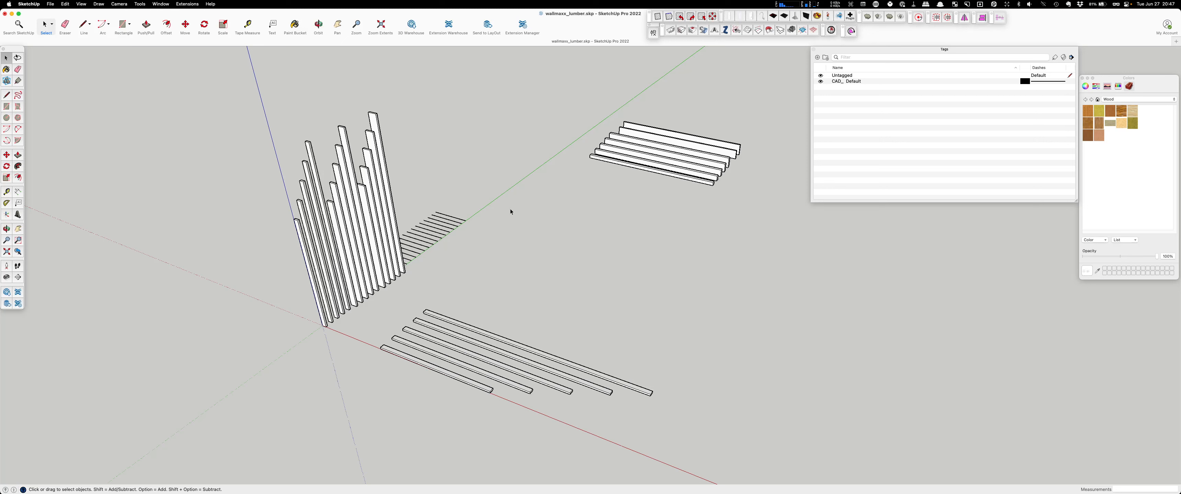
Examine the layout of the upright studs, the plates along the red axis and the rear lumber stack from low and high viewpoints.
scroll(550, 225, "up", 2)
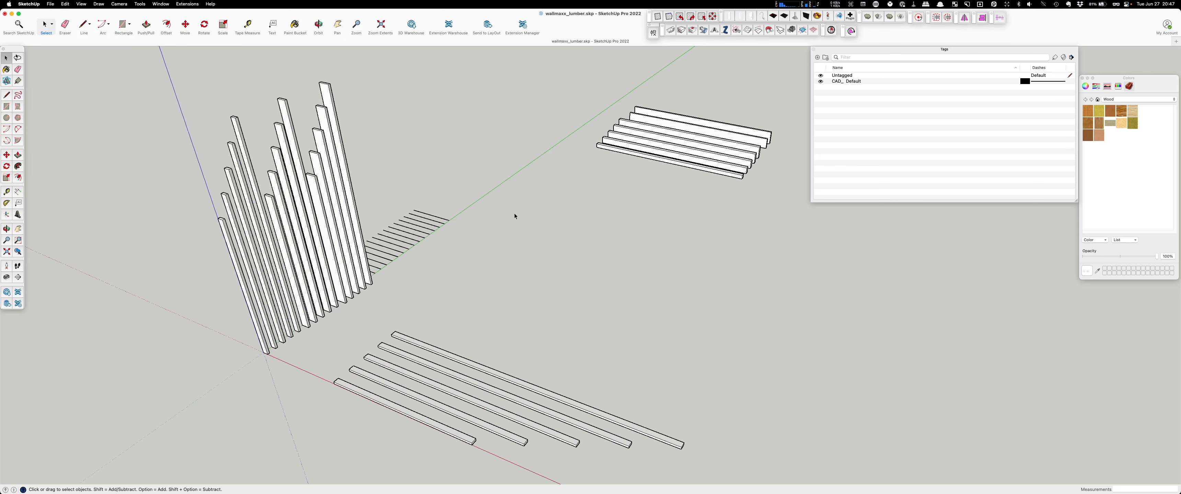
scroll(208, 198, "down", 2)
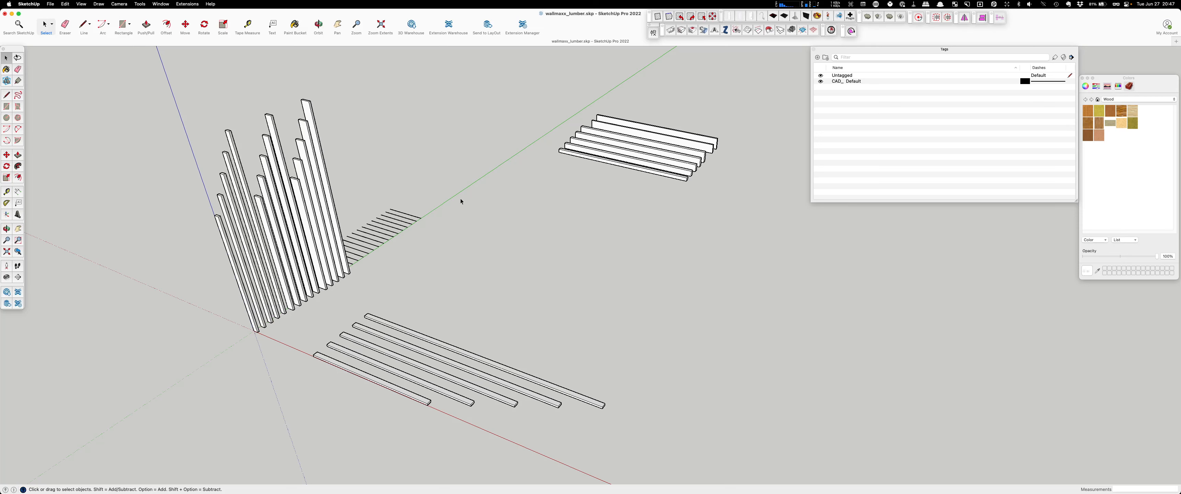
middle_click_drag(506, 239, 601, 197)
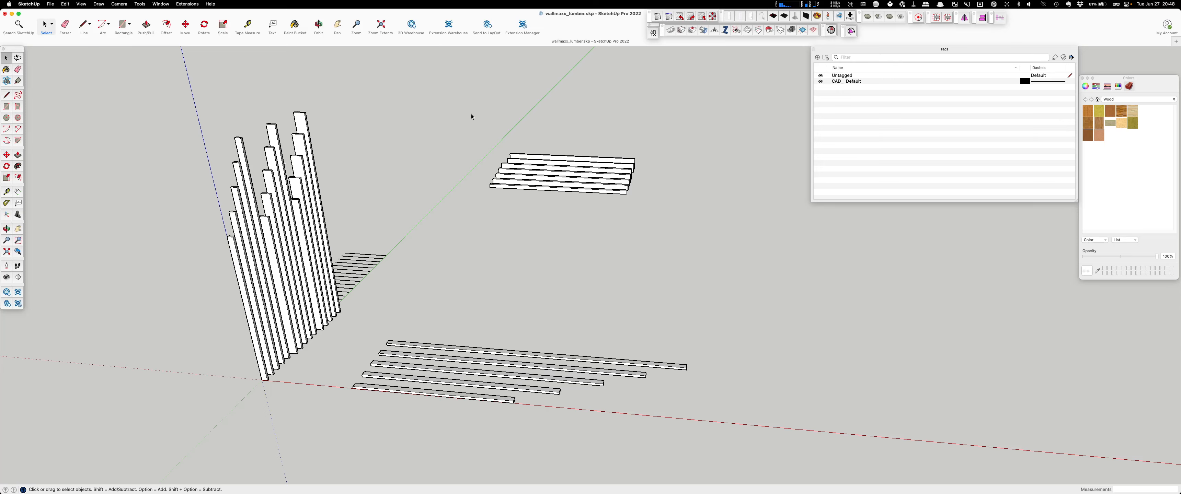
middle_click_drag(662, 208, 422, 150)
scroll(448, 169, "up", 4)
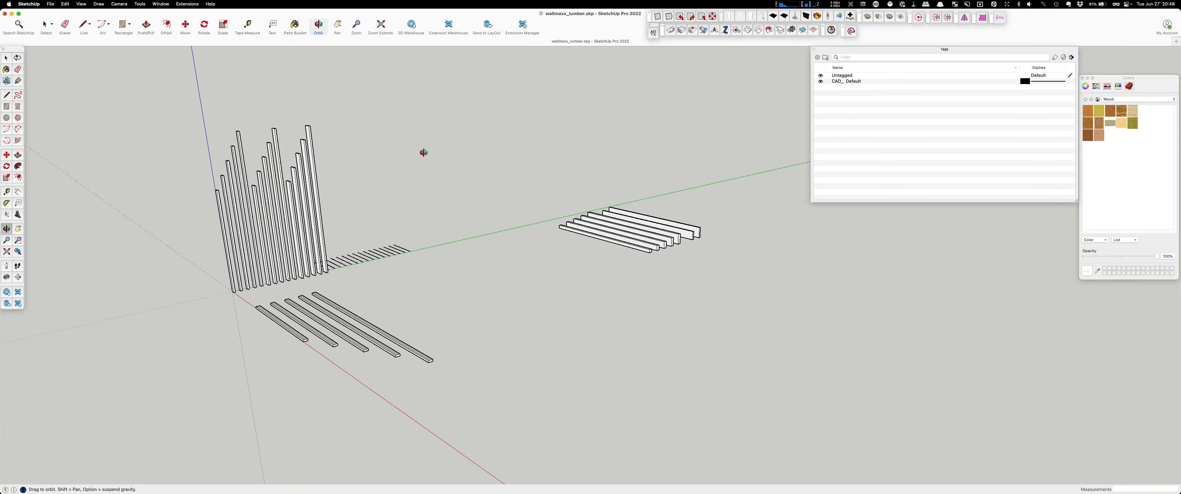
middle_click_drag(485, 238, 574, 231)
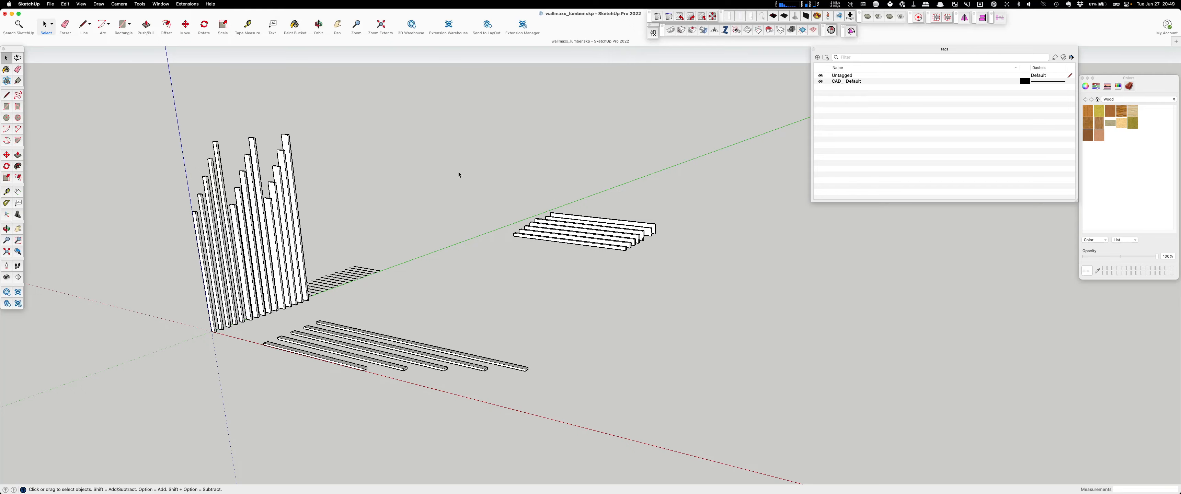
scroll(367, 221, "down", 2)
middle_click_drag(435, 179, 267, 189)
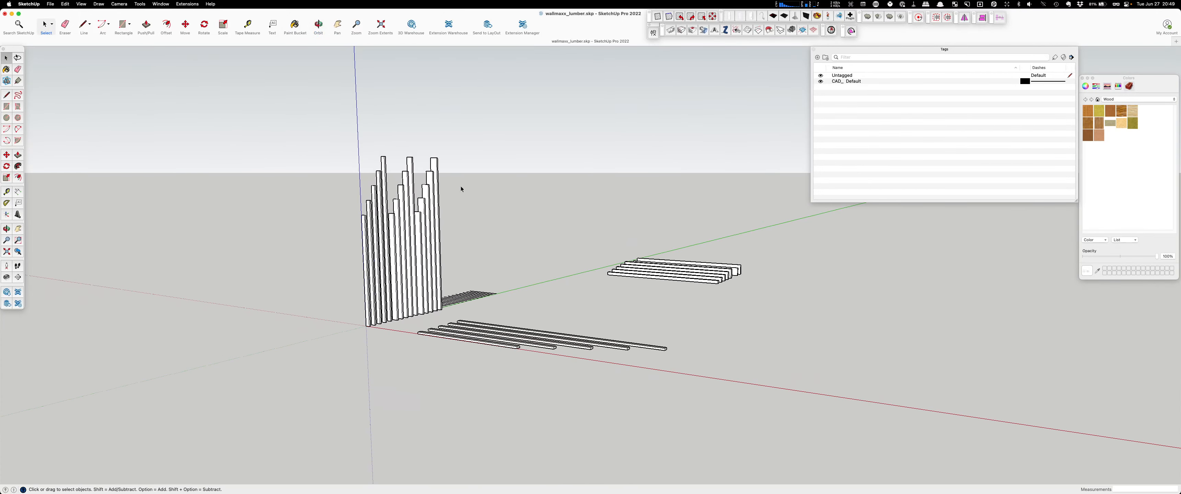
middle_click_drag(462, 189, 618, 269)
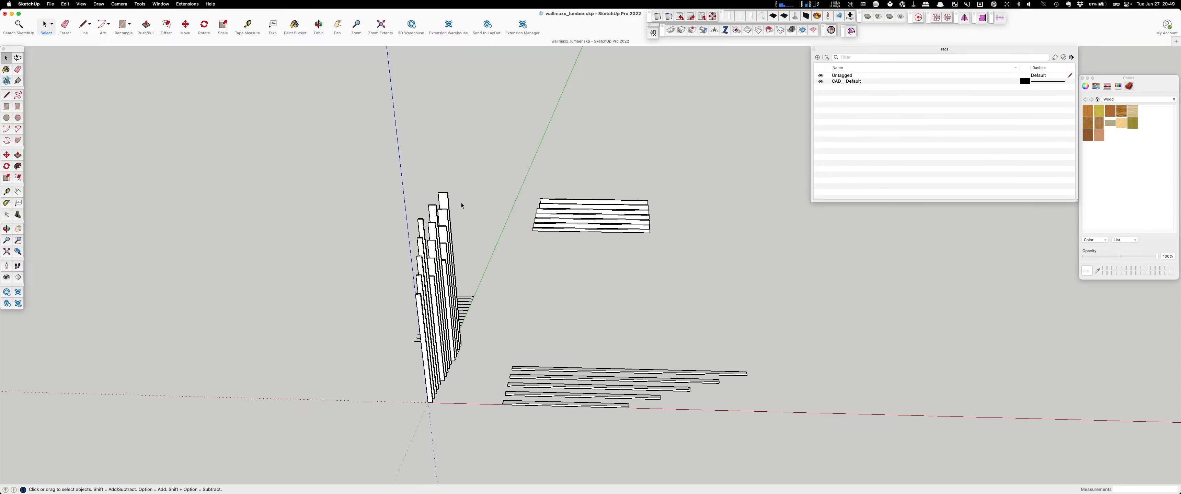
middle_click_drag(467, 197, 350, 217)
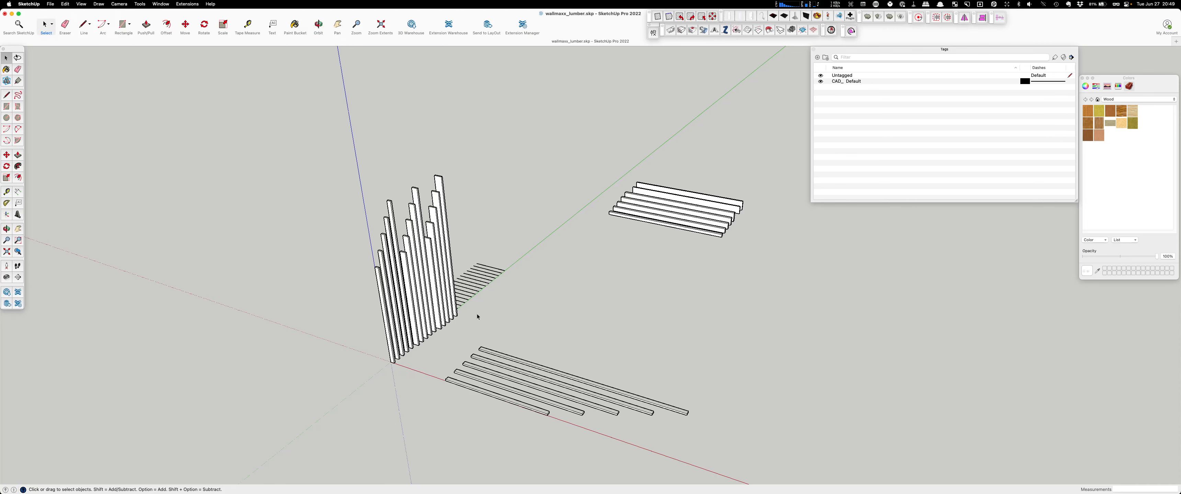
scroll(477, 317, "up", 2)
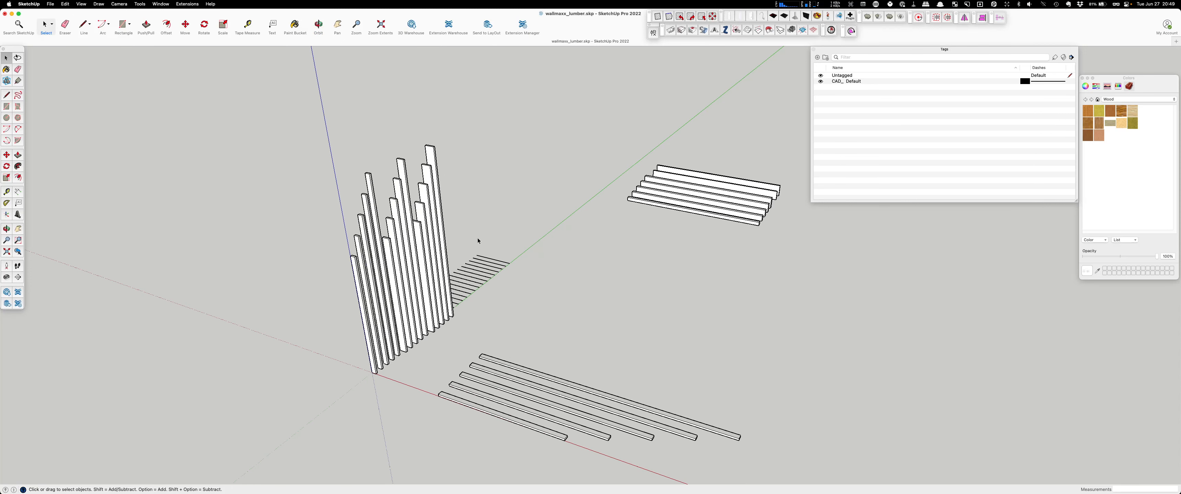